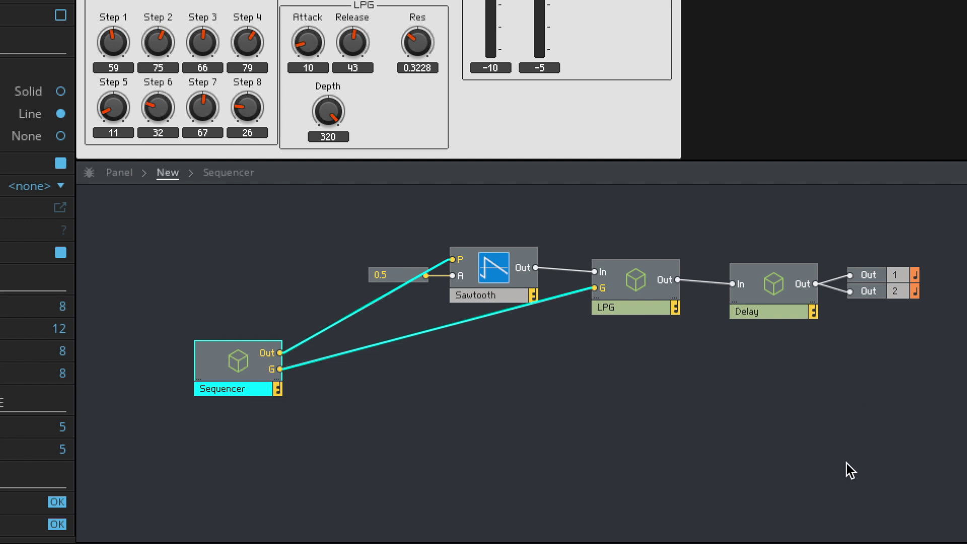
Delete the LPG macro and insert a Ladder Filter module in its place.
{"action": "left_click", "coordinate": [647, 286]}
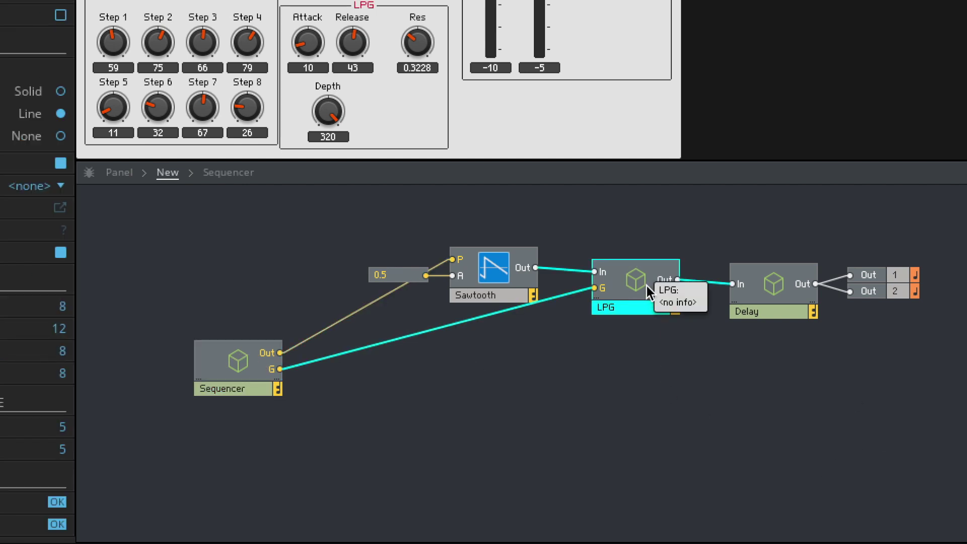
{"action": "key", "text": "Delete"}
{"action": "double_click", "coordinate": [606, 285]}
{"action": "type", "text": "ladd"}
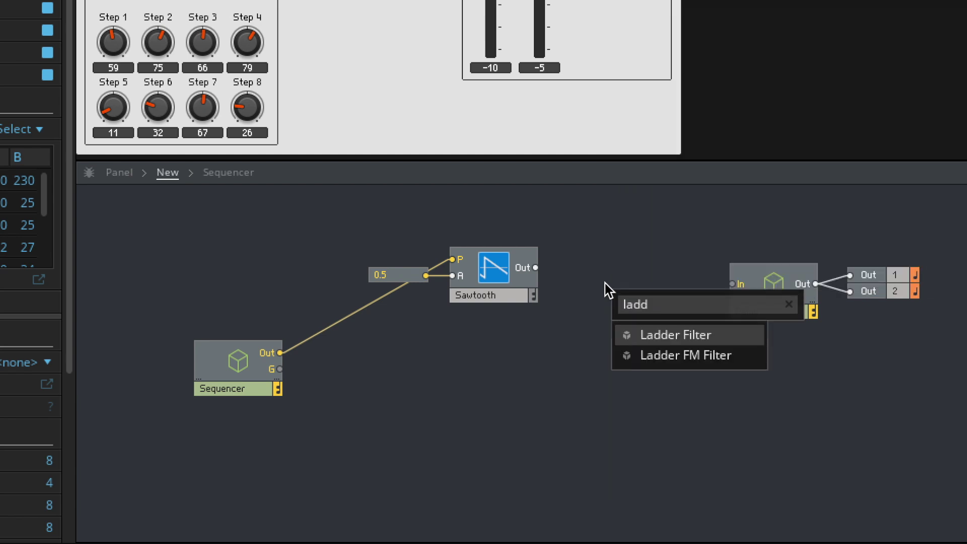
{"action": "key", "text": "Return"}
Wire the Sawtooth output to the Ladder Filter's In and LP2 to the Delay's In, and line up the modules.
{"action": "left_click_drag", "start_coordinate": [535, 267], "coordinate": [627, 336]}
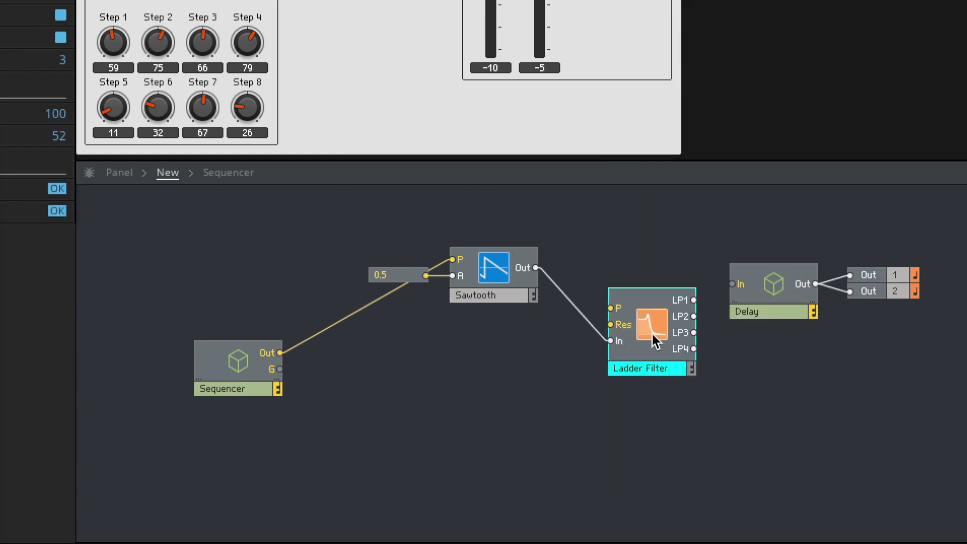
{"action": "left_click_drag", "start_coordinate": [693, 316], "coordinate": [735, 285]}
{"action": "left_click_drag", "start_coordinate": [627, 327], "coordinate": [620, 251]}
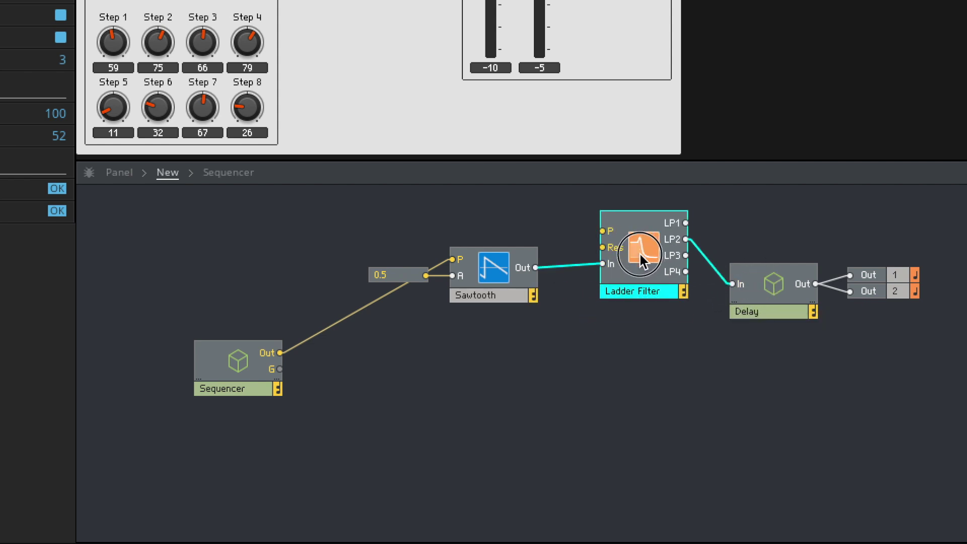
{"action": "left_click", "coordinate": [762, 281]}
{"action": "left_click_drag", "start_coordinate": [761, 279], "coordinate": [770, 235]}
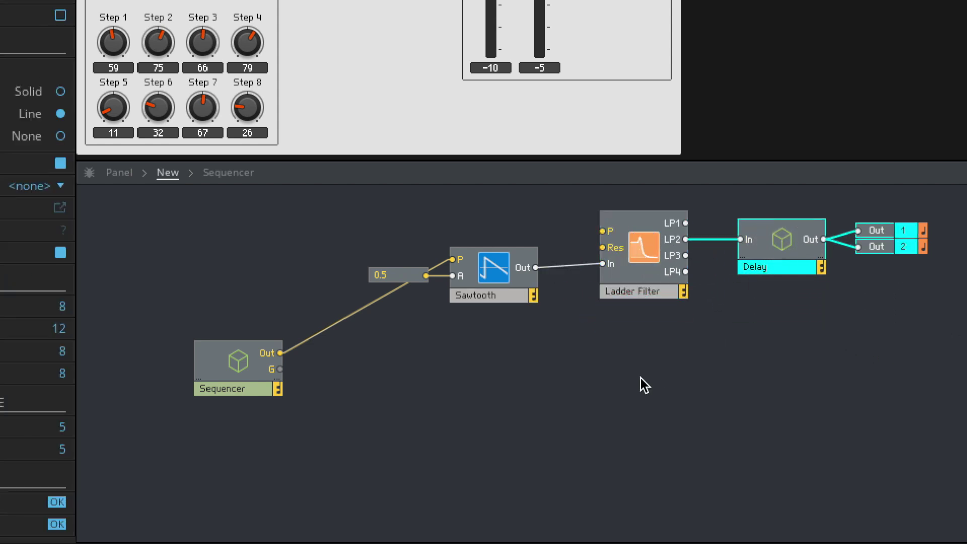
Create a new macro below the Ladder Filter and name it Filter.
{"action": "right_click", "coordinate": [630, 356]}
{"action": "left_click", "coordinate": [697, 459]}
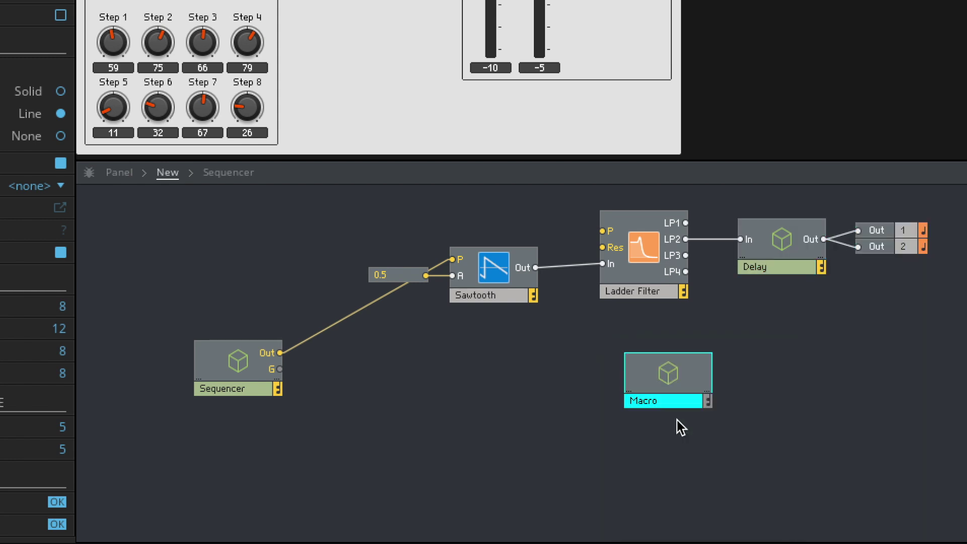
{"action": "double_click", "coordinate": [673, 403]}
{"action": "type", "text": "Filter"}
{"action": "key", "text": "Return"}
Move the Ladder Filter module from the main structure into the Filter macro.
{"action": "left_click", "coordinate": [648, 277]}
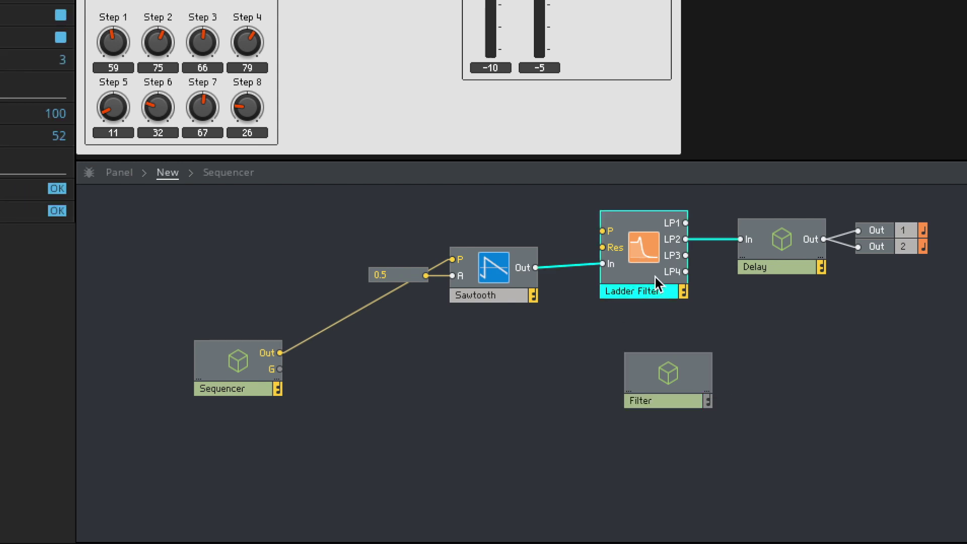
{"action": "key", "text": "ctrl+x"}
{"action": "left_click", "coordinate": [669, 378]}
{"action": "double_click", "coordinate": [669, 378]}
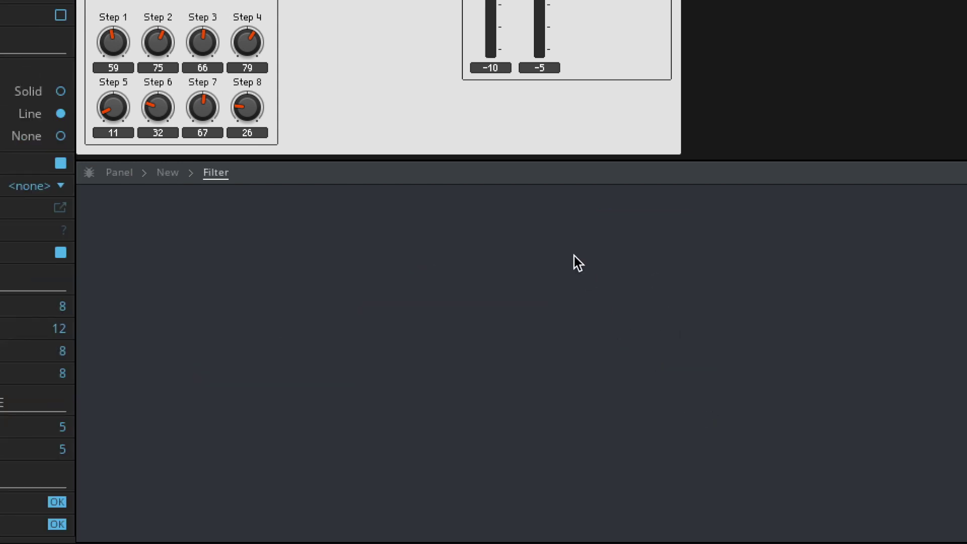
{"action": "key", "text": "ctrl+v"}
Add an In Port wired to the Ladder Filter's In and create a control for its Res input.
{"action": "double_click", "coordinate": [494, 286]}
{"action": "type", "text": "In P"}
{"action": "key", "text": "Return"}
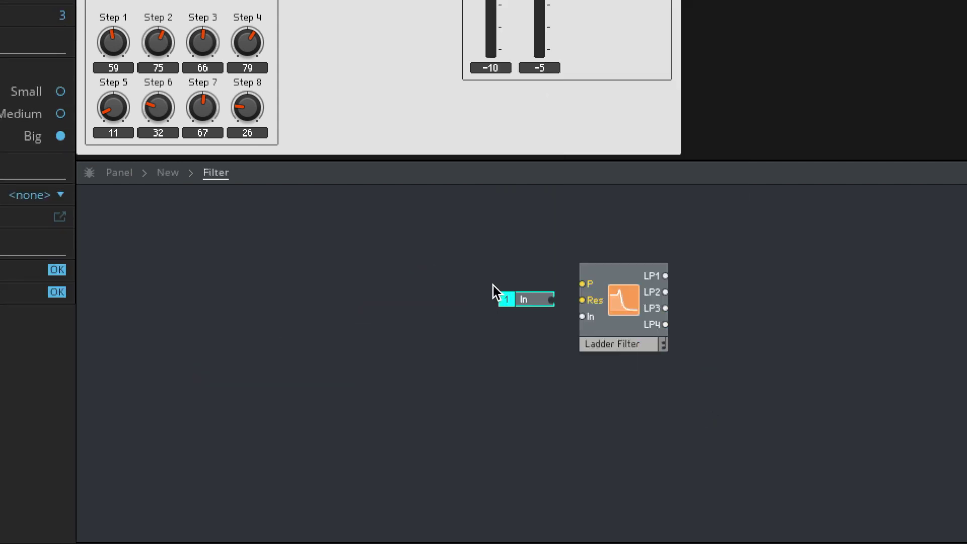
{"action": "left_click_drag", "start_coordinate": [542, 302], "coordinate": [584, 316]}
{"action": "right_click", "coordinate": [597, 301]}
{"action": "left_click", "coordinate": [610, 305]}
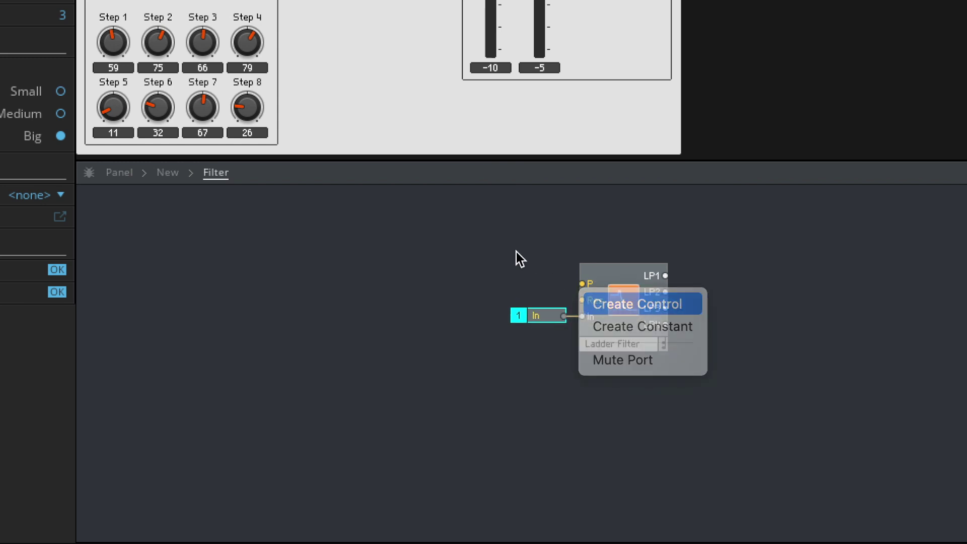
Add a second In Port, wire it to the Ladder Filter's P input and place it beside that input.
{"action": "double_click", "coordinate": [469, 247]}
{"action": "type", "text": "in"}
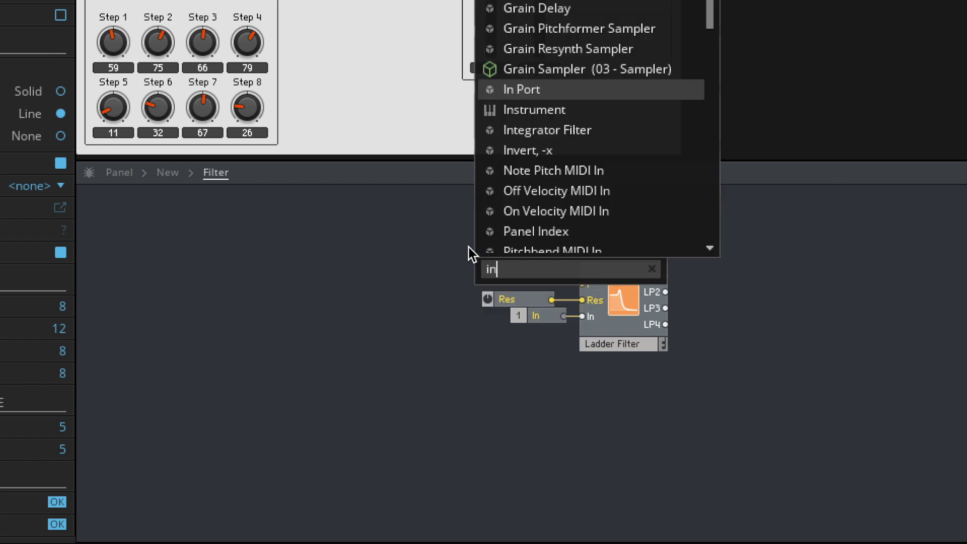
{"action": "key", "text": "Return"}
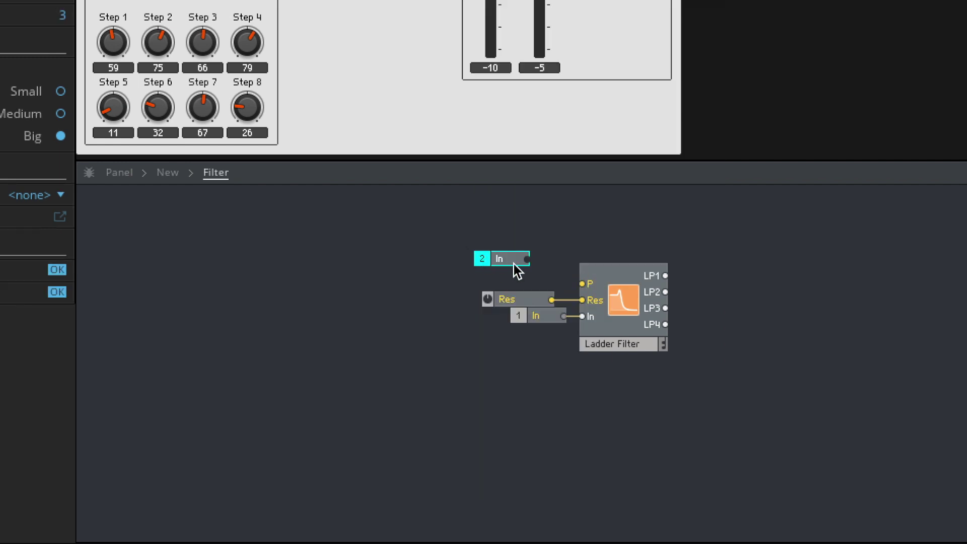
{"action": "left_click", "coordinate": [549, 236]}
{"action": "left_click_drag", "start_coordinate": [526, 258], "coordinate": [583, 283]}
{"action": "left_click_drag", "start_coordinate": [514, 260], "coordinate": [542, 285]}
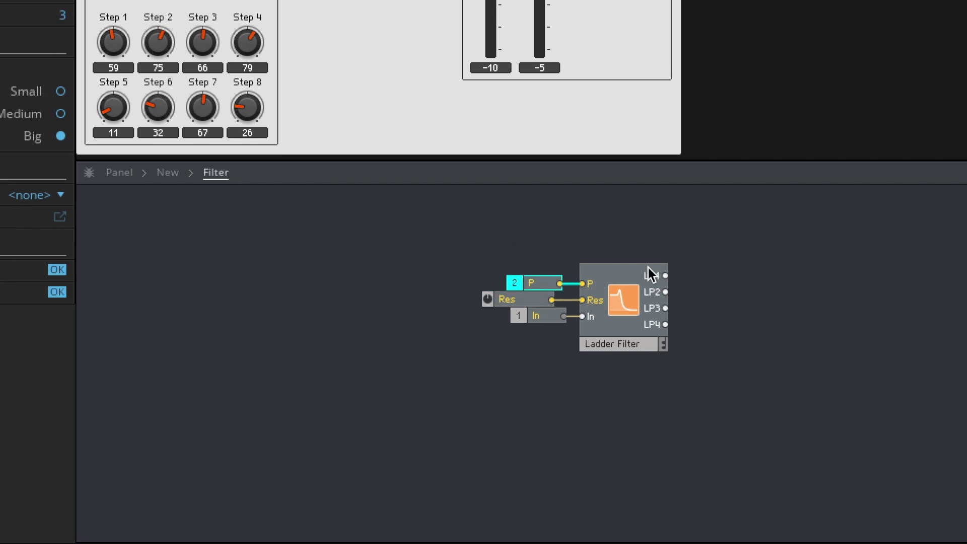
Add an output port wired to the Ladder Filter's LP2, place it beside the filter and return to the parent structure.
{"action": "left_click", "coordinate": [684, 295]}
{"action": "double_click", "coordinate": [684, 295]}
{"action": "type", "text": "out"}
{"action": "key", "text": "Return"}
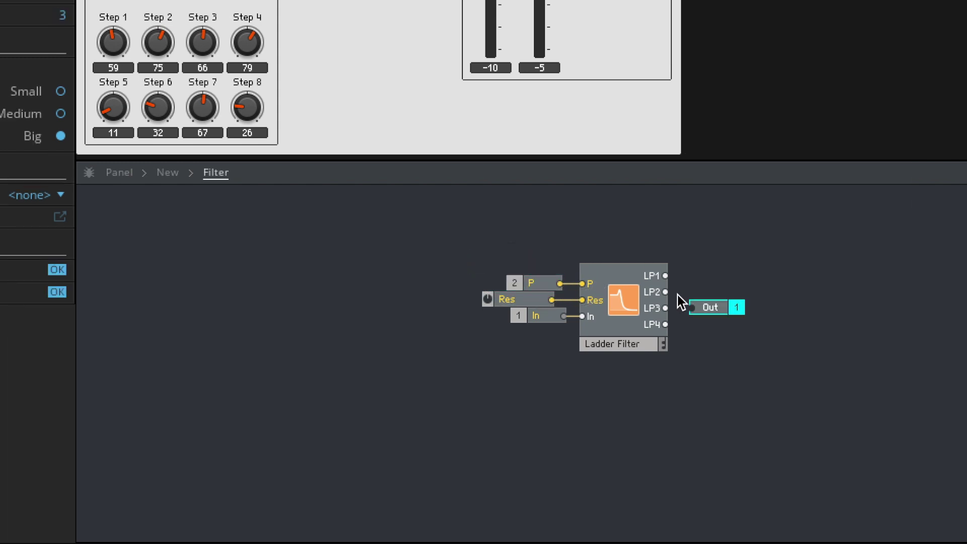
{"action": "left_click_drag", "start_coordinate": [703, 307], "coordinate": [706, 304]}
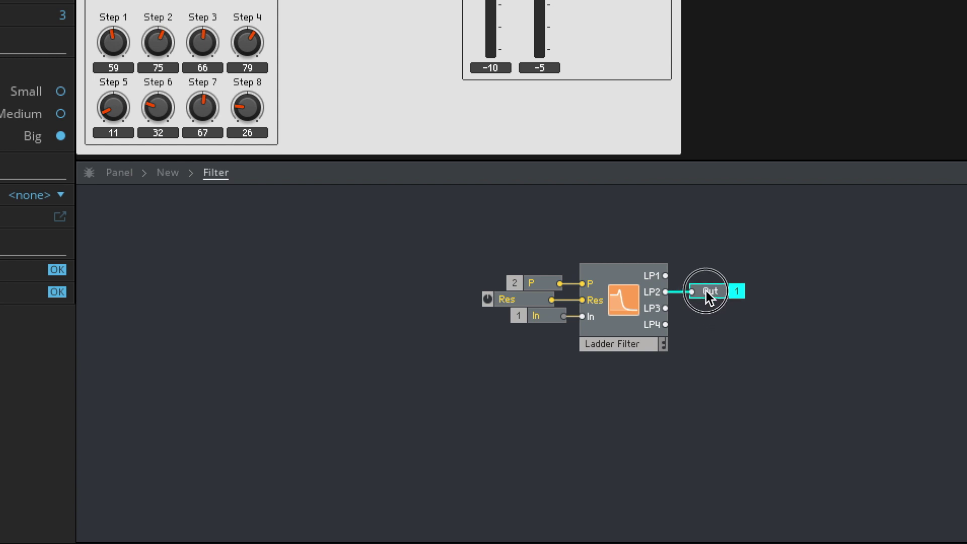
{"action": "double_click", "coordinate": [750, 340]}
Place the Filter macro between Sawtooth and Delay, wiring the Sawtooth output to its In and its Out to the Delay.
{"action": "left_click_drag", "start_coordinate": [659, 372], "coordinate": [623, 250]}
{"action": "left_click_drag", "start_coordinate": [535, 268], "coordinate": [603, 245]}
{"action": "double_click", "coordinate": [633, 247]}
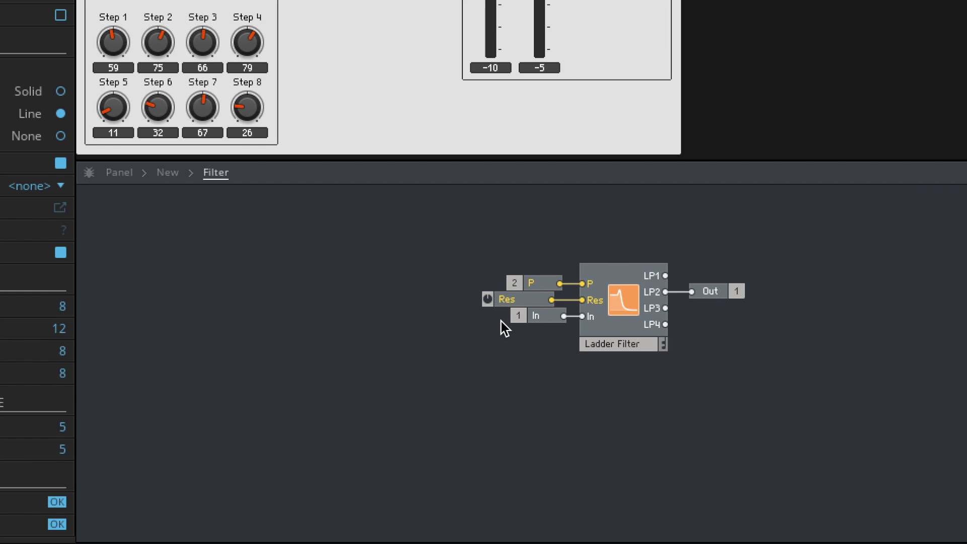
{"action": "double_click", "coordinate": [454, 375]}
{"action": "left_click_drag", "start_coordinate": [670, 248], "coordinate": [744, 240]}
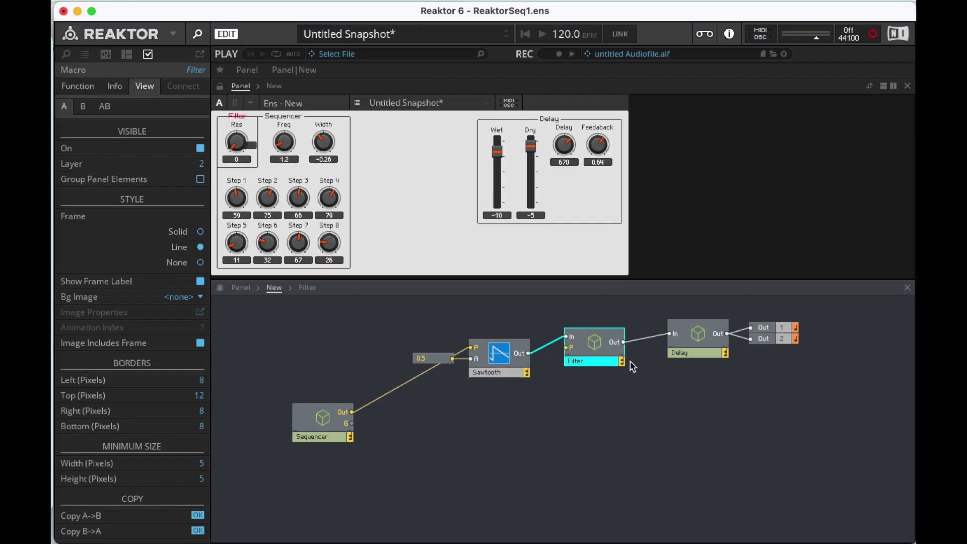
Unlock the panel, move the Filter frame into the space between the Sequencer and Delay frames, and lock it again.
{"action": "left_click", "coordinate": [219, 86]}
{"action": "left_click_drag", "start_coordinate": [240, 120], "coordinate": [405, 160]}
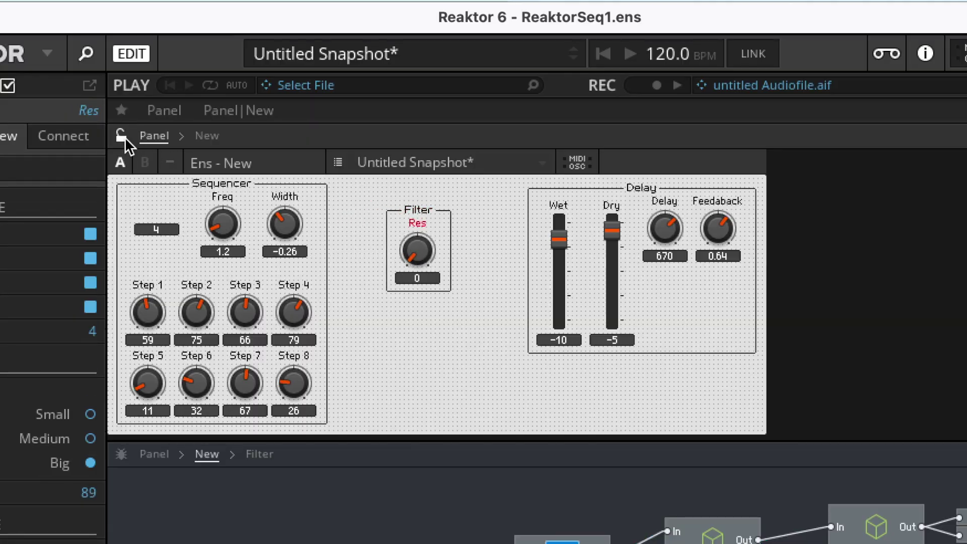
{"action": "left_click", "coordinate": [123, 137]}
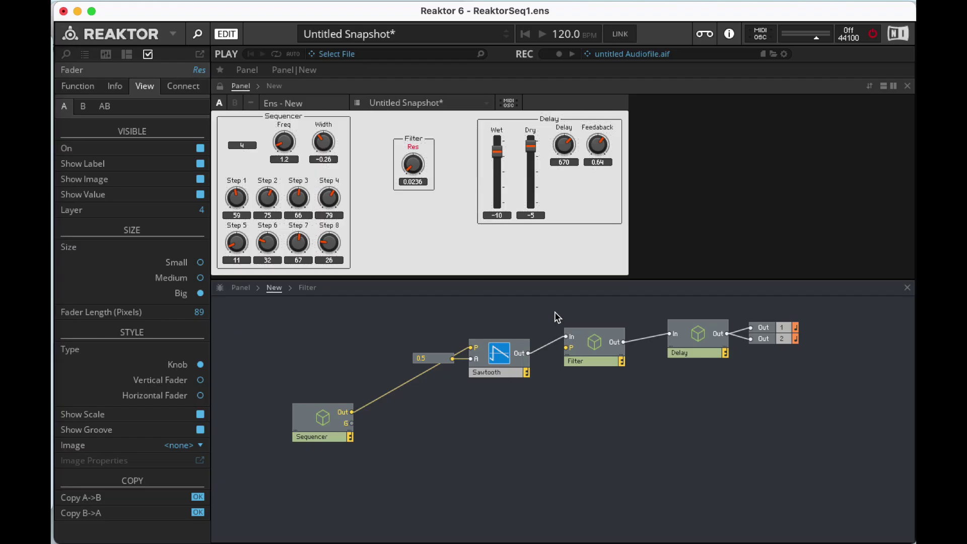
Move the Sequencer macro farther from the Sawtooth and replace the 0.5 amplitude constant with an AR - Env module.
{"action": "left_click", "coordinate": [373, 416]}
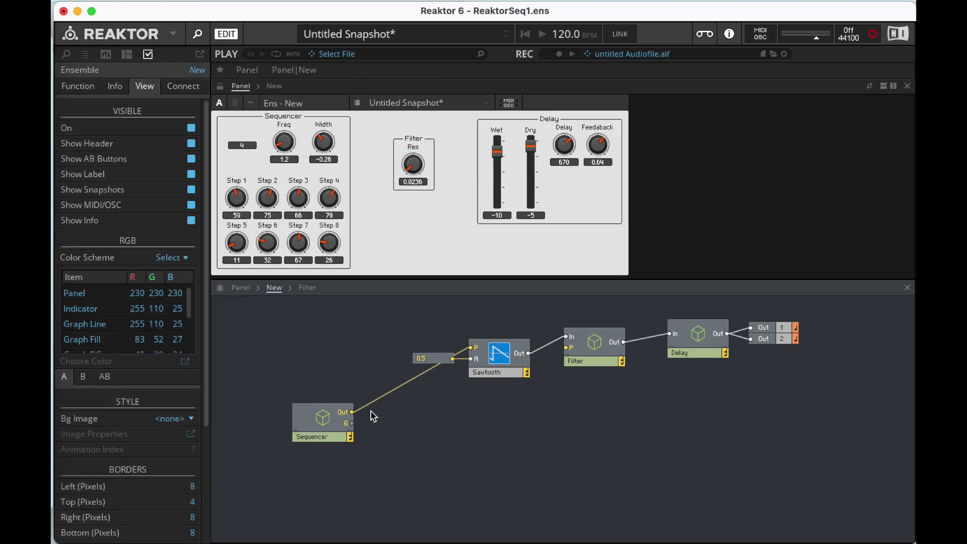
{"action": "left_click_drag", "start_coordinate": [324, 417], "coordinate": [247, 332]}
{"action": "left_click", "coordinate": [374, 255]}
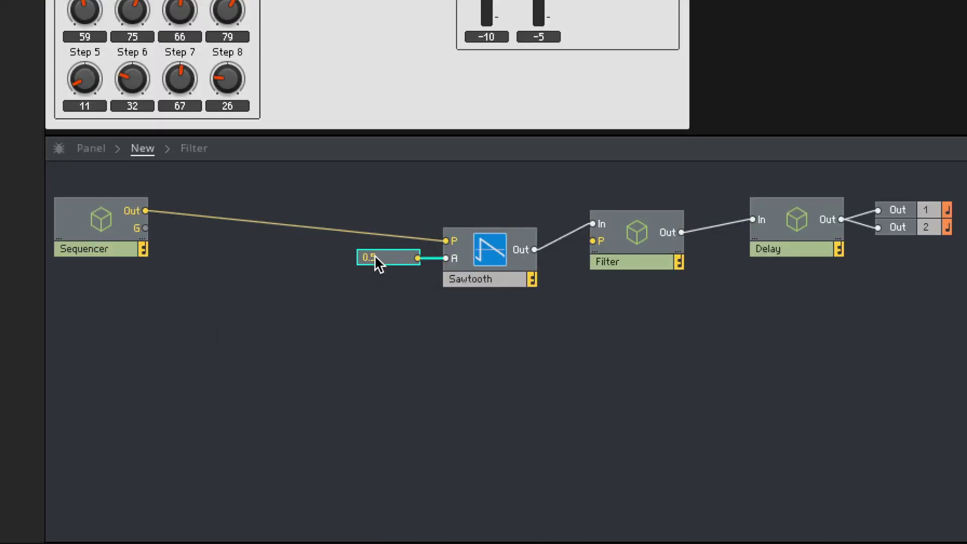
{"action": "key", "text": "Delete"}
{"action": "double_click", "coordinate": [375, 256]}
{"action": "type", "text": "ar"}
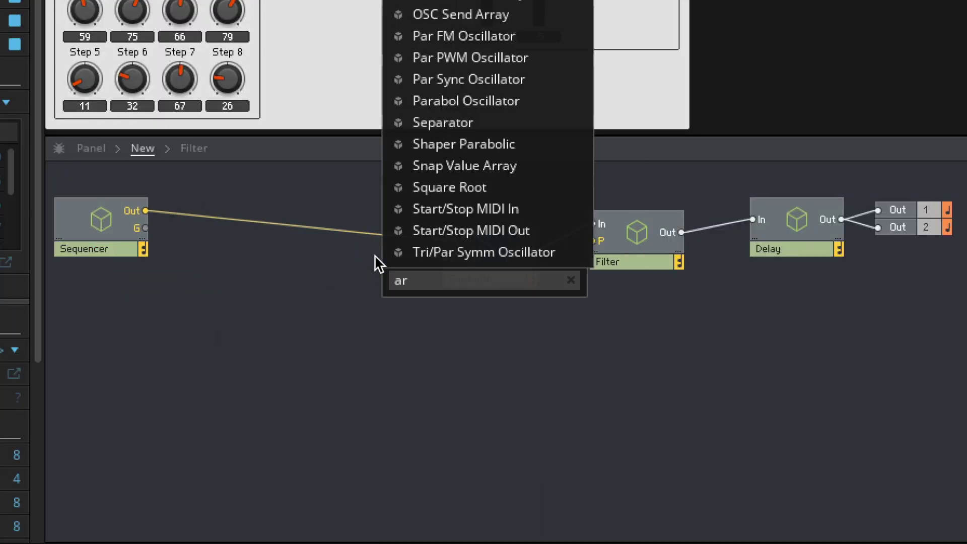
{"action": "key", "text": "Return"}
{"action": "left_click_drag", "start_coordinate": [408, 275], "coordinate": [304, 314]}
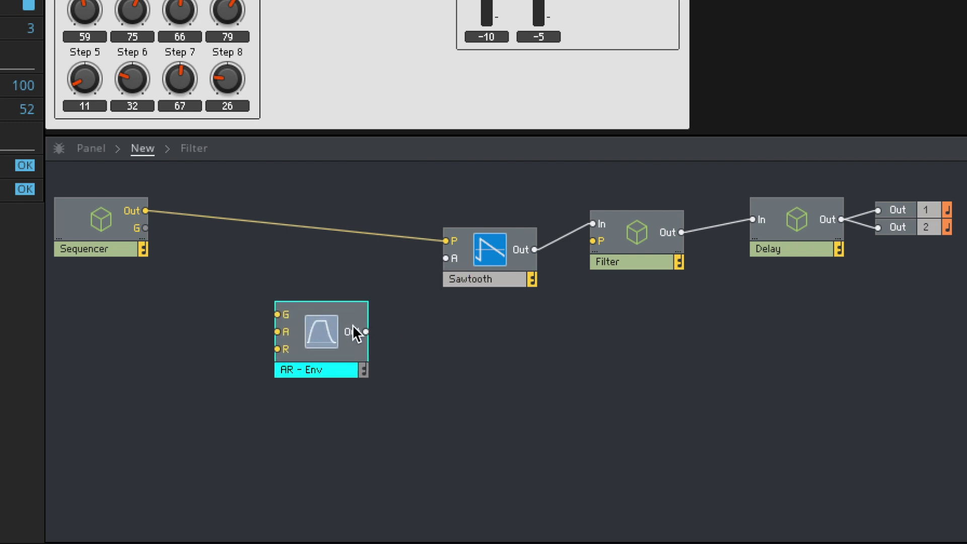
Wire AR - Env's output to the Sawtooth's A and the Sequencer's G to its gate, and create Attack and Release controls.
{"action": "left_click_drag", "start_coordinate": [415, 299], "coordinate": [447, 259]}
{"action": "left_click_drag", "start_coordinate": [143, 227], "coordinate": [278, 314]}
{"action": "right_click", "coordinate": [284, 331]}
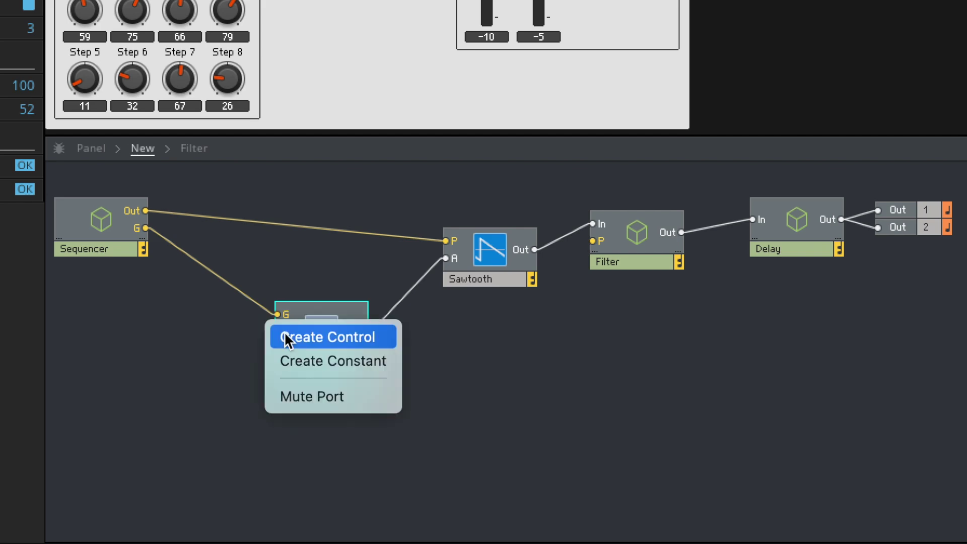
{"action": "left_click", "coordinate": [295, 337]}
{"action": "right_click", "coordinate": [279, 348]}
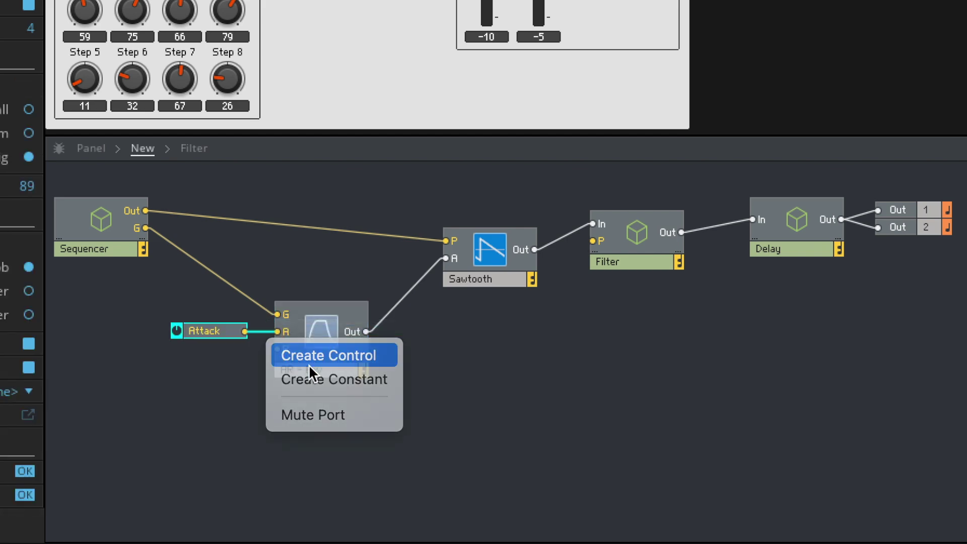
{"action": "left_click", "coordinate": [308, 362]}
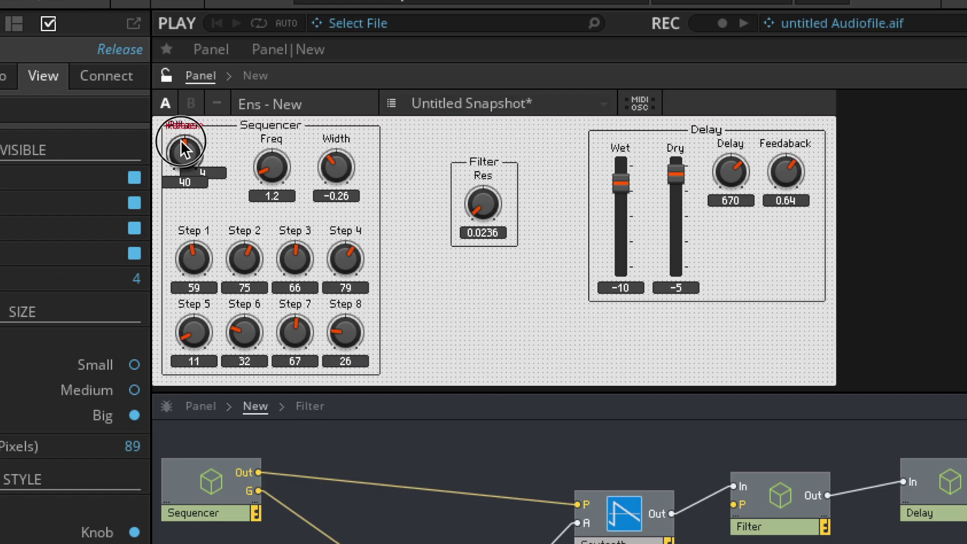
Place the Attack and Release knobs side by side below the Filter frame on the panel.
{"action": "left_click_drag", "start_coordinate": [232, 130], "coordinate": [432, 237]}
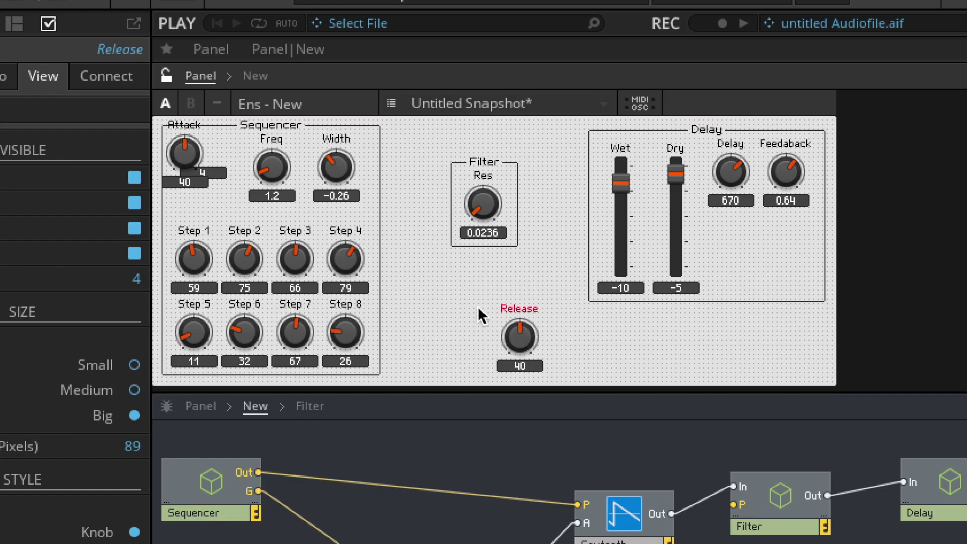
{"action": "left_click", "coordinate": [252, 155]}
{"action": "left_click_drag", "start_coordinate": [219, 189], "coordinate": [457, 295]}
{"action": "left_click_drag", "start_coordinate": [521, 320], "coordinate": [502, 275]}
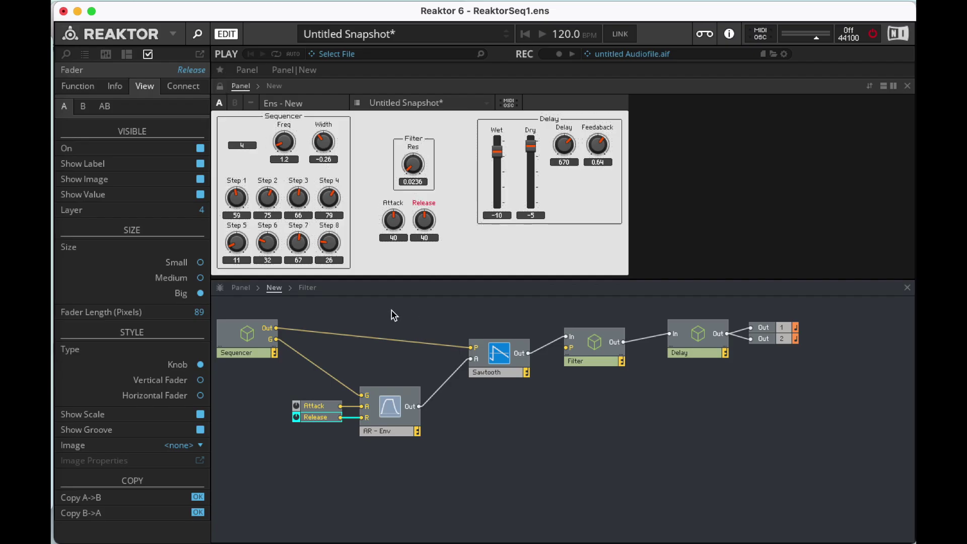
Turn on the audio engine and examine the P input port inside the Filter macro.
{"action": "left_click", "coordinate": [874, 34]}
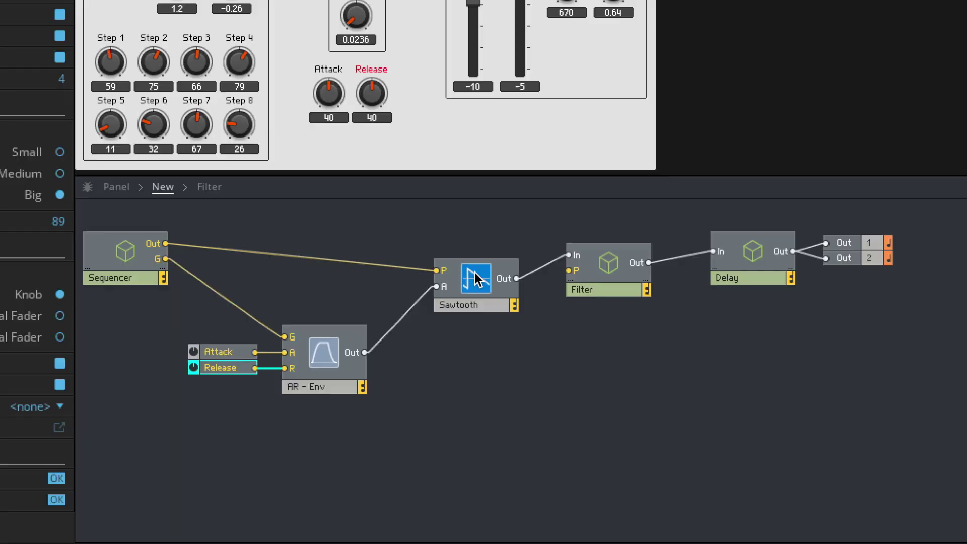
{"action": "left_click", "coordinate": [505, 350]}
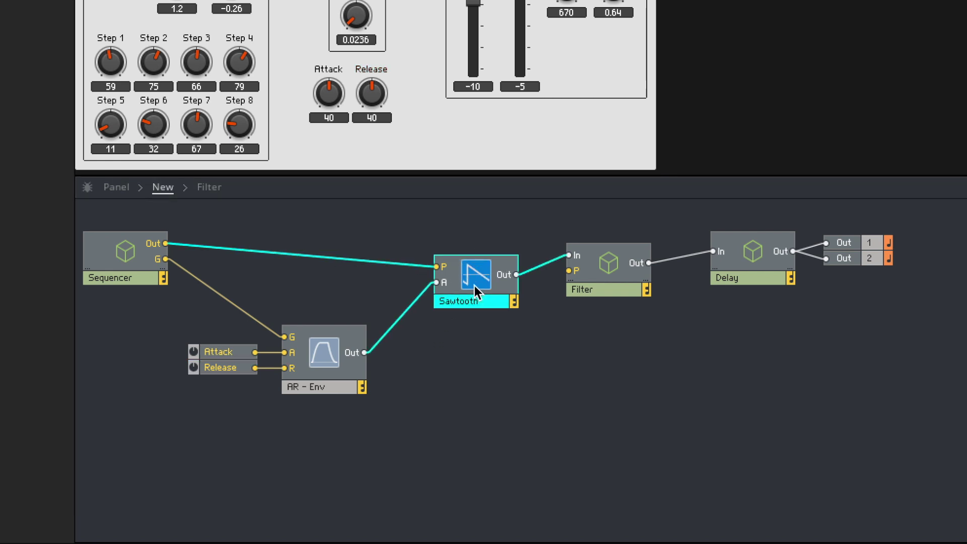
{"action": "double_click", "coordinate": [610, 268]}
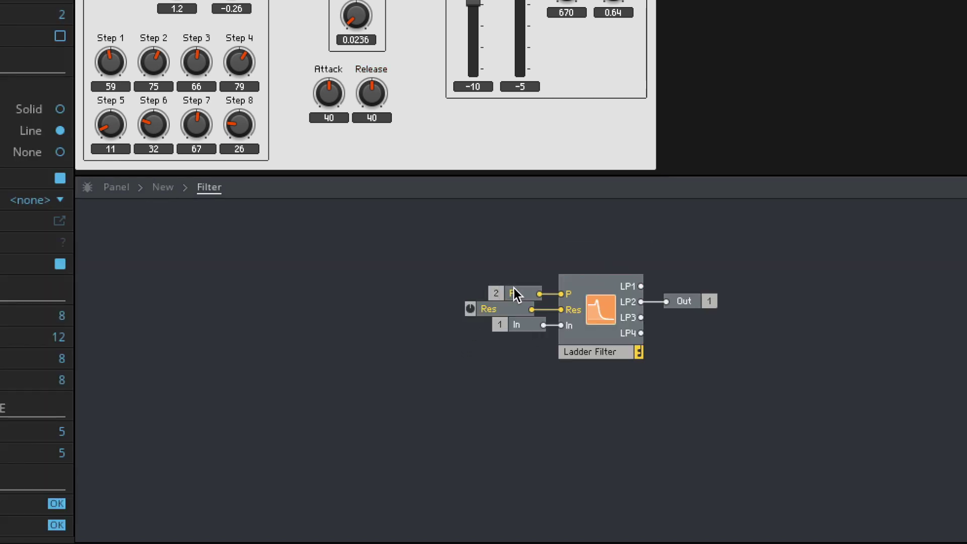
{"action": "left_click", "coordinate": [499, 291]}
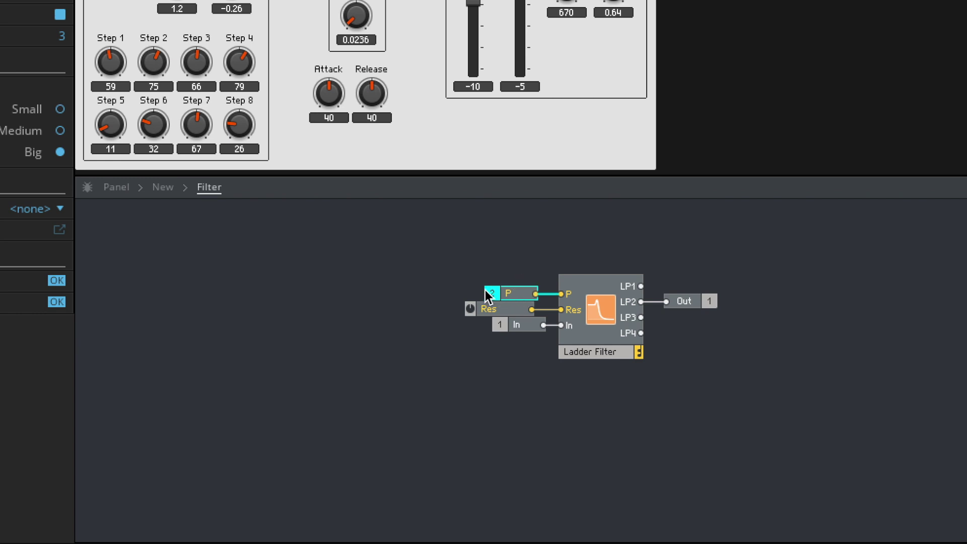
{"action": "double_click", "coordinate": [433, 288]}
Duplicate the Sequencer macro, wire the copy's Out to the Filter's P input and place it below the envelope.
{"action": "left_click", "coordinate": [126, 259]}
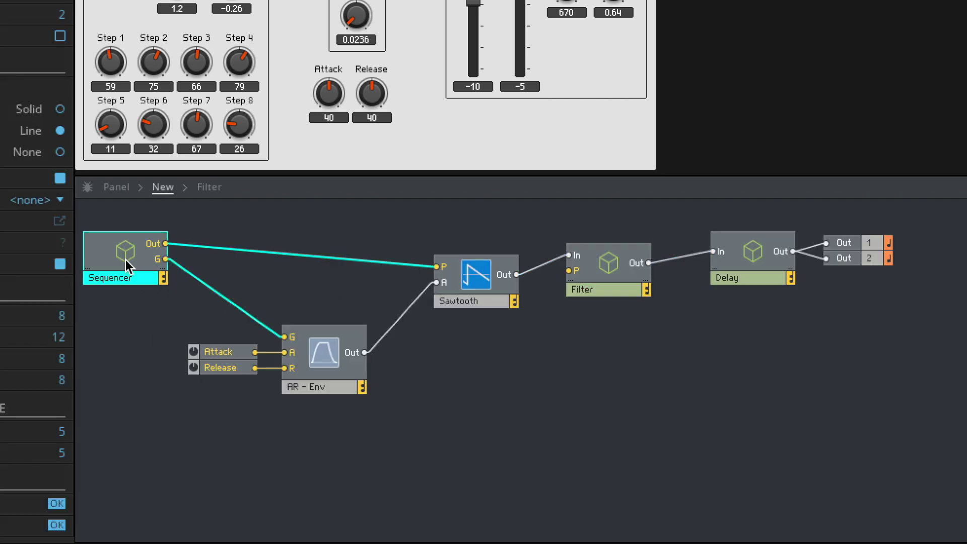
{"action": "left_click_drag", "start_coordinate": [126, 259], "coordinate": [569, 271]}
{"action": "left_click_drag", "start_coordinate": [151, 432], "coordinate": [174, 481]}
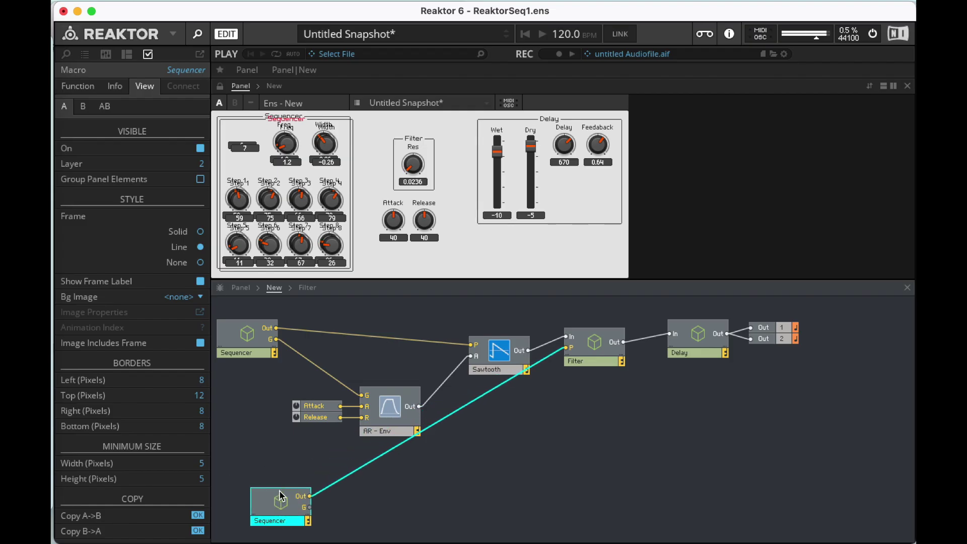
Unlock the panel, move the second Sequencer frame to the far side of the Delay frame, and lock it again.
{"action": "left_click", "coordinate": [220, 85]}
{"action": "left_click", "coordinate": [285, 124]}
{"action": "left_click_drag", "start_coordinate": [164, 157], "coordinate": [826, 141]}
{"action": "left_click_drag", "start_coordinate": [666, 185], "coordinate": [676, 192]}
{"action": "key", "text": "ctrl+z"}
{"action": "left_click", "coordinate": [60, 92]}
Set the Delay macro's feedback to 0.28 and its delay to 440.
{"action": "left_click_drag", "start_coordinate": [661, 190], "coordinate": [676, 236]}
{"action": "left_click_drag", "start_coordinate": [608, 186], "coordinate": [603, 220]}
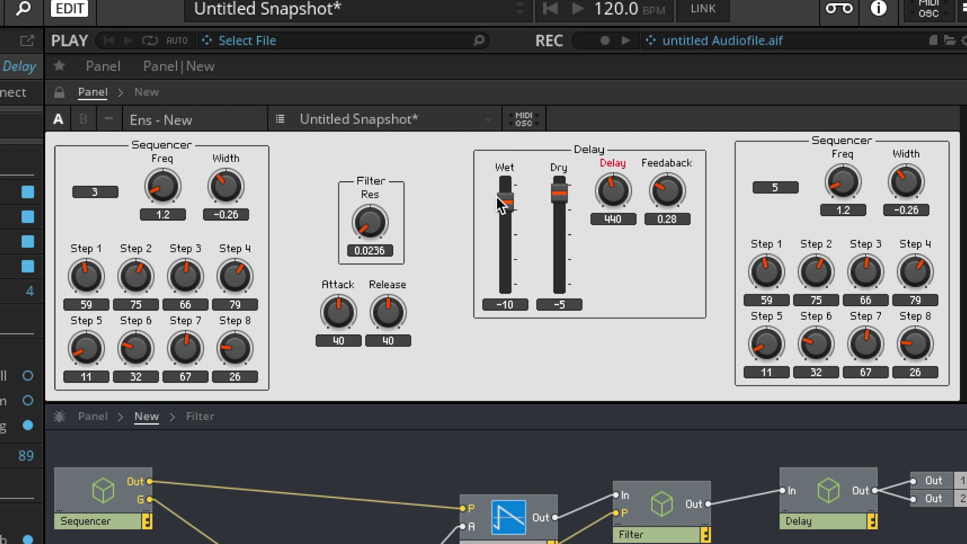
Set the Delay's Dry level to 0, the second Sequencer's steps 6, 7 and 8 to 71, 90 and 82, and the Filter's Res to 0.5118.
{"action": "left_click_drag", "start_coordinate": [559, 193], "coordinate": [567, 113]}
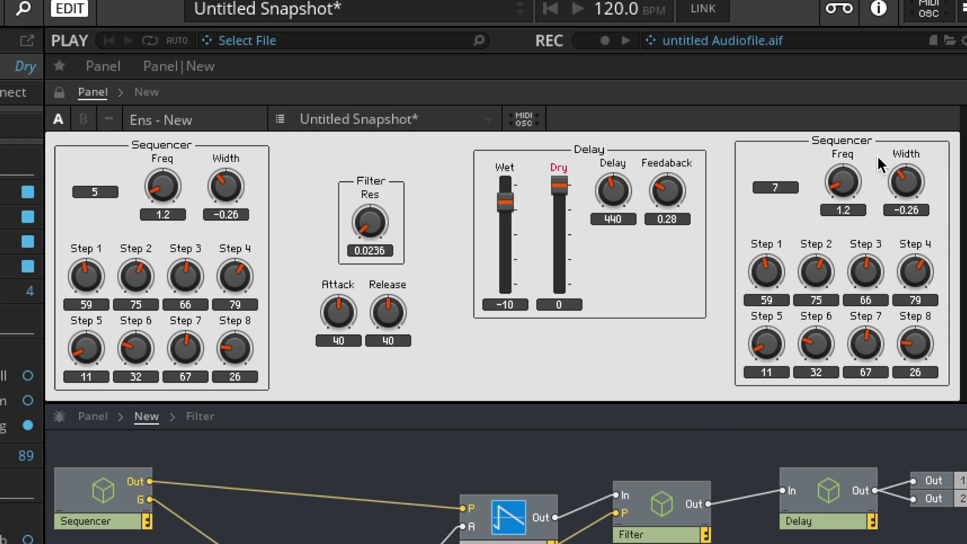
{"action": "left_click_drag", "start_coordinate": [879, 346], "coordinate": [868, 305]}
{"action": "left_click_drag", "start_coordinate": [817, 325], "coordinate": [821, 297]}
{"action": "left_click_drag", "start_coordinate": [382, 228], "coordinate": [391, 121]}
Set steps 1 to 4 of the second Sequencer to 84, 104, 87 and 102.
{"action": "left_click_drag", "start_coordinate": [936, 325], "coordinate": [929, 250]}
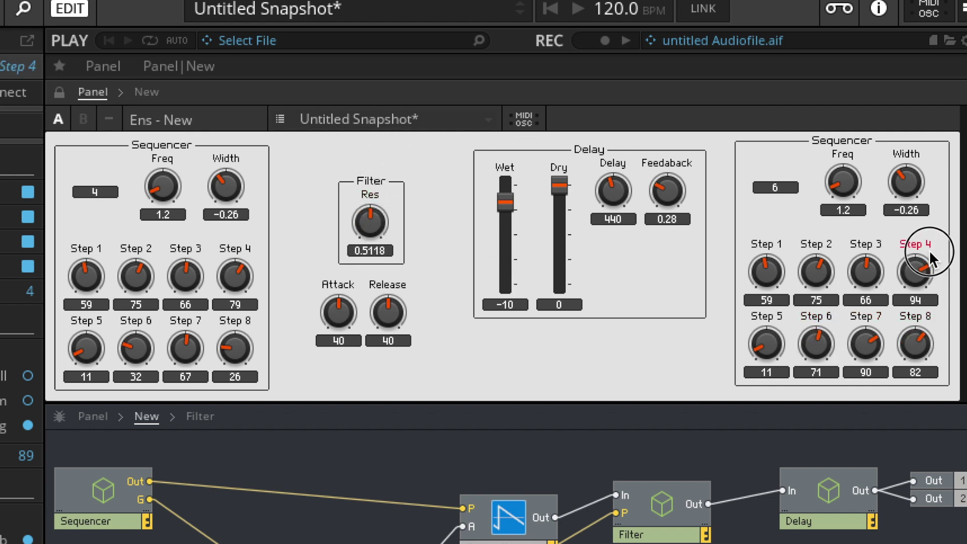
{"action": "left_click_drag", "start_coordinate": [774, 267], "coordinate": [801, 212]}
{"action": "left_click_drag", "start_coordinate": [816, 272], "coordinate": [839, 222]}
{"action": "left_click_drag", "start_coordinate": [882, 259], "coordinate": [927, 266]}
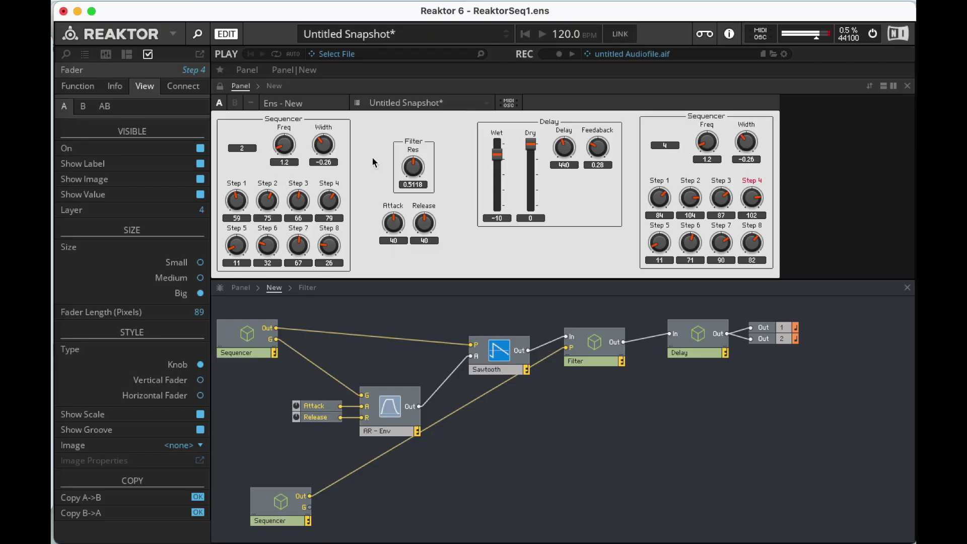
Turn off the audio engine and delete the second Sequencer macro below the envelope.
{"action": "left_click", "coordinate": [873, 33]}
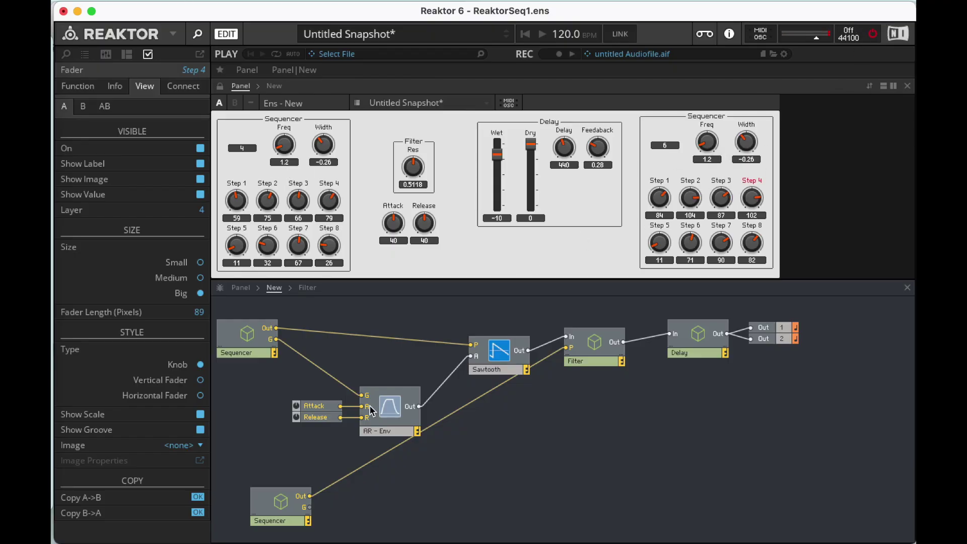
{"action": "left_click", "coordinate": [404, 452]}
{"action": "left_click", "coordinate": [279, 511]}
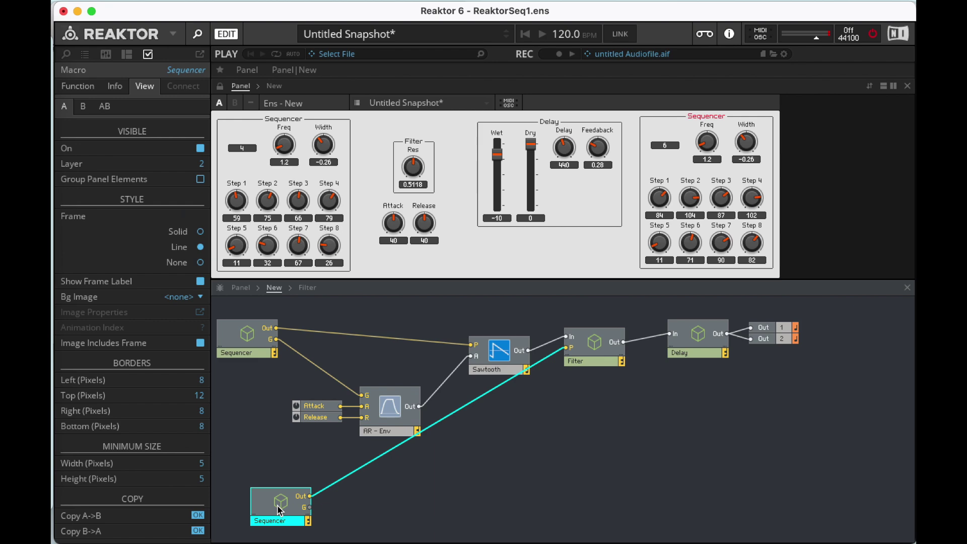
{"action": "key", "text": "Delete"}
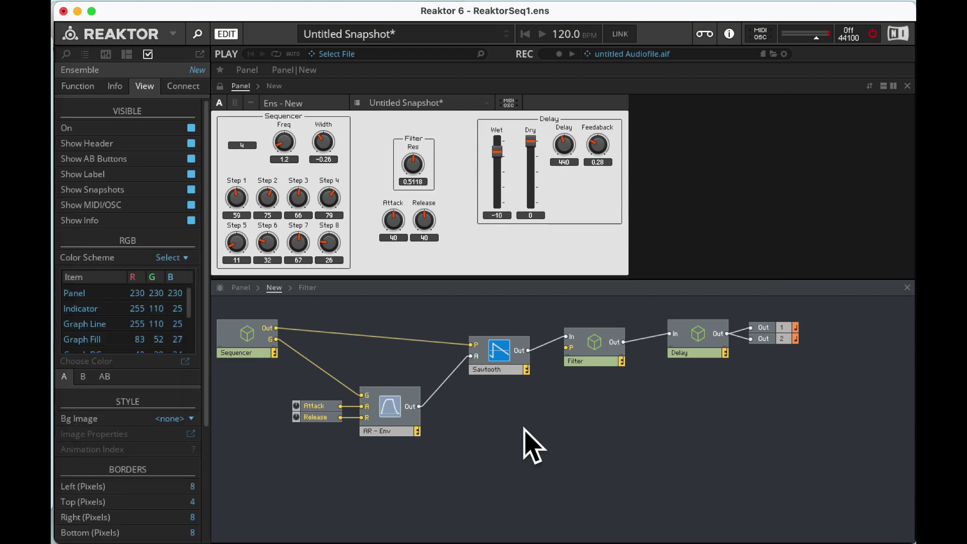
Shift the whole module chain over to make room in front of the Sequencer macro.
{"action": "left_click_drag", "start_coordinate": [823, 425], "coordinate": [200, 298]}
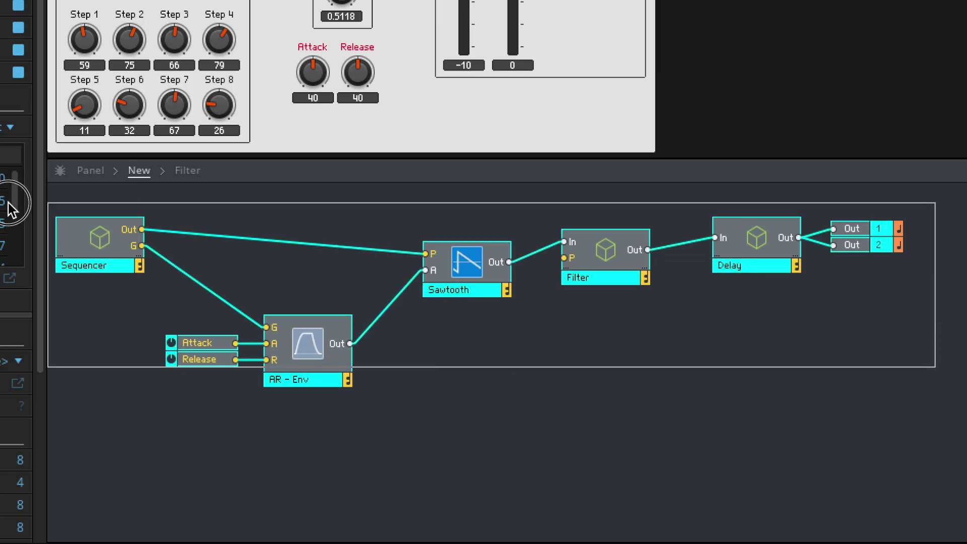
{"action": "left_click_drag", "start_coordinate": [80, 249], "coordinate": [201, 277]}
{"action": "left_click", "coordinate": [219, 264]}
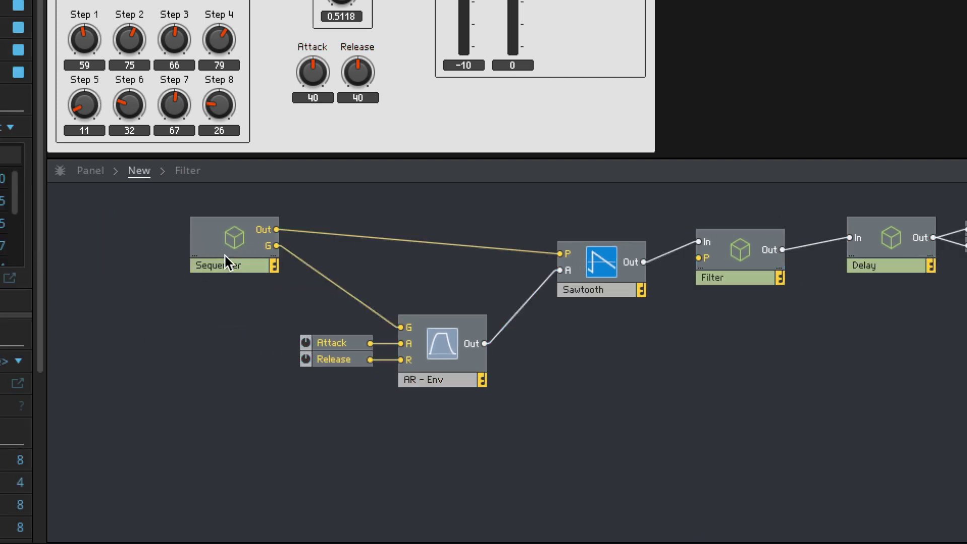
Move the LFO with its Freq, Width and constant 1 inputs out of the Sequencer macro and place it in front of that macro.
{"action": "double_click", "coordinate": [219, 264]}
{"action": "left_click_drag", "start_coordinate": [302, 360], "coordinate": [105, 202]}
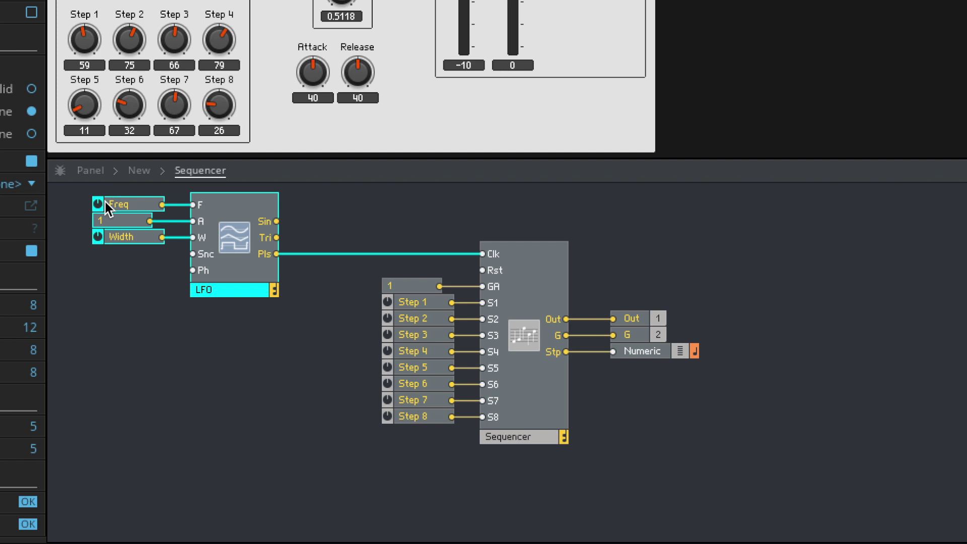
{"action": "key", "text": "Delete"}
{"action": "double_click", "coordinate": [160, 277]}
{"action": "left_click", "coordinate": [93, 229]}
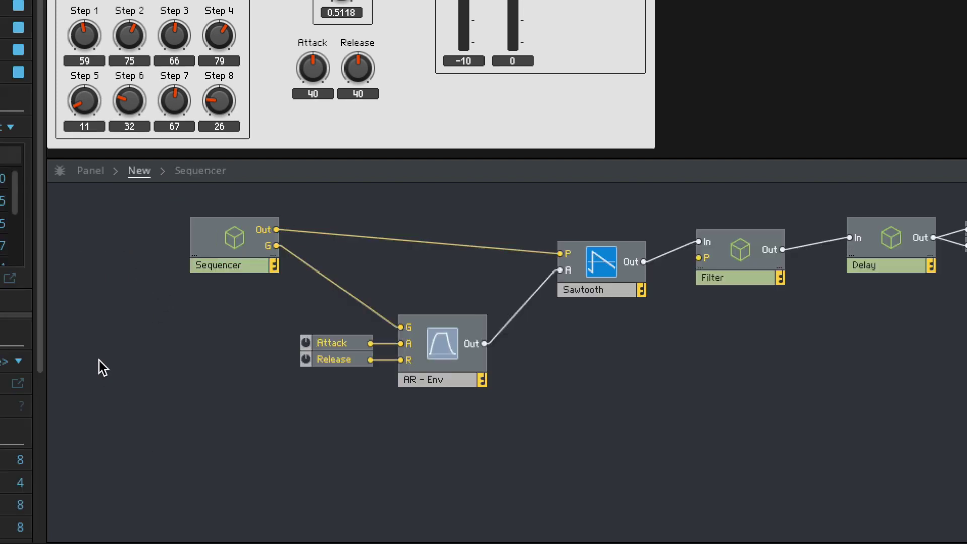
{"action": "key", "text": "ctrl+v"}
{"action": "left_click_drag", "start_coordinate": [240, 370], "coordinate": [145, 244]}
Add an In port named Clk inside the Sequencer macro and wire it to the sequencer module's Clk input.
{"action": "double_click", "coordinate": [309, 238]}
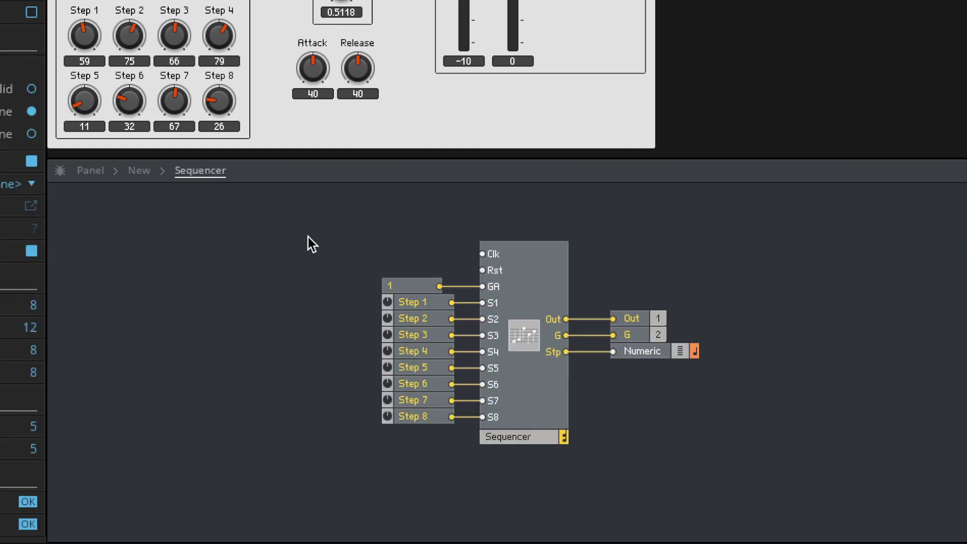
{"action": "double_click", "coordinate": [292, 268]}
{"action": "type", "text": "in"}
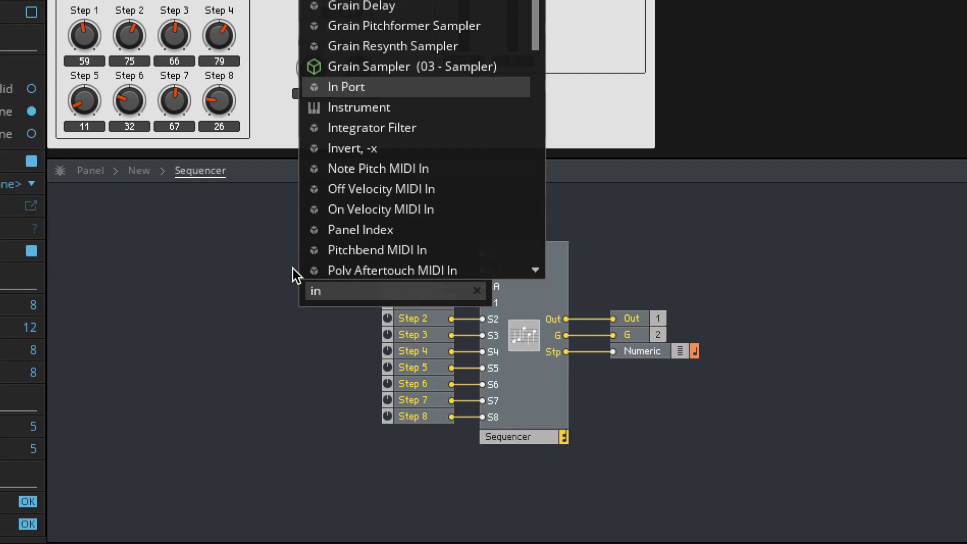
{"action": "key", "text": "Return"}
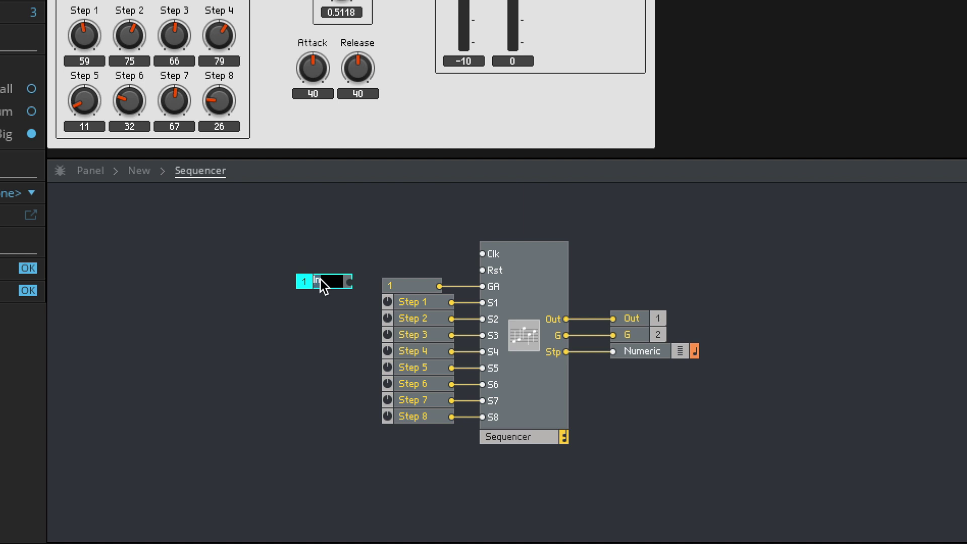
{"action": "type", "text": "Clk"}
{"action": "left_click_drag", "start_coordinate": [271, 143], "coordinate": [364, 99]}
{"action": "double_click", "coordinate": [145, 117]}
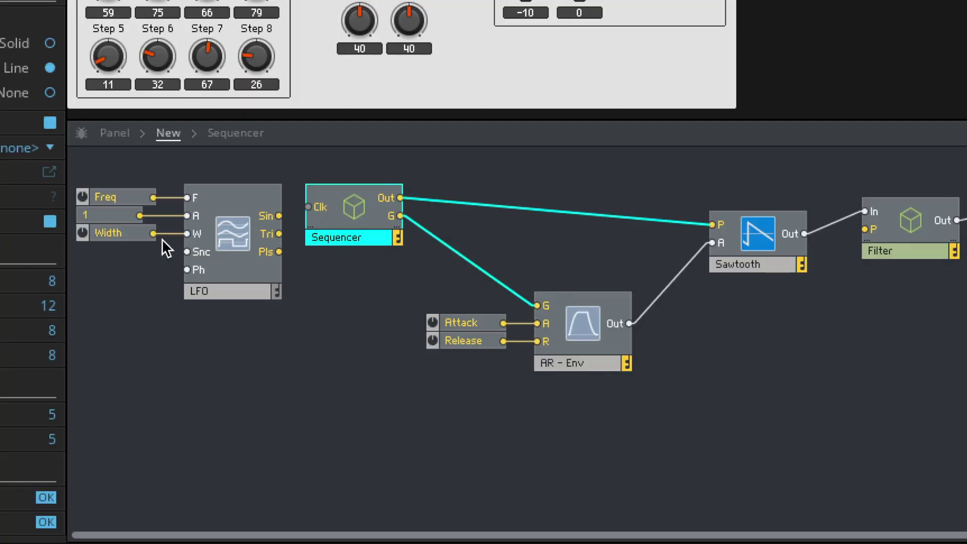
Clock the Sequencer macro and its duplicate from the LFO's Pls output, and separate their overlapping panel frames.
{"action": "left_click_drag", "start_coordinate": [272, 249], "coordinate": [334, 409]}
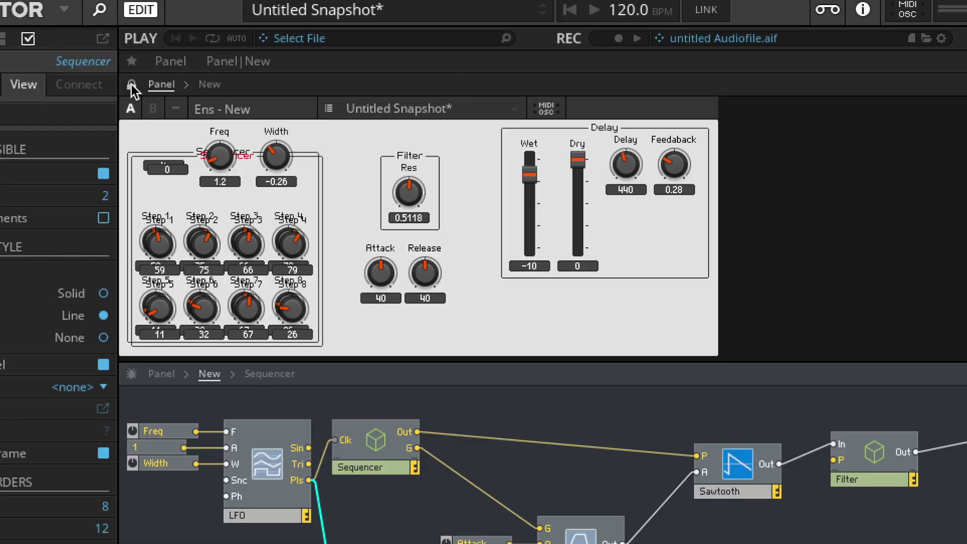
{"action": "left_click", "coordinate": [225, 156]}
{"action": "left_click_drag", "start_coordinate": [224, 154], "coordinate": [30, 149]}
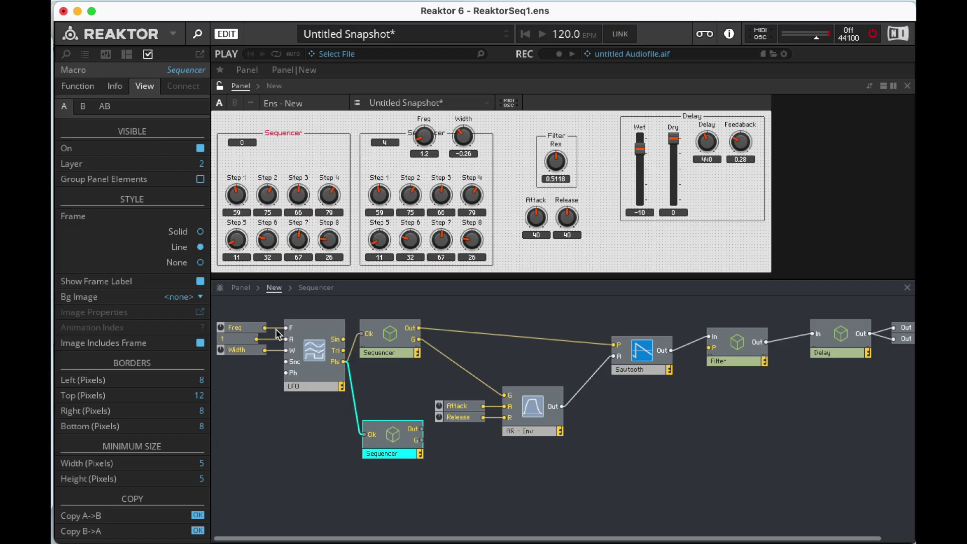
Create a new macro below the LFO and name it Clock.
{"action": "left_click", "coordinate": [297, 453]}
{"action": "right_click", "coordinate": [246, 429]}
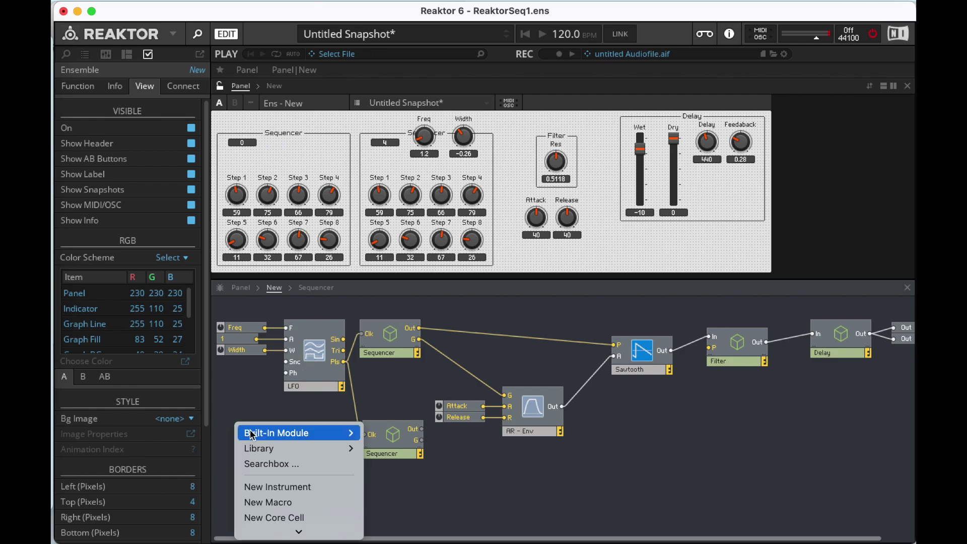
{"action": "left_click", "coordinate": [292, 500]}
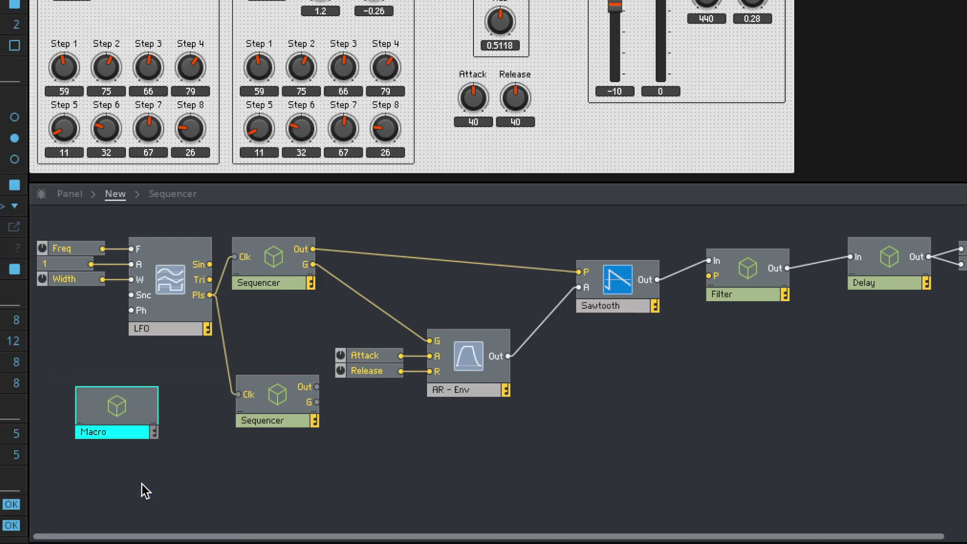
{"action": "double_click", "coordinate": [102, 430]}
{"action": "type", "text": "Clock"}
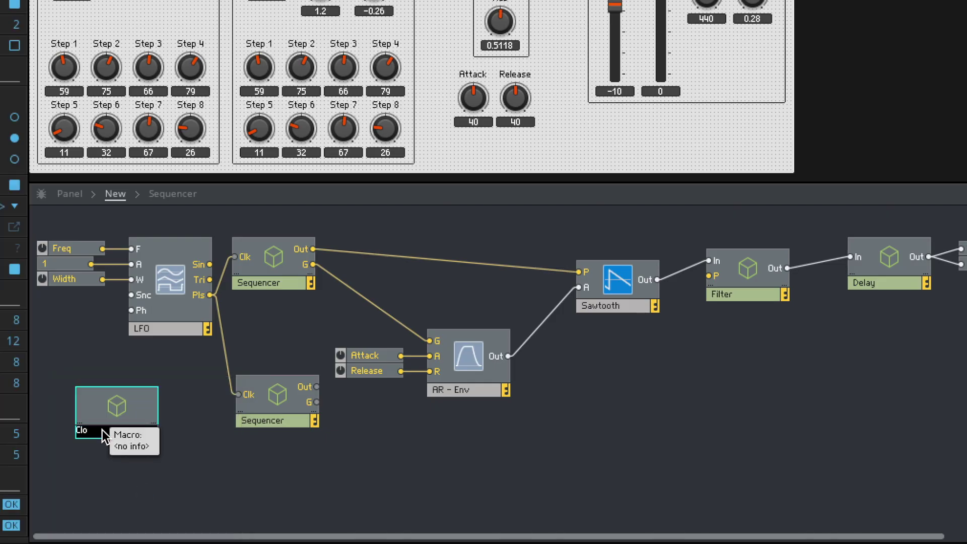
Move the LFO and its Freq, Width and constant 1 inputs into the Clock macro.
{"action": "left_click_drag", "start_coordinate": [161, 352], "coordinate": [51, 272]}
{"action": "key", "text": "ctrl+x"}
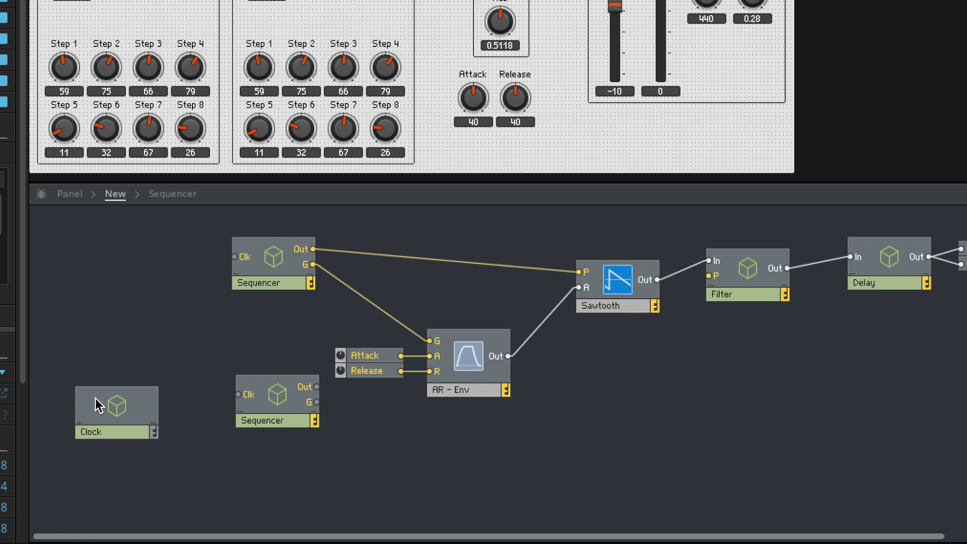
{"action": "double_click", "coordinate": [90, 403]}
{"action": "key", "text": "ctrl+v"}
Add an Out port fed by the LFO's Pls output and shift the Clock macro's modules over to make room before them.
{"action": "double_click", "coordinate": [534, 325]}
{"action": "type", "text": "out"}
{"action": "key", "text": "Return"}
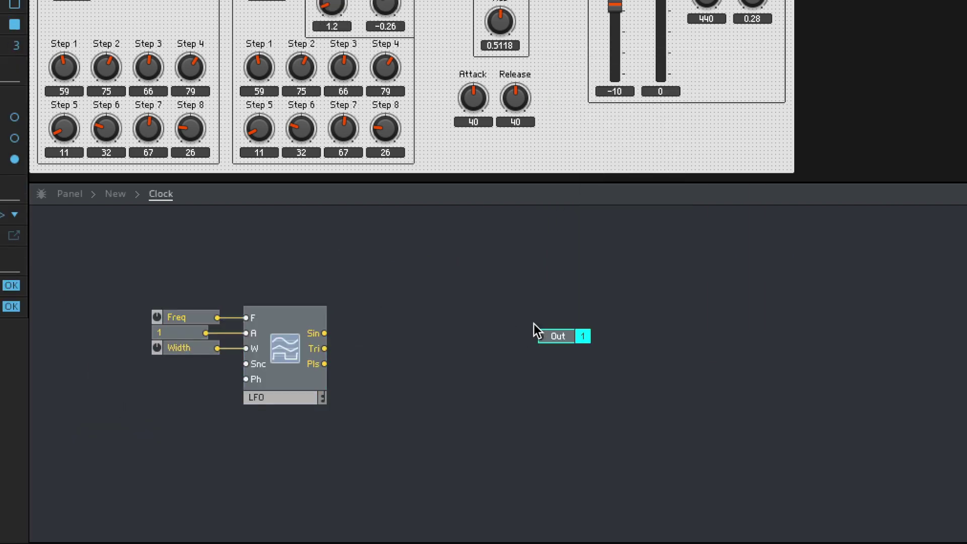
{"action": "left_click_drag", "start_coordinate": [431, 356], "coordinate": [371, 368]}
{"action": "left_click_drag", "start_coordinate": [412, 434], "coordinate": [141, 269]}
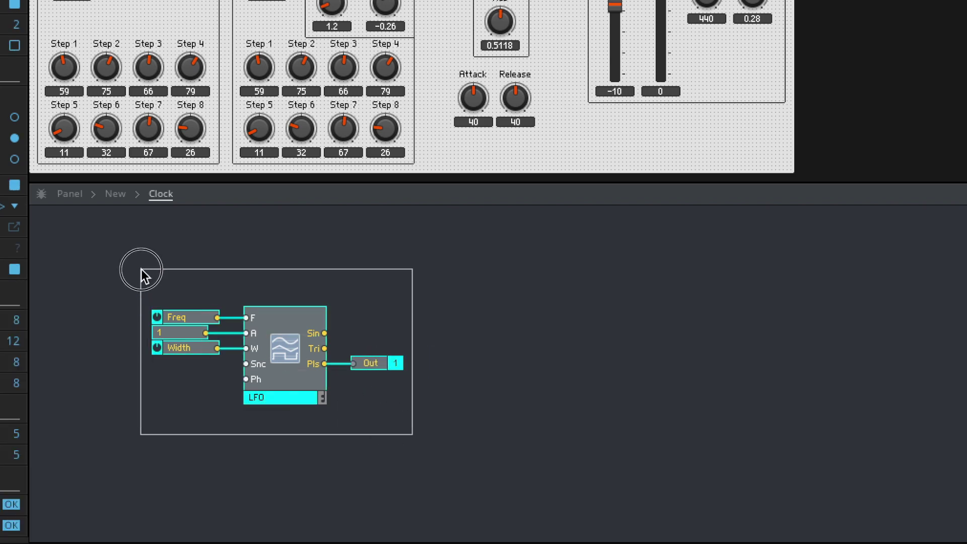
{"action": "left_click_drag", "start_coordinate": [288, 312], "coordinate": [481, 305]}
{"action": "left_click", "coordinate": [148, 259]}
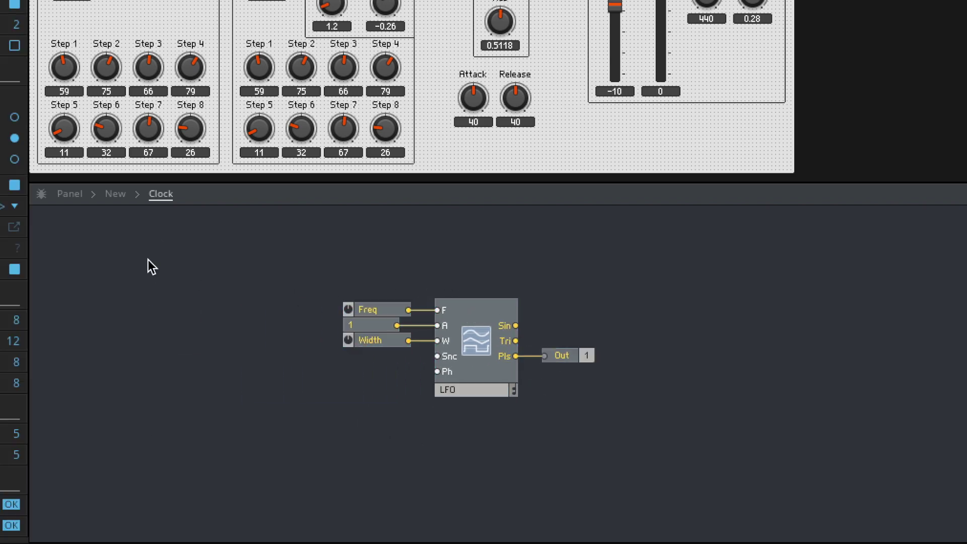
Add a Tempo Info module inside the Clock macro and read its description.
{"action": "double_click", "coordinate": [148, 259]}
{"action": "type", "text": "temp"}
{"action": "key", "text": "Return"}
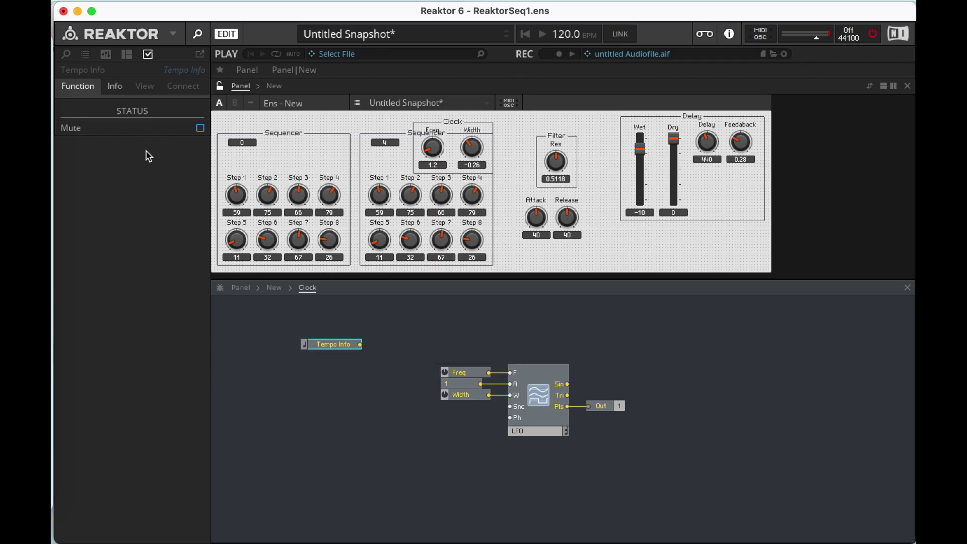
{"action": "left_click", "coordinate": [120, 89]}
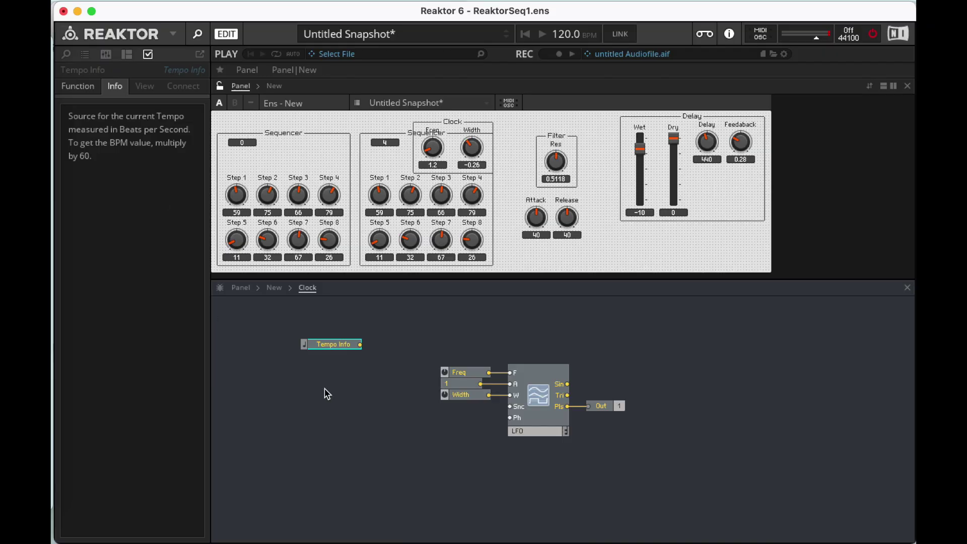
Delete the LFO's Freq knob and add a Multiply module fed by Tempo Info.
{"action": "left_click", "coordinate": [468, 373]}
{"action": "key", "text": "Delete"}
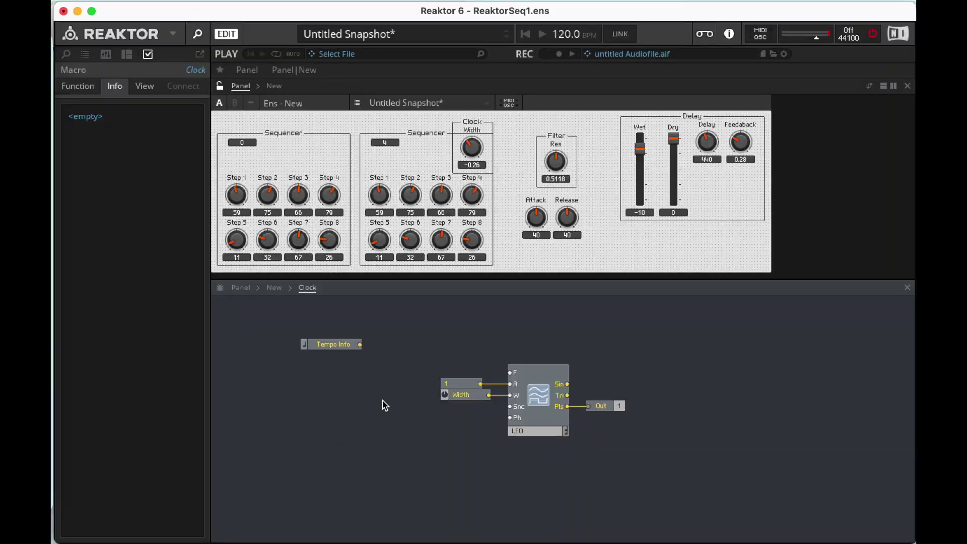
{"action": "double_click", "coordinate": [391, 352]}
{"action": "type", "text": "mult"}
{"action": "left_click", "coordinate": [345, 194]}
{"action": "left_click_drag", "start_coordinate": [242, 185], "coordinate": [310, 215]}
Feed a constant of 4 into the multiplier, wire its output to the LFO's F input and move the group closer to the LFO.
{"action": "left_click_drag", "start_coordinate": [315, 238], "coordinate": [273, 209]}
{"action": "right_click", "coordinate": [273, 208]}
{"action": "left_click", "coordinate": [324, 249]}
{"action": "type", "text": "4"}
{"action": "left_click", "coordinate": [414, 186]}
{"action": "left_click_drag", "start_coordinate": [302, 196], "coordinate": [512, 236]}
{"action": "left_click_drag", "start_coordinate": [277, 263], "coordinate": [151, 166]}
{"action": "left_click_drag", "start_coordinate": [289, 211], "coordinate": [325, 241]}
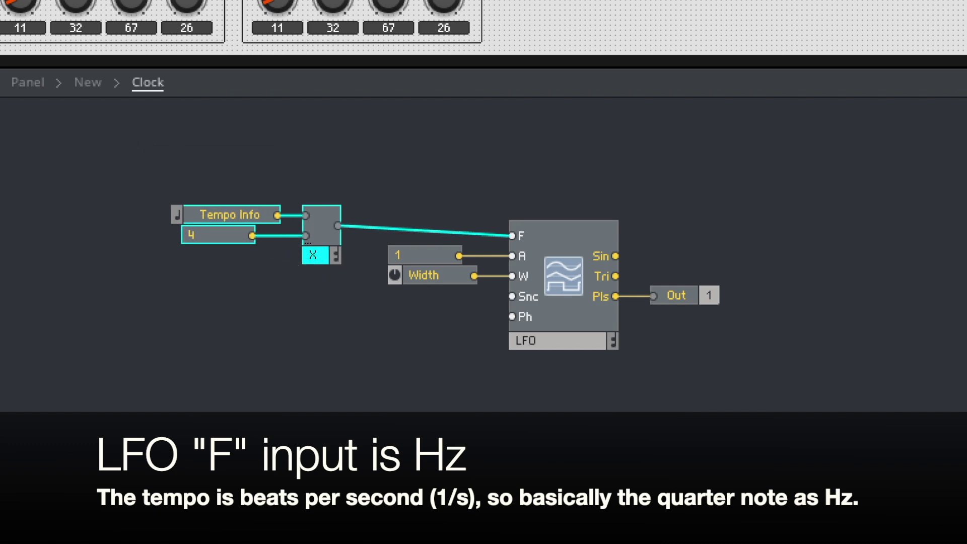
Wire the Clock's Out to both Sequencers' Clk inputs and the lower Sequencer's Out to the Filter's P, placing that Sequencer below the envelope.
{"action": "double_click", "coordinate": [452, 313]}
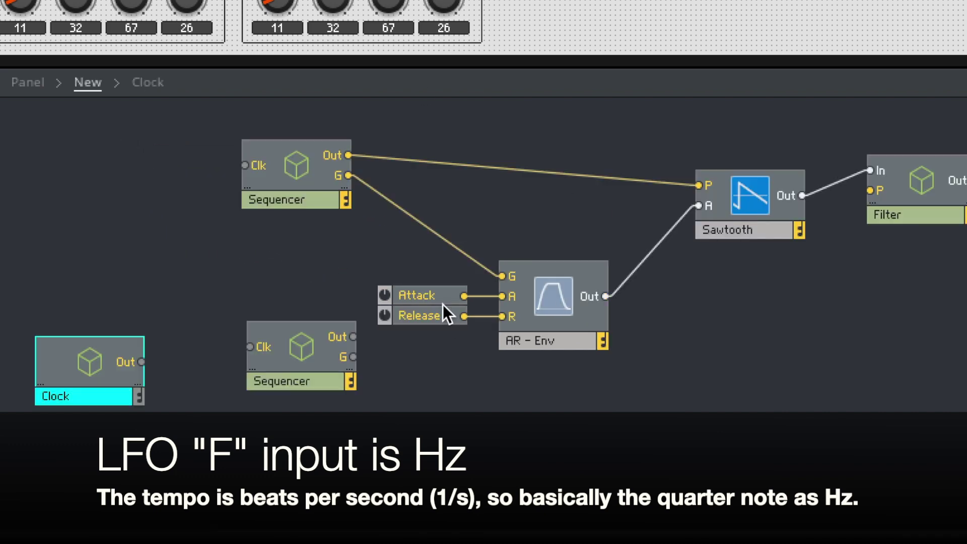
{"action": "left_click_drag", "start_coordinate": [135, 360], "coordinate": [280, 336]}
{"action": "left_click_drag", "start_coordinate": [353, 337], "coordinate": [870, 191]}
{"action": "left_click_drag", "start_coordinate": [295, 344], "coordinate": [559, 438]}
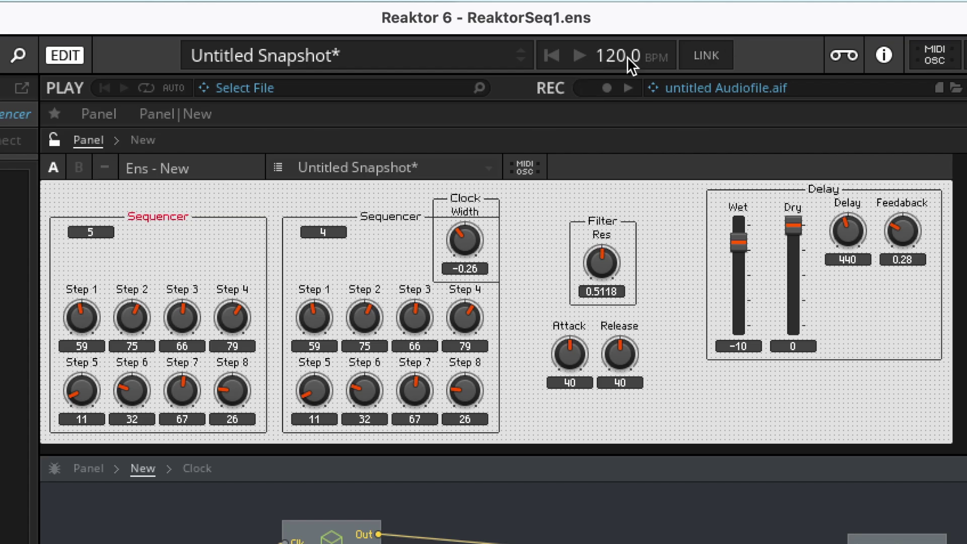
Set the tempo to 72 BPM and lock the panel.
{"action": "double_click", "coordinate": [628, 56]}
{"action": "type", "text": "7"}
{"action": "left_click", "coordinate": [74, 315]}
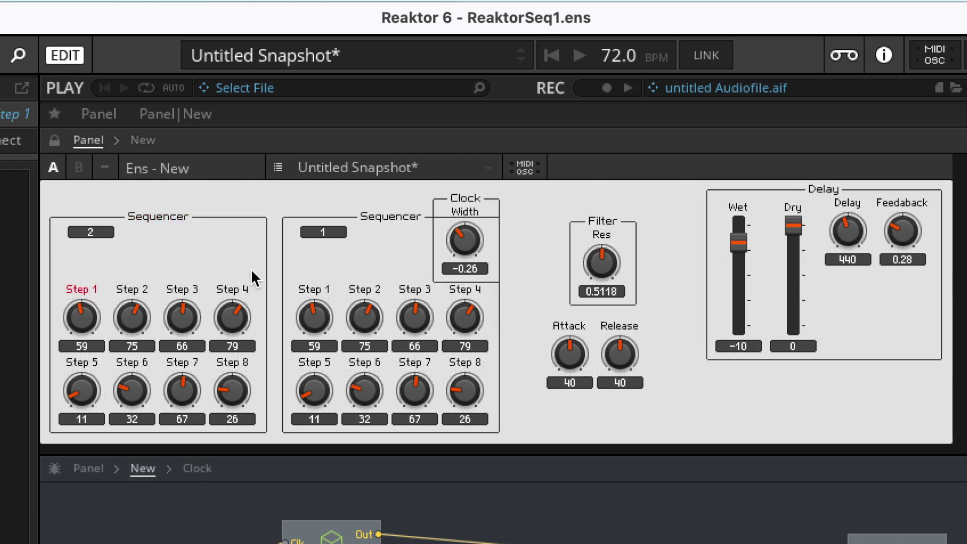
Set the second Sequencer frame's steps 1 to 4 to 101, 96, 80 and 91, and steps 7 and 8 to 77 and 44.
{"action": "left_click_drag", "start_coordinate": [324, 314], "coordinate": [344, 285]}
{"action": "left_click_drag", "start_coordinate": [365, 317], "coordinate": [370, 290]}
{"action": "left_click_drag", "start_coordinate": [416, 316], "coordinate": [467, 302]}
{"action": "left_click_drag", "start_coordinate": [454, 392], "coordinate": [456, 377]}
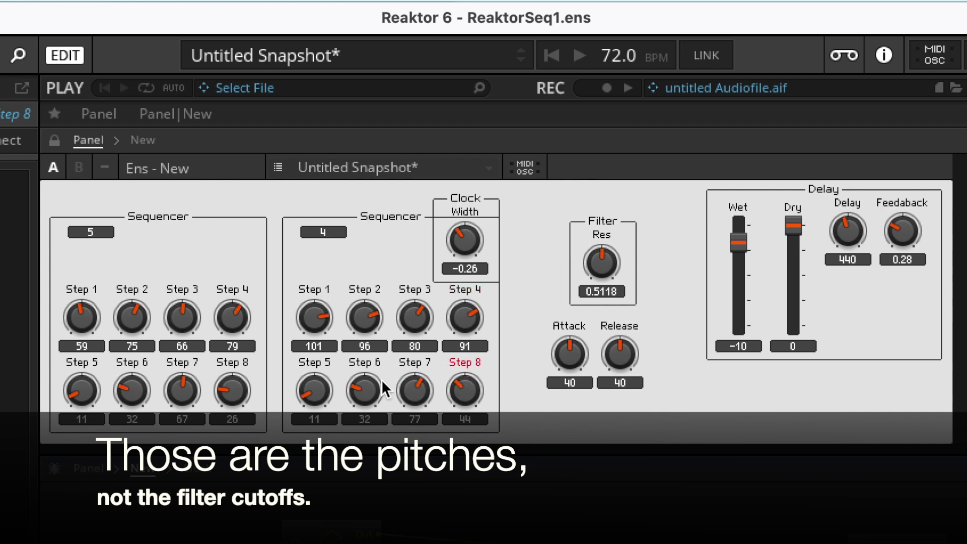
Unlock the panel to move the Clock frame ahead of both Sequencer frames and rename the second Sequencer frame as Filter Seq.
{"action": "left_click", "coordinate": [51, 143]}
{"action": "left_click_drag", "start_coordinate": [467, 197], "coordinate": [19, 207]}
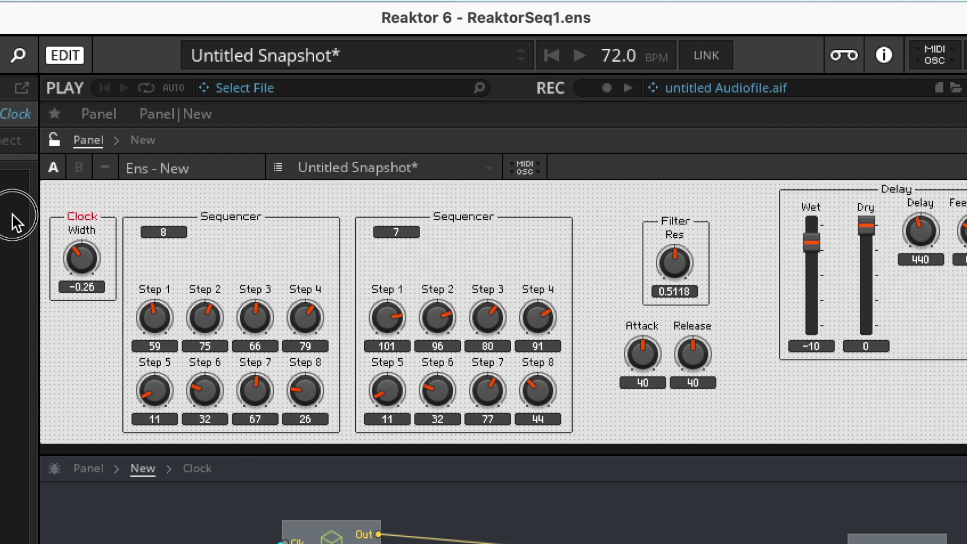
{"action": "left_click", "coordinate": [455, 217]}
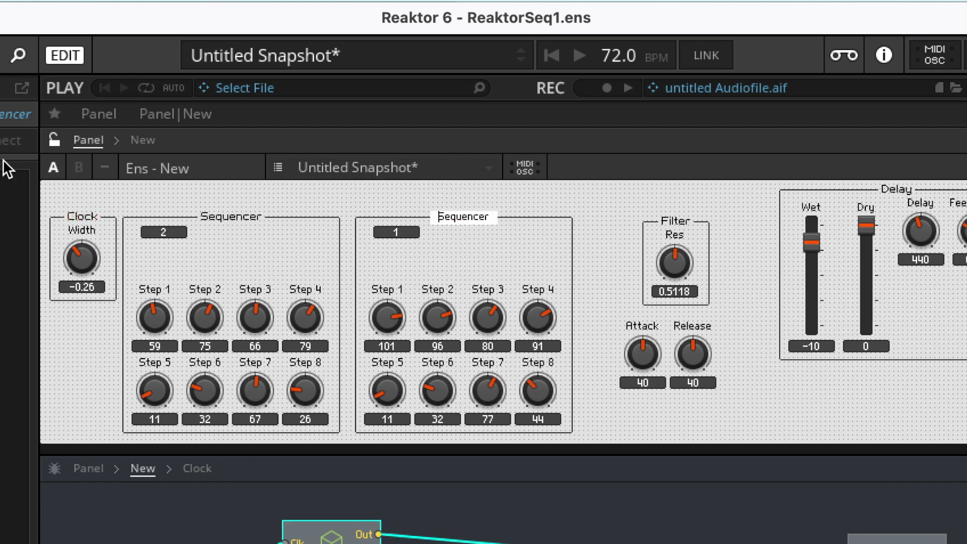
{"action": "type", "text": "Filter Seq"}
{"action": "key", "text": "Return"}
{"action": "left_click", "coordinate": [540, 315]}
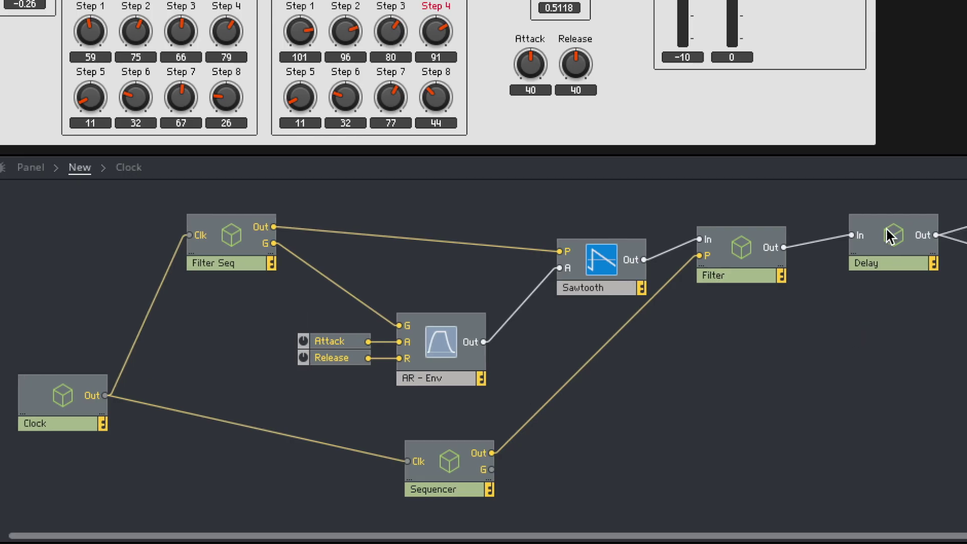
Inside the Delay macro, add a Tempo Info module and delete the Delay knob feeding the Single Delay's Dly input.
{"action": "double_click", "coordinate": [890, 236]}
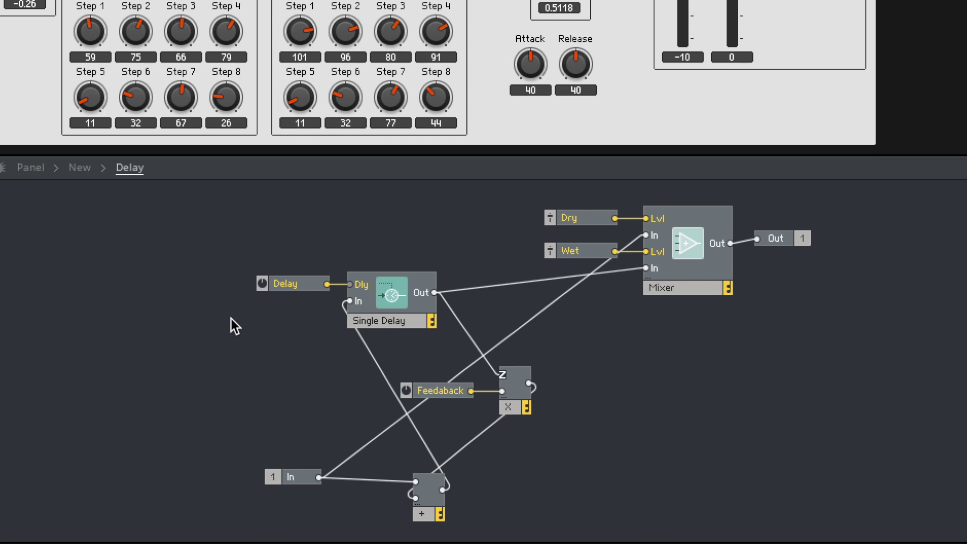
{"action": "double_click", "coordinate": [149, 225]}
{"action": "type", "text": "te"}
{"action": "key", "text": "Return"}
{"action": "left_click_drag", "start_coordinate": [183, 237], "coordinate": [95, 299]}
{"action": "left_click", "coordinate": [109, 243]}
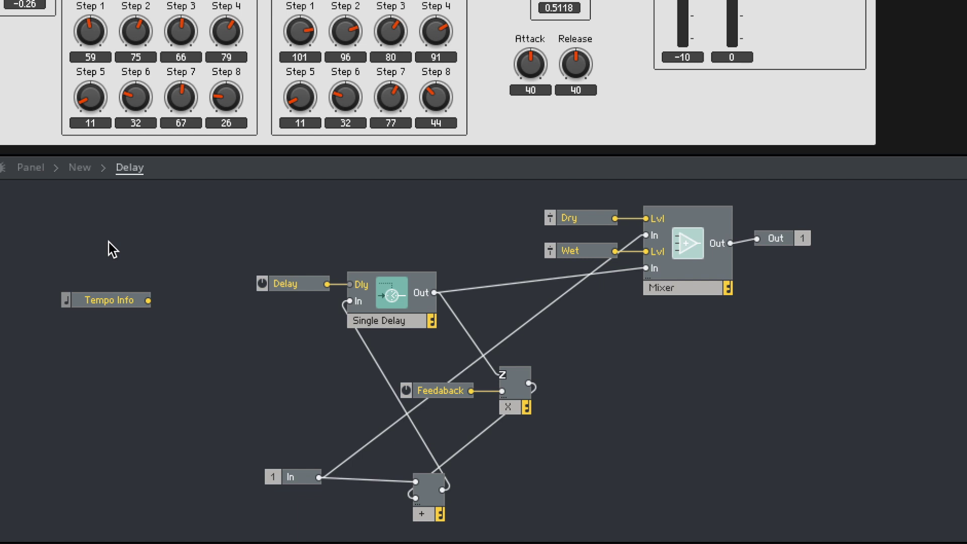
{"action": "left_click", "coordinate": [289, 291]}
{"action": "key", "text": "Delete"}
{"action": "left_click", "coordinate": [73, 243]}
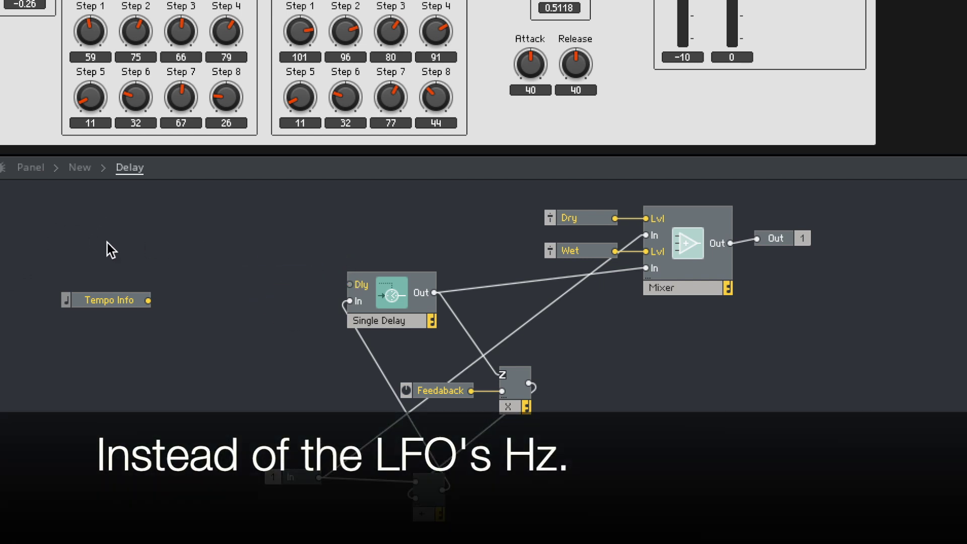
Add a Divide module that divides a 1000 constant by Tempo Info and wire its output to the Single Delay's Dly.
{"action": "double_click", "coordinate": [108, 243]}
{"action": "type", "text": "divi"}
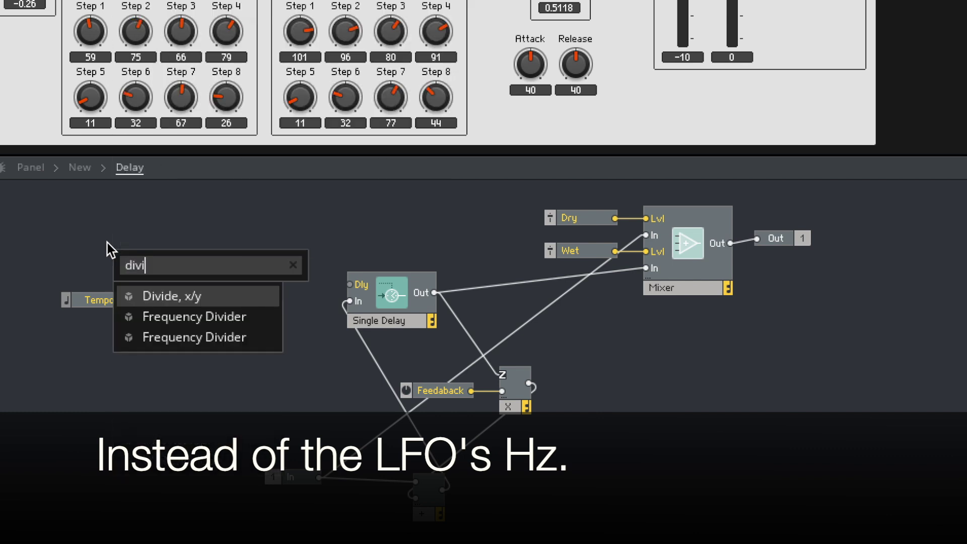
{"action": "key", "text": "Return"}
{"action": "left_click_drag", "start_coordinate": [126, 284], "coordinate": [174, 296]}
{"action": "right_click", "coordinate": [173, 280]}
{"action": "left_click", "coordinate": [209, 306]}
{"action": "left_click", "coordinate": [114, 283]}
{"action": "type", "text": "1000"}
{"action": "key", "text": "Return"}
{"action": "left_click_drag", "start_coordinate": [339, 280], "coordinate": [351, 284]}
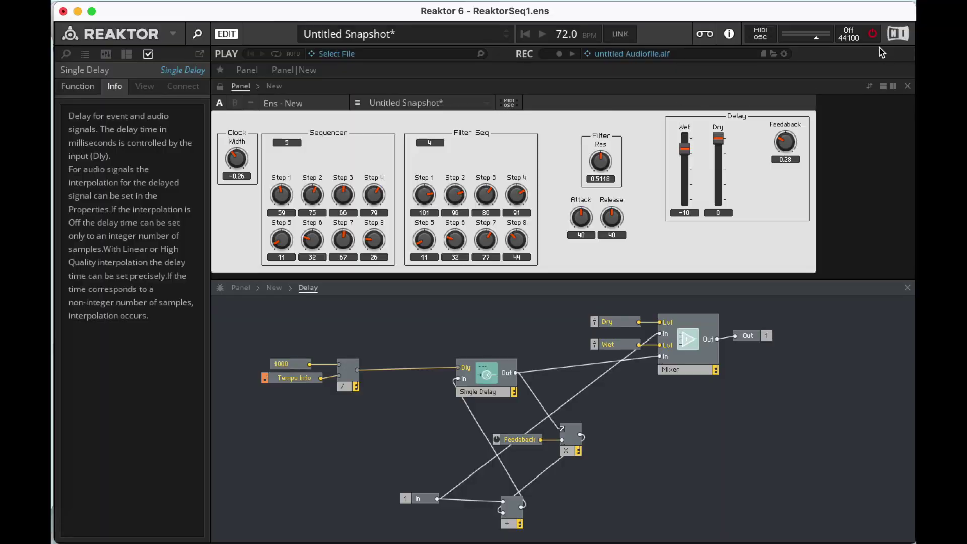
Turn the audio on, set the delay's Feedback to 0.76 and Dry to -46, and align Tempo Info under the 1000 constant.
{"action": "left_click", "coordinate": [873, 33]}
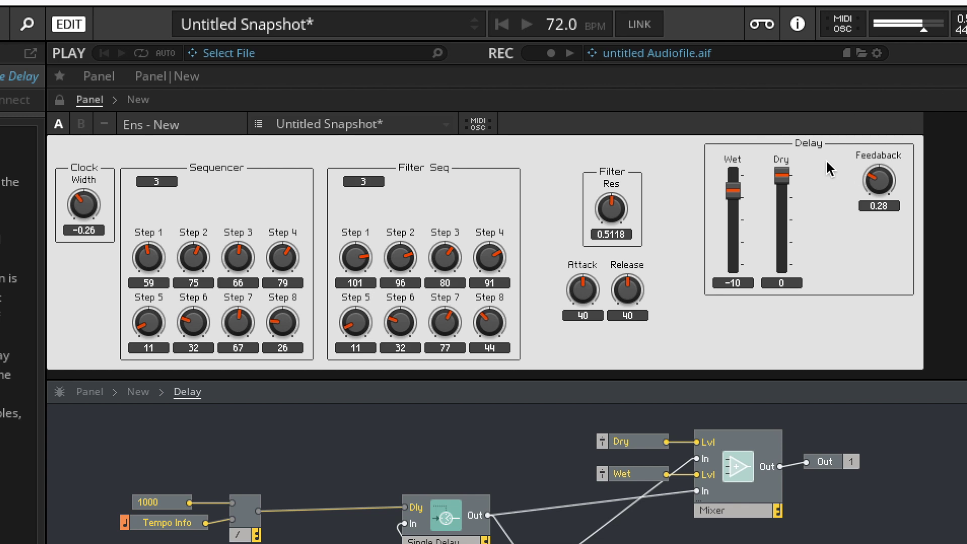
{"action": "left_click_drag", "start_coordinate": [877, 178], "coordinate": [872, 117]}
{"action": "left_click_drag", "start_coordinate": [782, 178], "coordinate": [782, 272]}
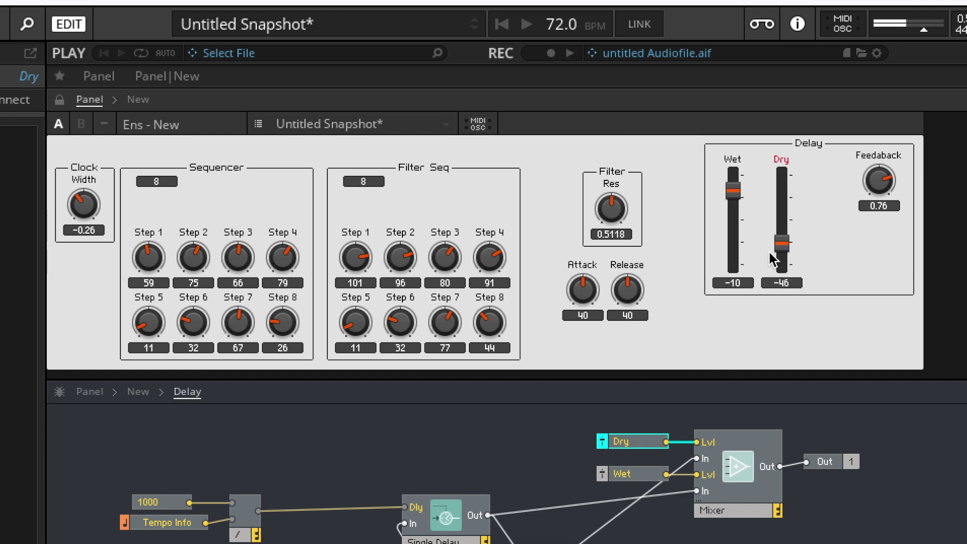
{"action": "left_click_drag", "start_coordinate": [186, 527], "coordinate": [172, 523]}
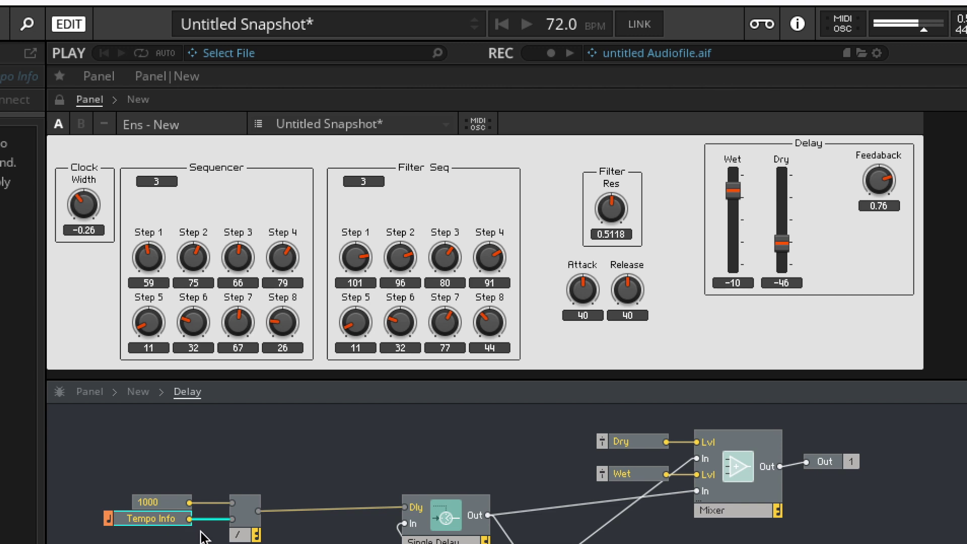
Rebalance the delay with Wet at -19.5, Dry at -8.5 and Feedback at 0.83.
{"action": "left_click_drag", "start_coordinate": [782, 243], "coordinate": [775, 161]}
{"action": "left_click_drag", "start_coordinate": [733, 192], "coordinate": [734, 205]}
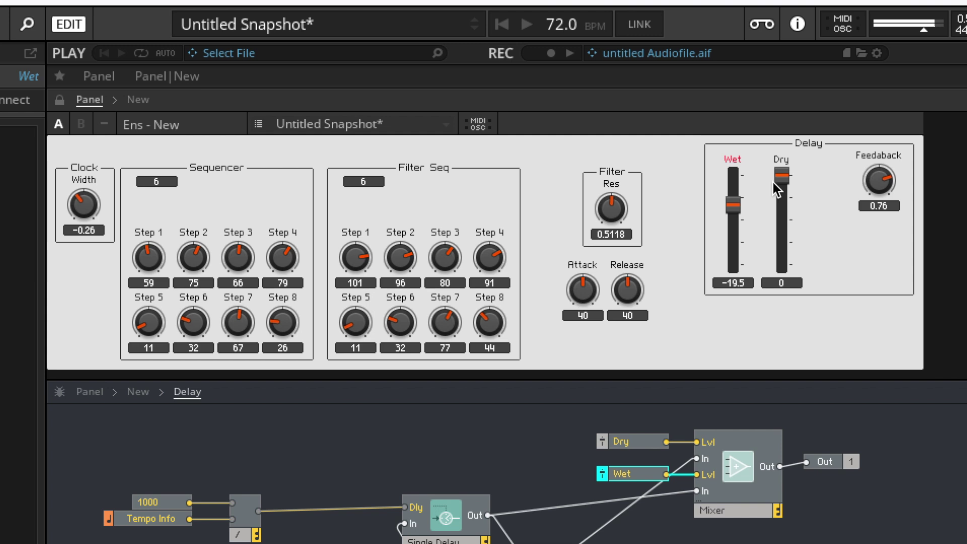
{"action": "left_click_drag", "start_coordinate": [782, 179], "coordinate": [782, 191]}
{"action": "left_click_drag", "start_coordinate": [893, 191], "coordinate": [876, 181]}
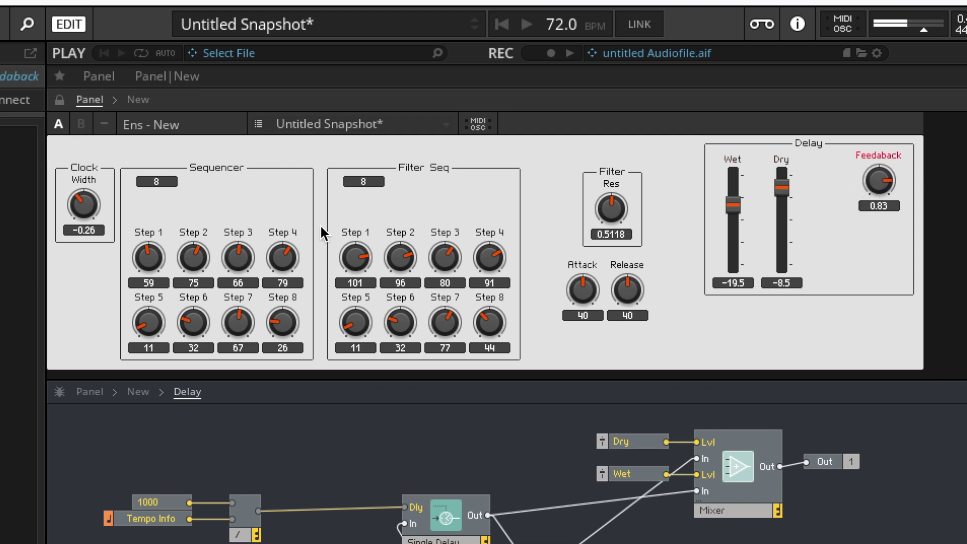
Set the first sequencer frame's steps 1 and 3 to 82 and 47, and the second frame's steps 1, 6 and 7 to 67, 57 and 90.
{"action": "left_click_drag", "start_coordinate": [241, 261], "coordinate": [219, 279]}
{"action": "left_click_drag", "start_coordinate": [153, 255], "coordinate": [160, 232]}
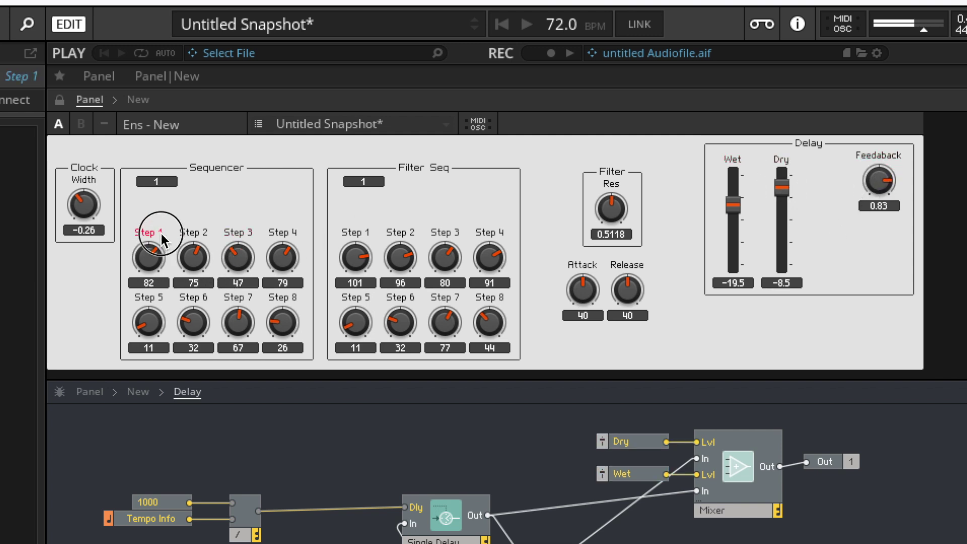
{"action": "left_click_drag", "start_coordinate": [352, 255], "coordinate": [347, 287]}
{"action": "left_click_drag", "start_coordinate": [397, 325], "coordinate": [411, 297]}
{"action": "left_click_drag", "start_coordinate": [448, 331], "coordinate": [456, 319]}
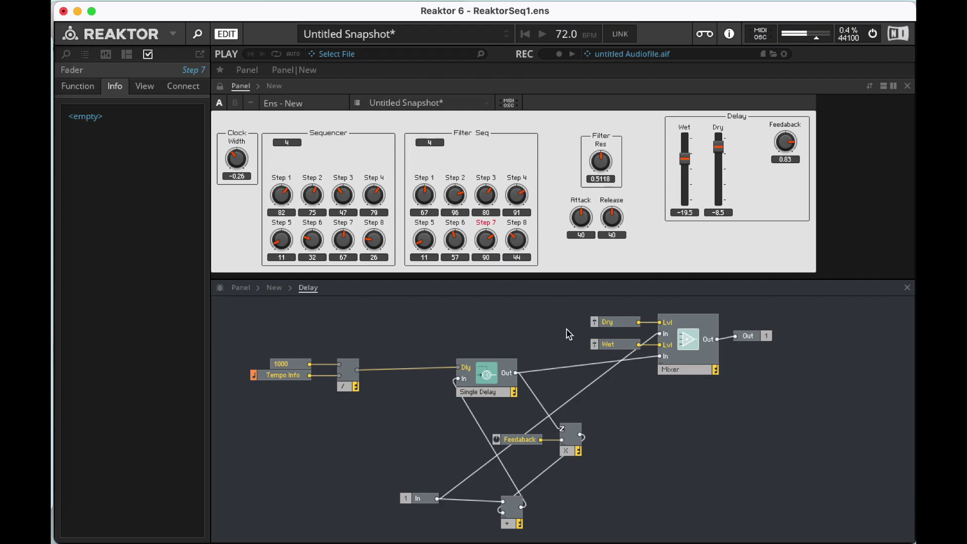
Move the 1000, Tempo Info and divide modules closer to the Single Delay and return to the parent structure.
{"action": "left_click_drag", "start_coordinate": [401, 422], "coordinate": [245, 317]}
{"action": "left_click_drag", "start_coordinate": [344, 387], "coordinate": [382, 388]}
{"action": "double_click", "coordinate": [404, 438]}
{"action": "left_click", "coordinate": [384, 343]}
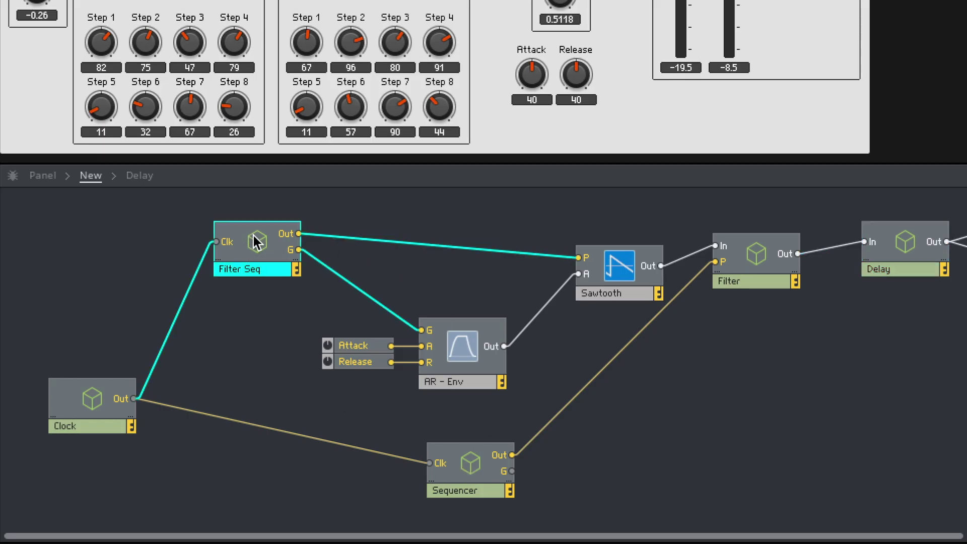
Rename the sequencer macro feeding the Sawtooth as Pitch Seq and the one feeding the Filter as Filter Seq.
{"action": "left_click_drag", "start_coordinate": [250, 267], "coordinate": [253, 265]}
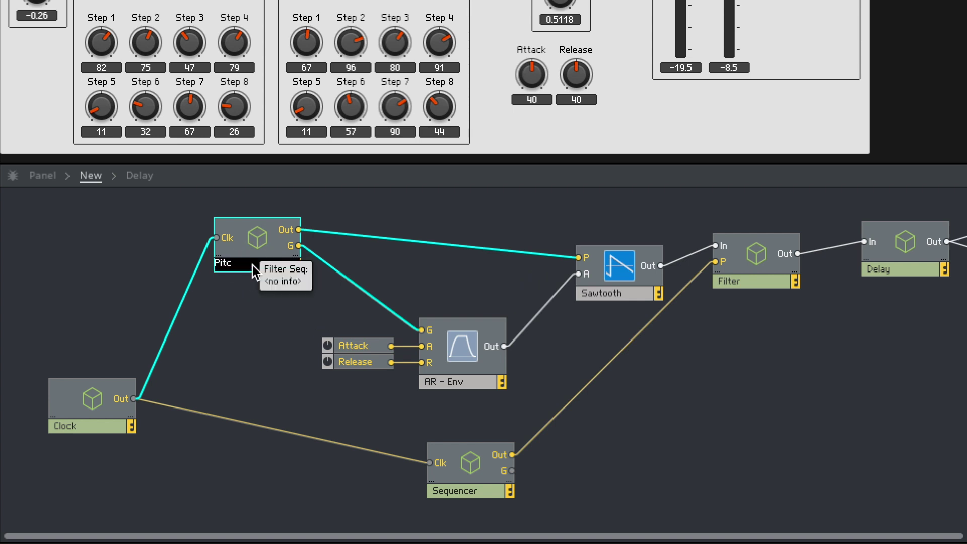
{"action": "type", "text": "eq"}
{"action": "key", "text": "Return"}
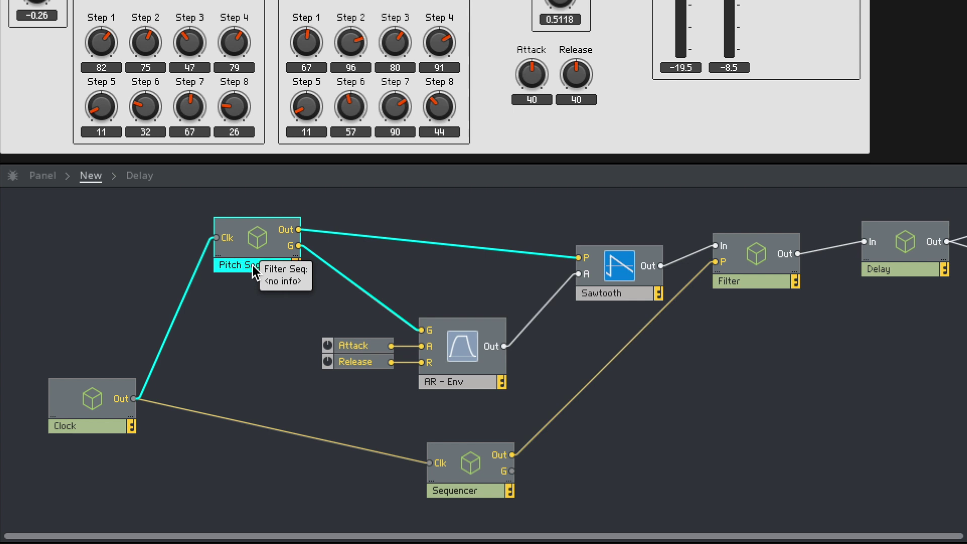
{"action": "left_click", "coordinate": [266, 334]}
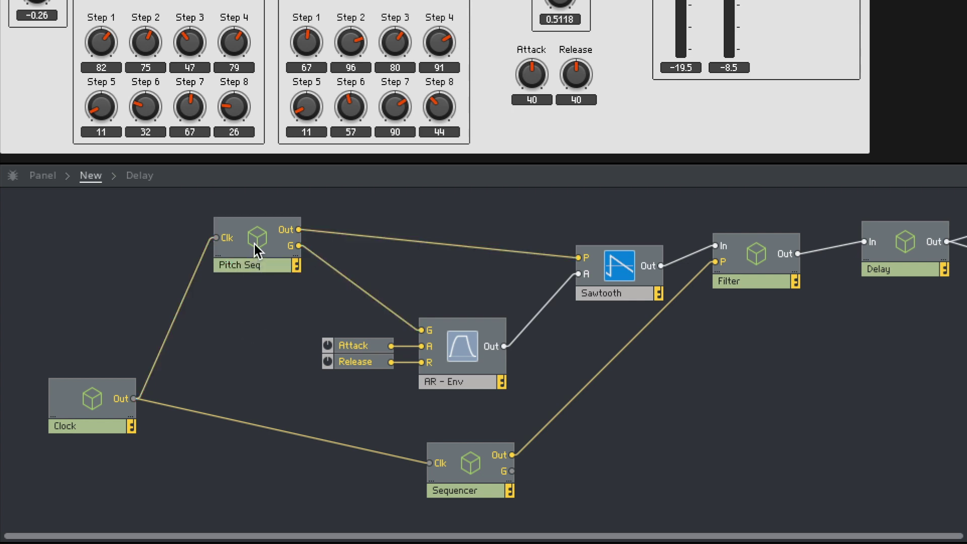
{"action": "double_click", "coordinate": [460, 486]}
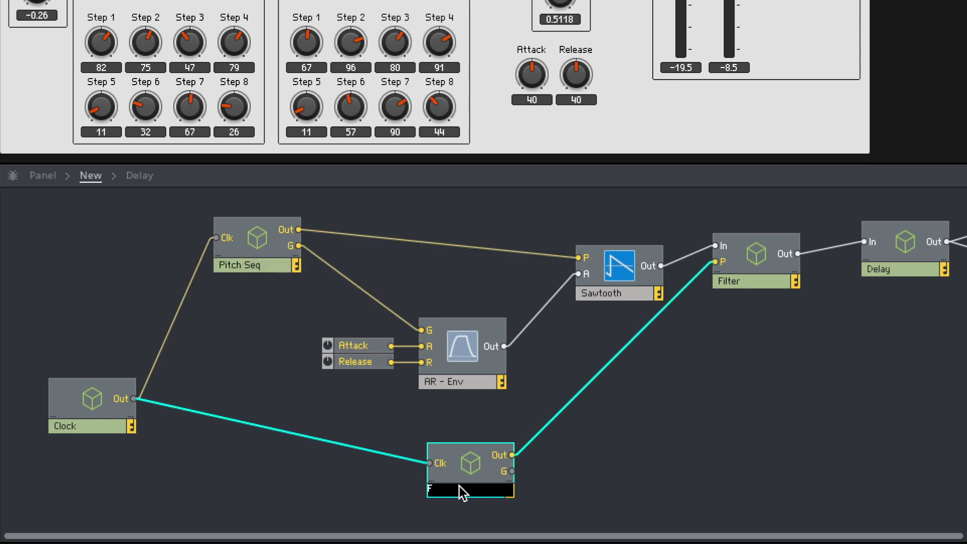
{"action": "type", "text": "Filter Seq"}
{"action": "key", "text": "Return"}
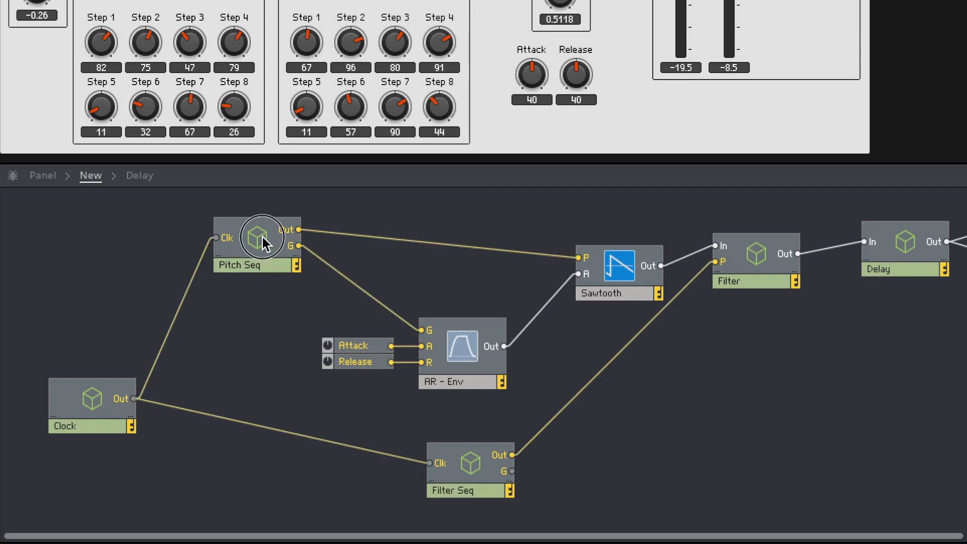
Inside the Pitch Seq macro, add an HP/LP 1-Pole filter above the output ports.
{"action": "double_click", "coordinate": [262, 236]}
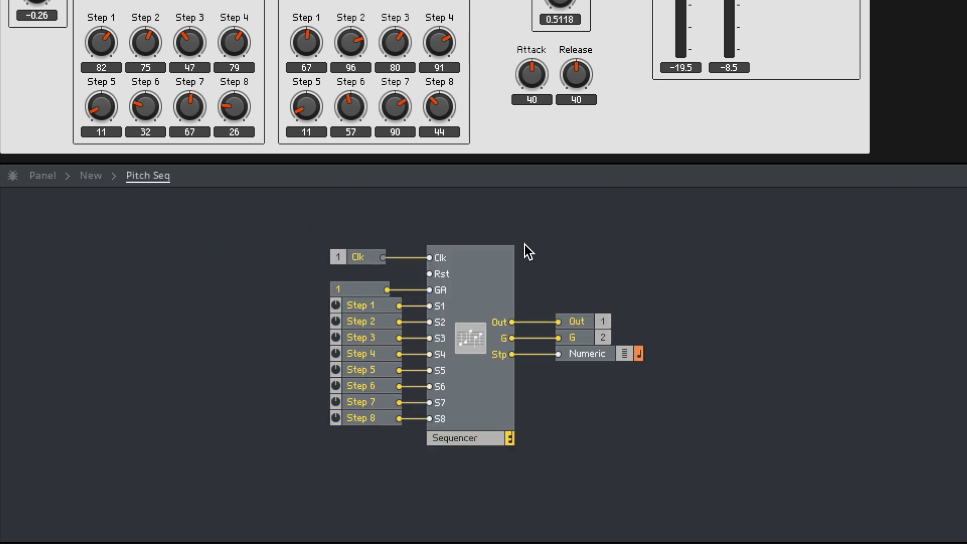
{"action": "double_click", "coordinate": [686, 271]}
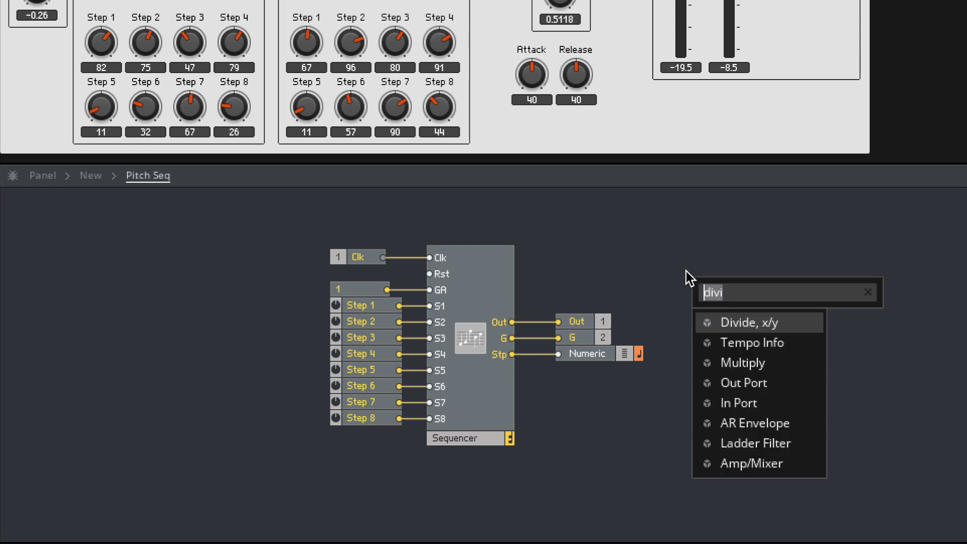
{"action": "left_click", "coordinate": [655, 260]}
{"action": "right_click", "coordinate": [636, 247]}
{"action": "mouse_move", "coordinate": [706, 265]}
{"action": "mouse_move", "coordinate": [872, 374]}
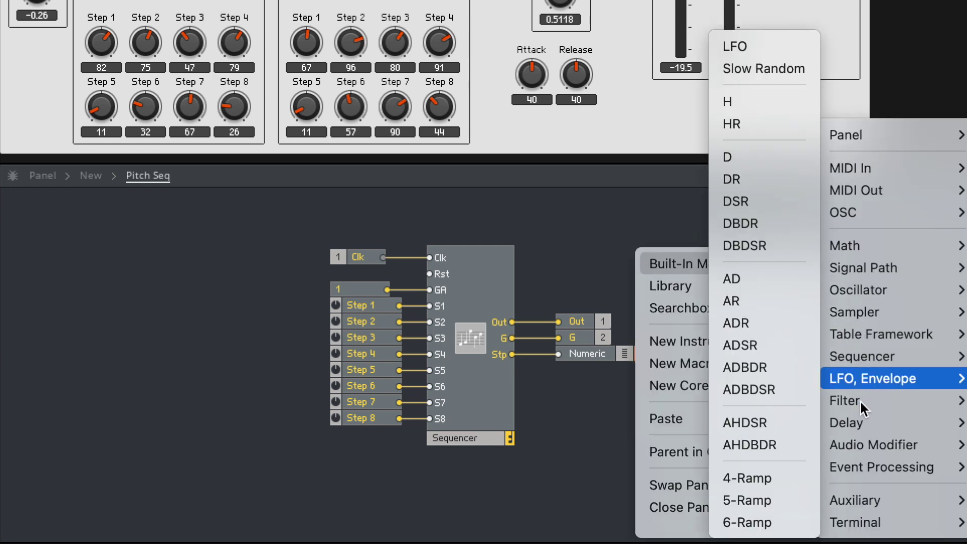
{"action": "mouse_move", "coordinate": [861, 403]}
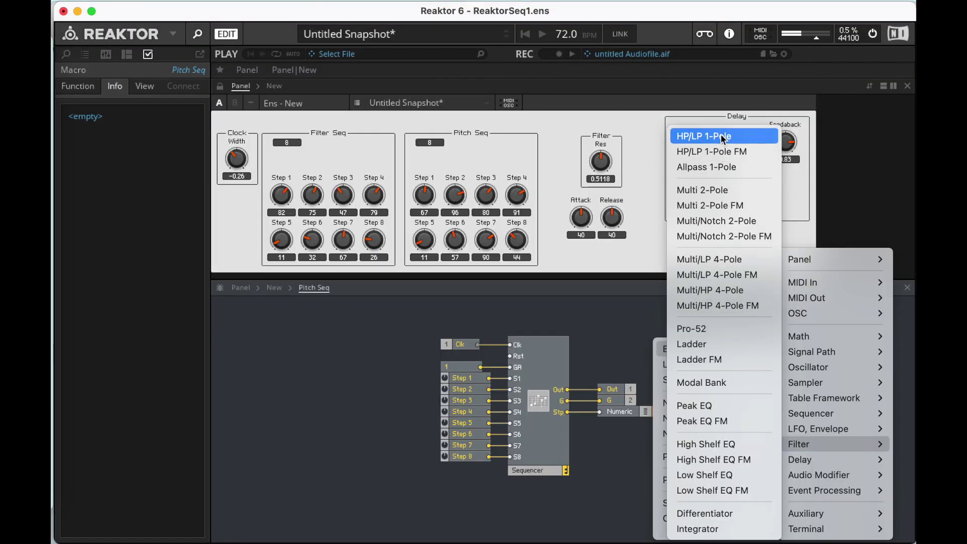
{"action": "left_click", "coordinate": [723, 140]}
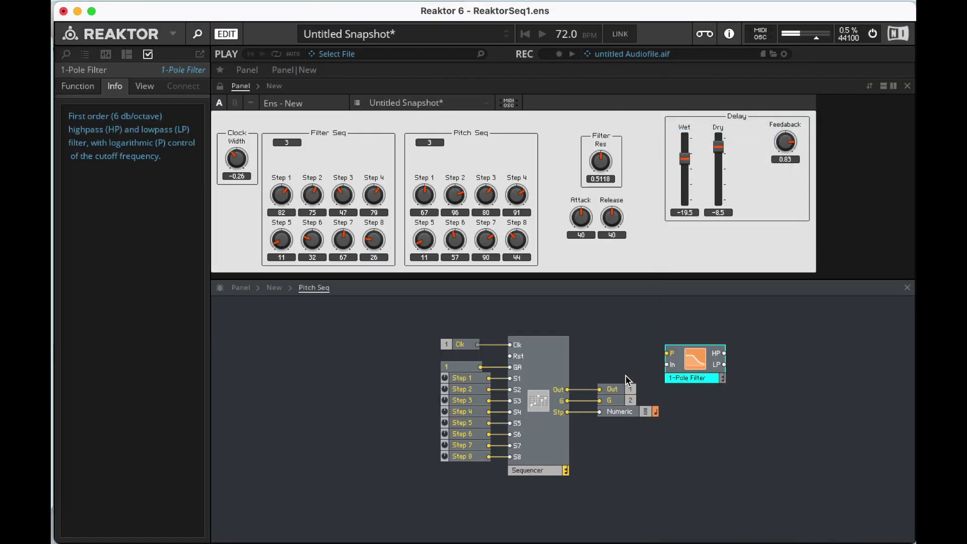
{"action": "left_click_drag", "start_coordinate": [696, 358], "coordinate": [665, 333]}
Reroute the Sequencer's Out from the Out port to the 1-Pole Filter's In and create a P Cutoff control for the filter's P.
{"action": "left_click_drag", "start_coordinate": [510, 322], "coordinate": [618, 259]}
{"action": "left_click", "coordinate": [545, 322]}
{"action": "key", "text": "Delete"}
{"action": "right_click", "coordinate": [614, 232]}
{"action": "left_click", "coordinate": [632, 233]}
{"action": "left_click_drag", "start_coordinate": [601, 320], "coordinate": [778, 271]}
Add an A/E converter and wire the 1-Pole Filter's LP through it to the Out port.
{"action": "left_click_drag", "start_coordinate": [690, 250], "coordinate": [754, 256]}
{"action": "left_click", "coordinate": [754, 286]}
{"action": "key", "text": "Return"}
{"action": "type", "text": "a"}
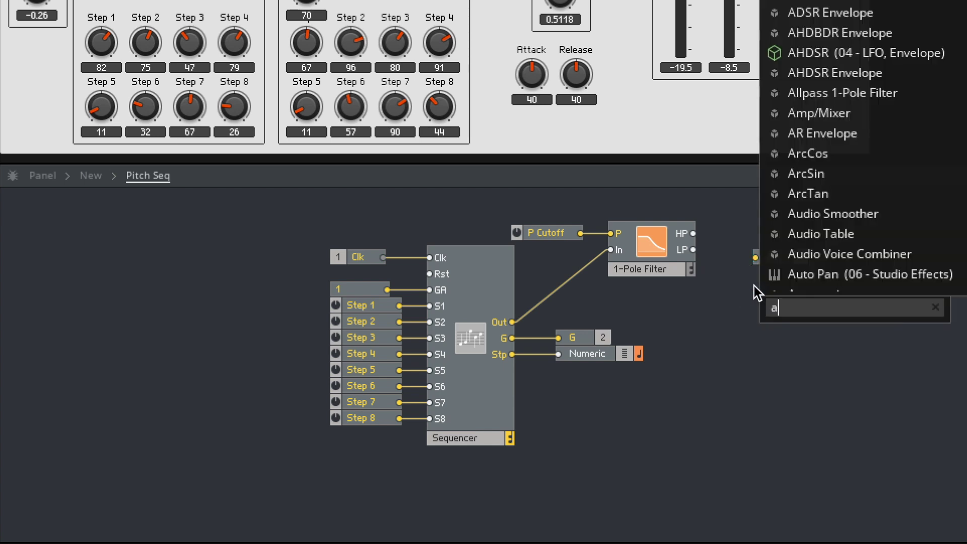
{"action": "key", "text": "Return"}
{"action": "left_click_drag", "start_coordinate": [694, 250], "coordinate": [760, 303]}
{"action": "left_click_drag", "start_coordinate": [776, 257], "coordinate": [729, 250]}
Move the whole filter chain closer to the Sequencer and rename the P Cutoff knob as Portamento.
{"action": "left_click", "coordinate": [773, 298], "text": "shift"}
{"action": "left_click_drag", "start_coordinate": [815, 321], "coordinate": [530, 210]}
{"action": "left_click_drag", "start_coordinate": [626, 276], "coordinate": [646, 304]}
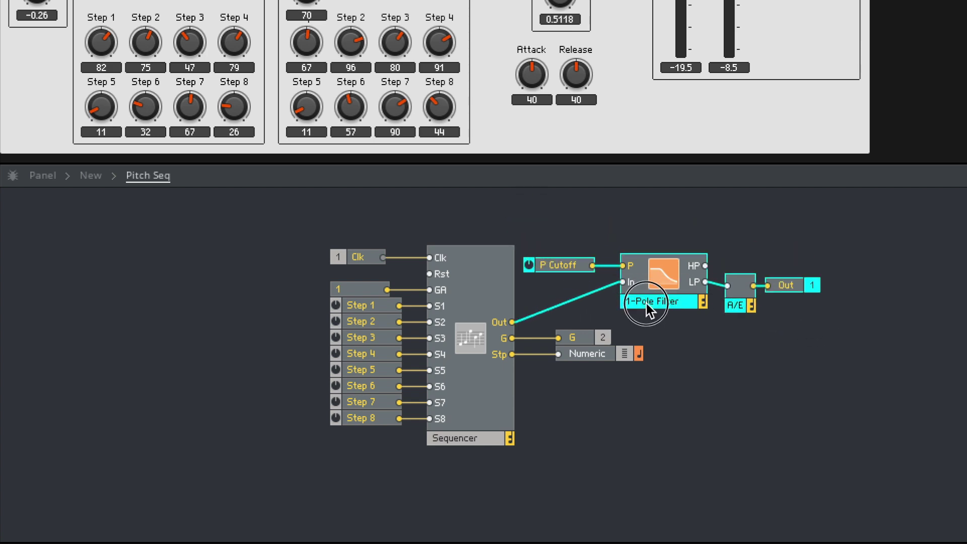
{"action": "type", "text": "Portamento"}
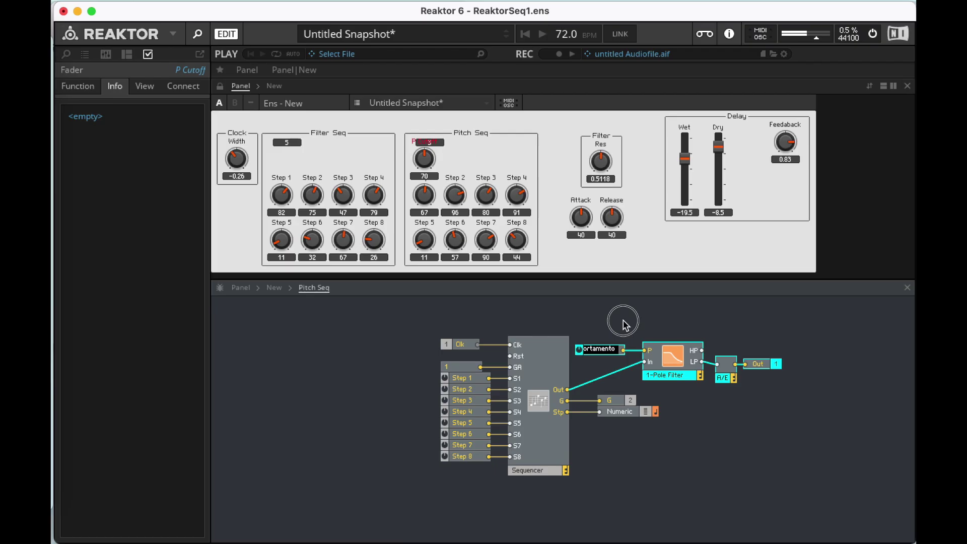
{"action": "left_click", "coordinate": [624, 322]}
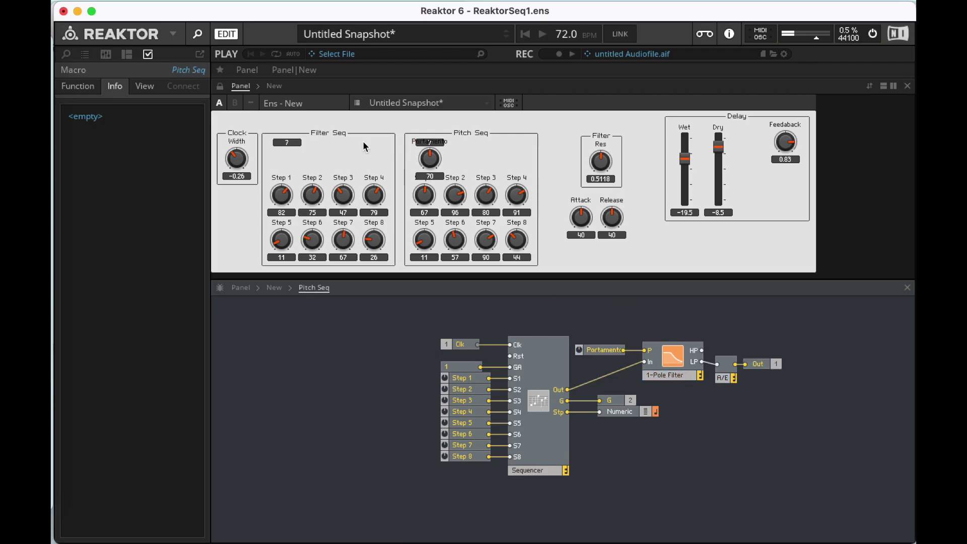
Unlock the panel to move the Portamento knob above Step 4 in the Pitch Seq frame, relock it and set Portamento to 27.
{"action": "left_click", "coordinate": [219, 86]}
{"action": "left_click_drag", "start_coordinate": [430, 152], "coordinate": [509, 140]}
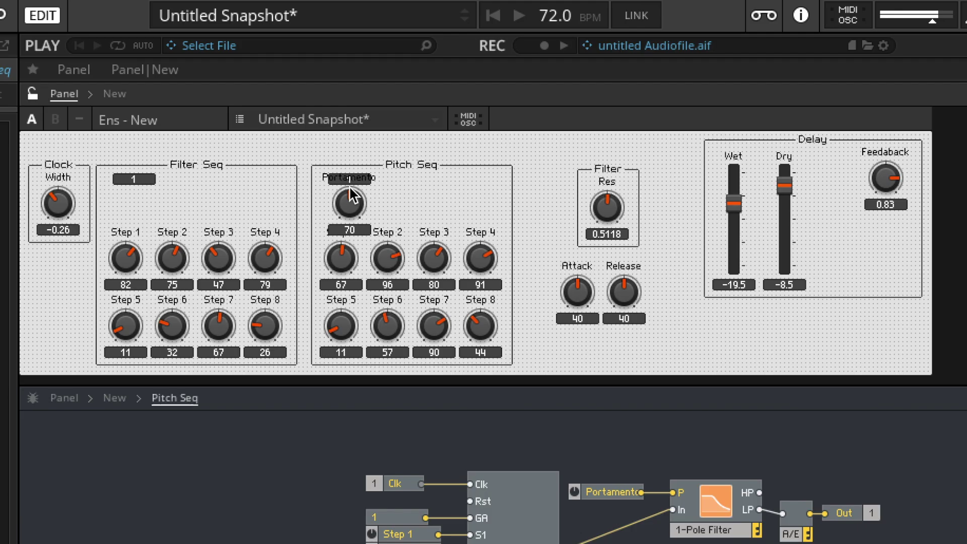
{"action": "left_click_drag", "start_coordinate": [471, 182], "coordinate": [450, 236]}
{"action": "left_click", "coordinate": [33, 93]}
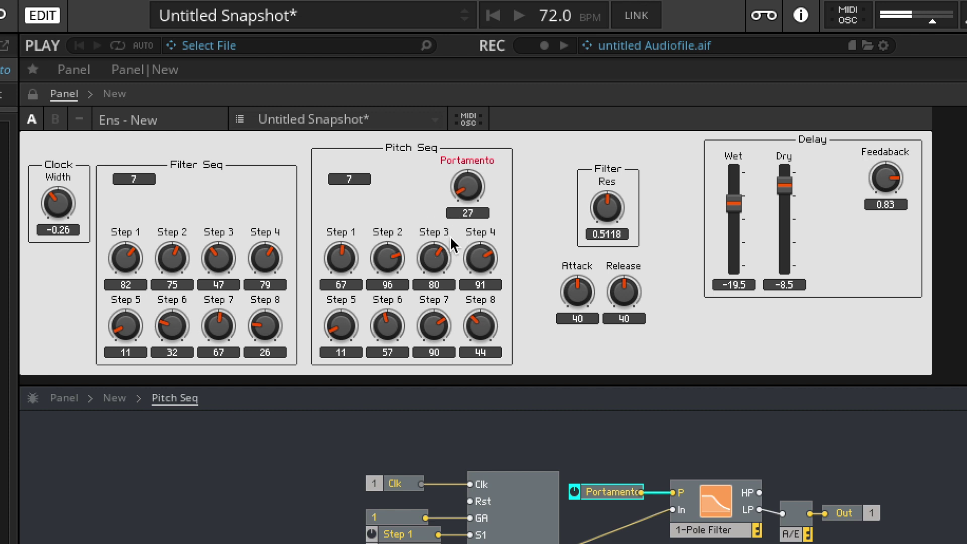
Set Pitch Seq steps 1 to 3 to 47, 72 and 96, Release to 62, Attack to 20 and Portamento to 28.
{"action": "left_click_drag", "start_coordinate": [341, 252], "coordinate": [335, 282]}
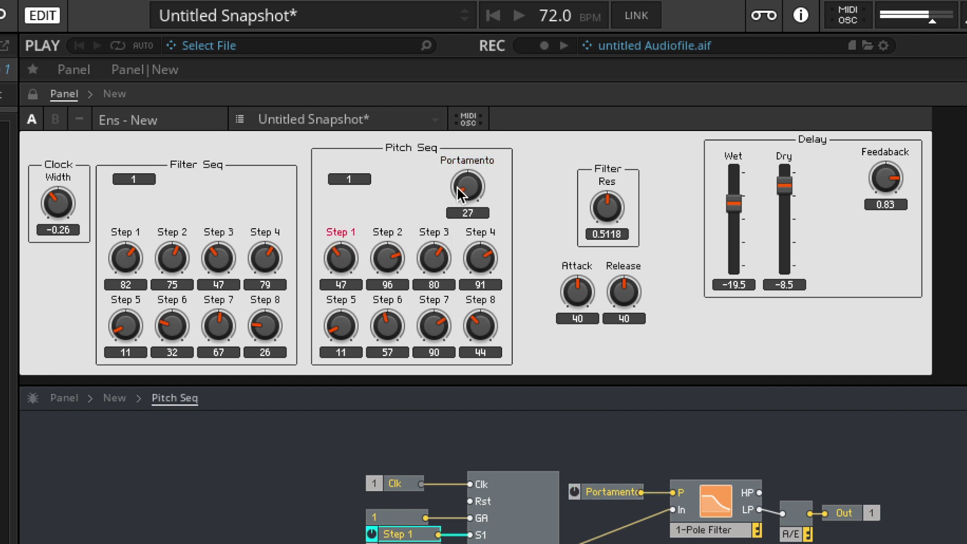
{"action": "left_click_drag", "start_coordinate": [432, 255], "coordinate": [387, 275]}
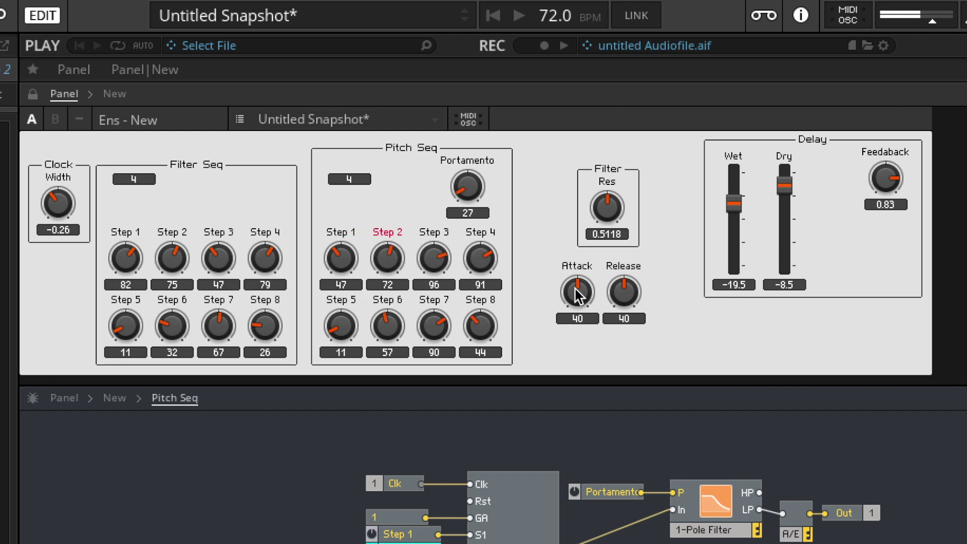
{"action": "left_click_drag", "start_coordinate": [620, 291], "coordinate": [627, 251]}
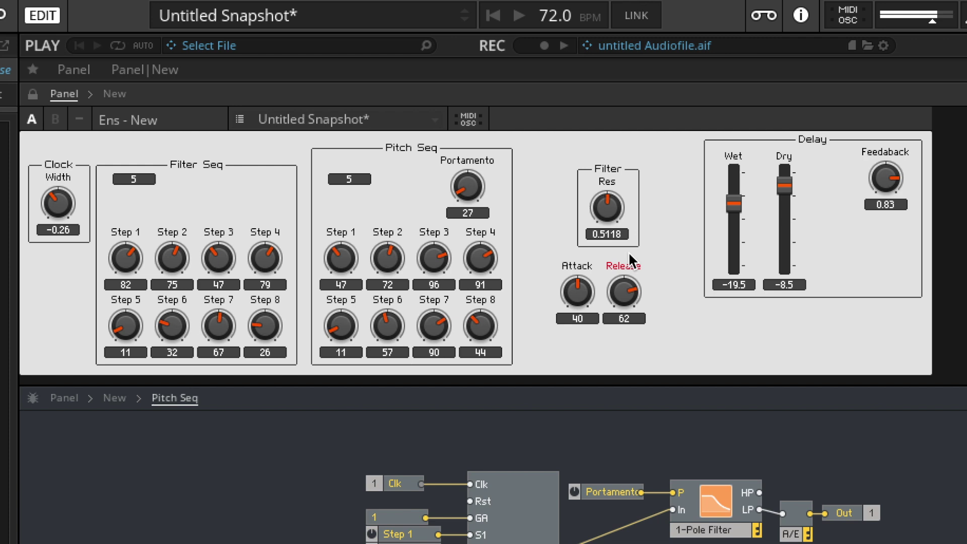
{"action": "left_click_drag", "start_coordinate": [476, 185], "coordinate": [466, 180]}
{"action": "left_click_drag", "start_coordinate": [567, 290], "coordinate": [560, 312]}
{"action": "mouse_move", "coordinate": [462, 196]}
{"action": "left_mouse_down"}
{"action": "mouse_move", "coordinate": [454, 217]}
{"action": "mouse_move", "coordinate": [468, 117]}
{"action": "mouse_move", "coordinate": [455, 222]}
{"action": "mouse_move", "coordinate": [461, 212]}
{"action": "left_mouse_up"}
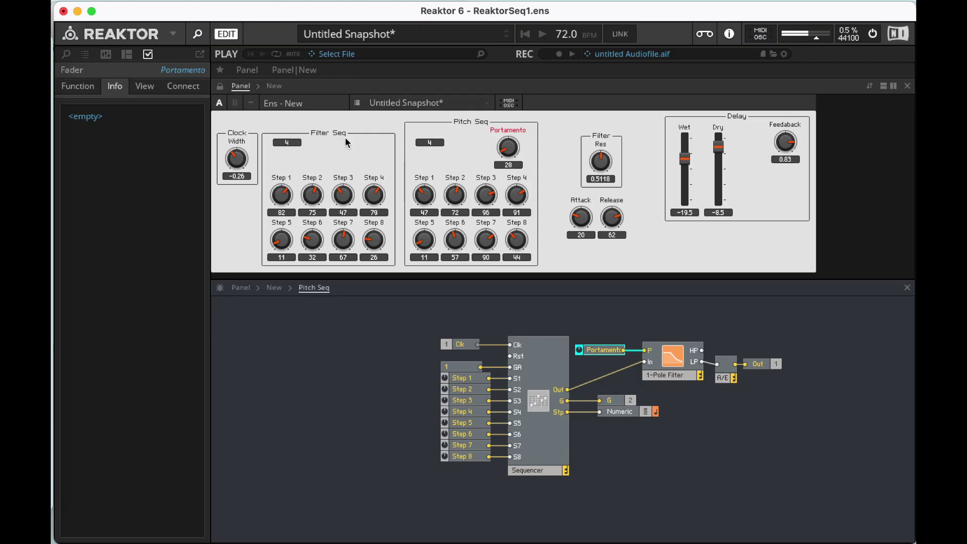
Set the Portamento knob's range to a Max of 60 and a Min of 1.
{"action": "left_click", "coordinate": [73, 87]}
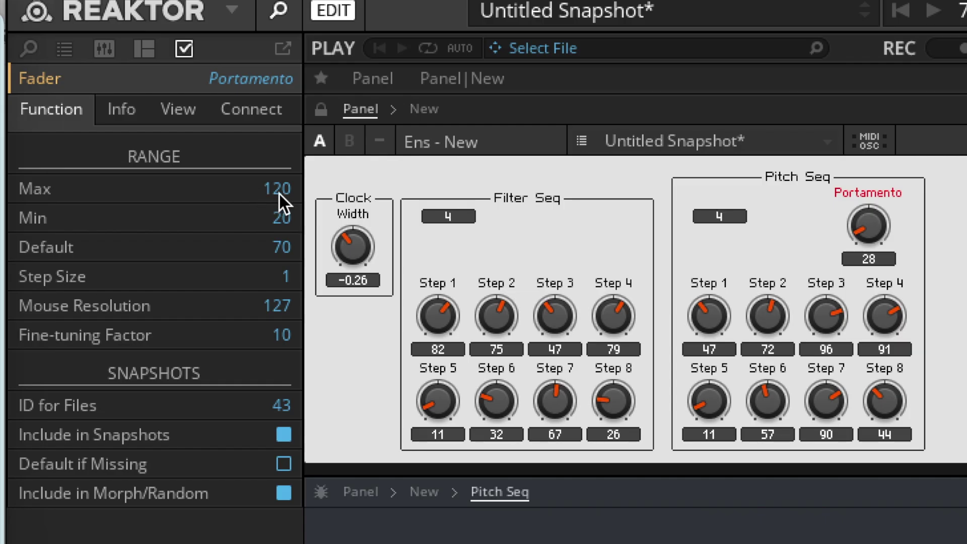
{"action": "double_click", "coordinate": [198, 129]}
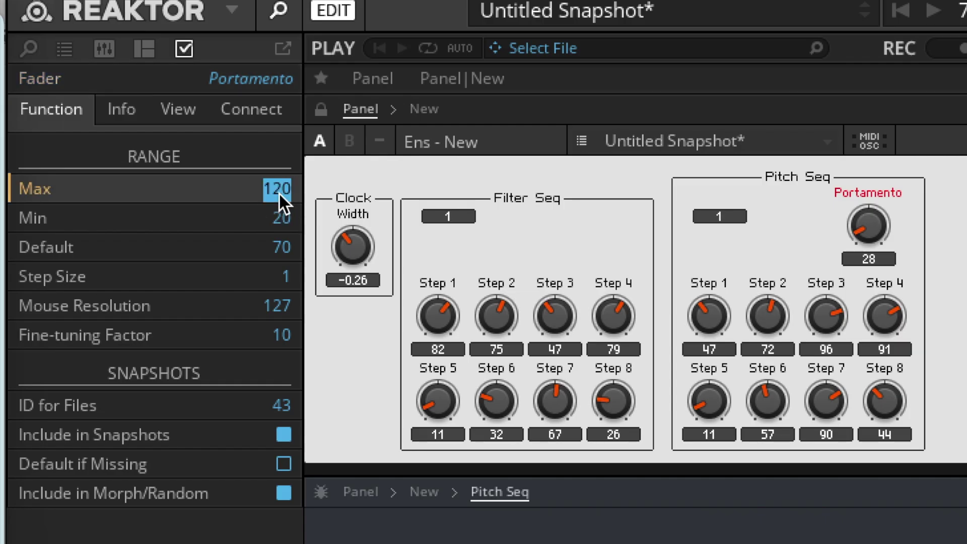
{"action": "type", "text": "60"}
{"action": "key", "text": "Return"}
{"action": "double_click", "coordinate": [283, 219]}
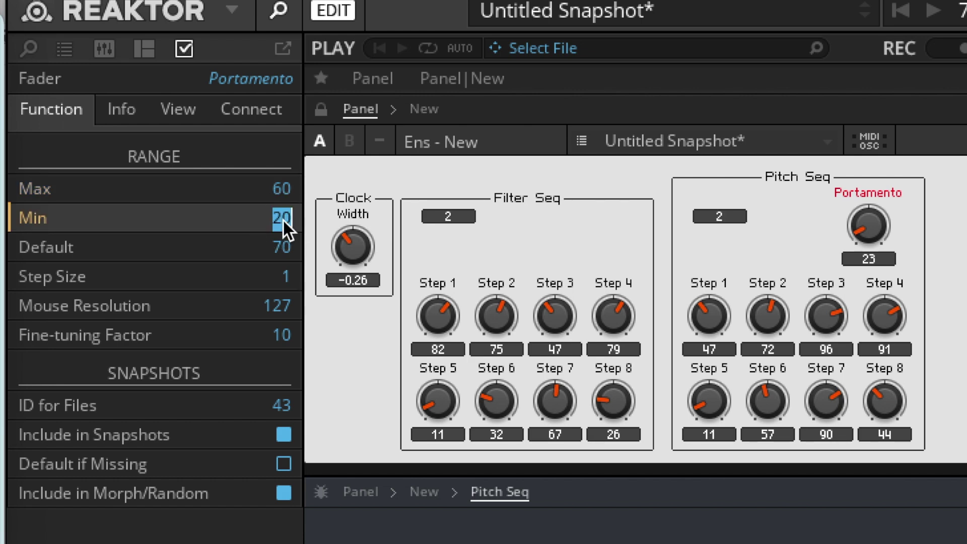
{"action": "type", "text": "1"}
{"action": "key", "text": "Return"}
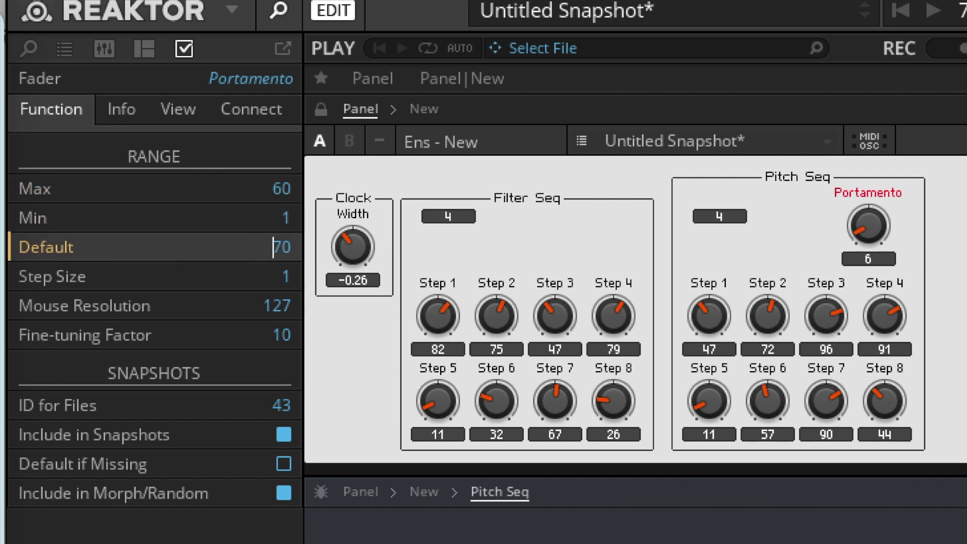
Set Pitch Seq steps 1 to 4 to 29, 51, 71 and 100, steps 7 and 8 to 79 and 98, and Portamento to 24.
{"action": "left_click_drag", "start_coordinate": [857, 232], "coordinate": [870, 213]}
{"action": "left_click_drag", "start_coordinate": [877, 313], "coordinate": [875, 302]}
{"action": "left_click_drag", "start_coordinate": [885, 401], "coordinate": [856, 355]}
{"action": "left_click_drag", "start_coordinate": [826, 400], "coordinate": [839, 459]}
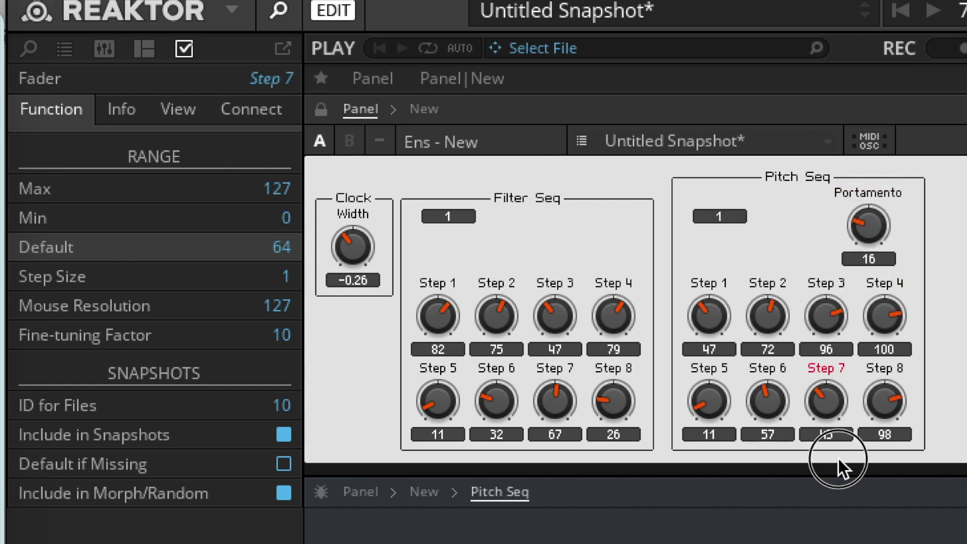
{"action": "left_click_drag", "start_coordinate": [866, 223], "coordinate": [867, 198]}
{"action": "left_click_drag", "start_coordinate": [754, 309], "coordinate": [708, 343]}
{"action": "left_click_drag", "start_coordinate": [826, 319], "coordinate": [752, 367]}
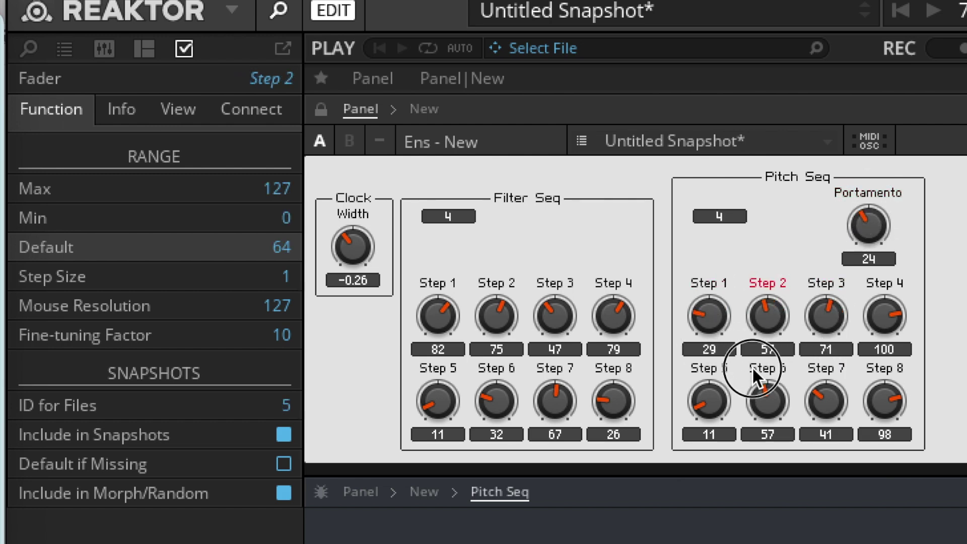
{"action": "left_click_drag", "start_coordinate": [825, 414], "coordinate": [837, 361]}
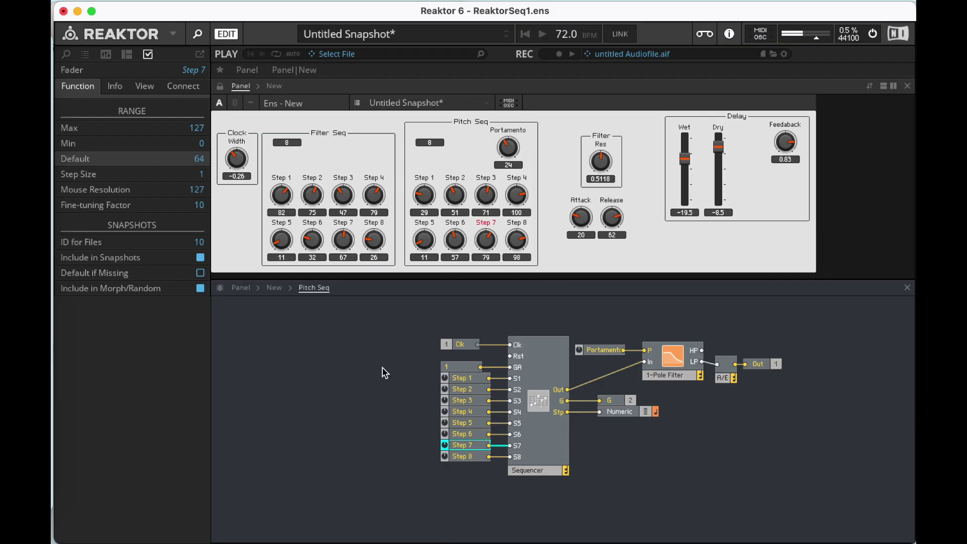
Move the Portamento knob, 1-Pole Filter, A/E converter and Out port together up and farther from the Sequencer.
{"action": "left_click", "coordinate": [790, 393]}
{"action": "left_click_drag", "start_coordinate": [797, 410], "coordinate": [738, 365]}
{"action": "left_click_drag", "start_coordinate": [792, 393], "coordinate": [625, 324]}
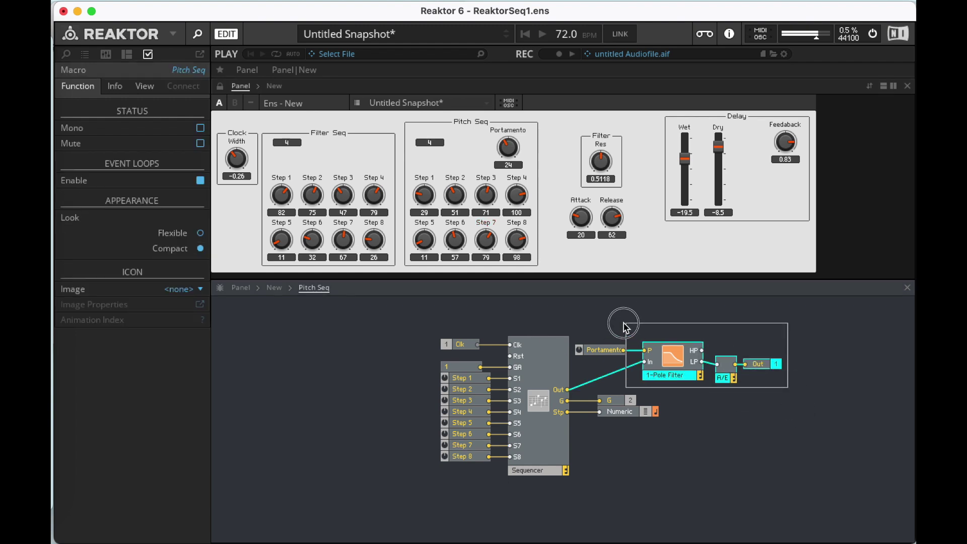
{"action": "left_click_drag", "start_coordinate": [674, 352], "coordinate": [697, 334]}
Add a Switch with On fed by the A/E converter and Off by the Sequencer's Out, and route it to the Out port.
{"action": "double_click", "coordinate": [733, 390]}
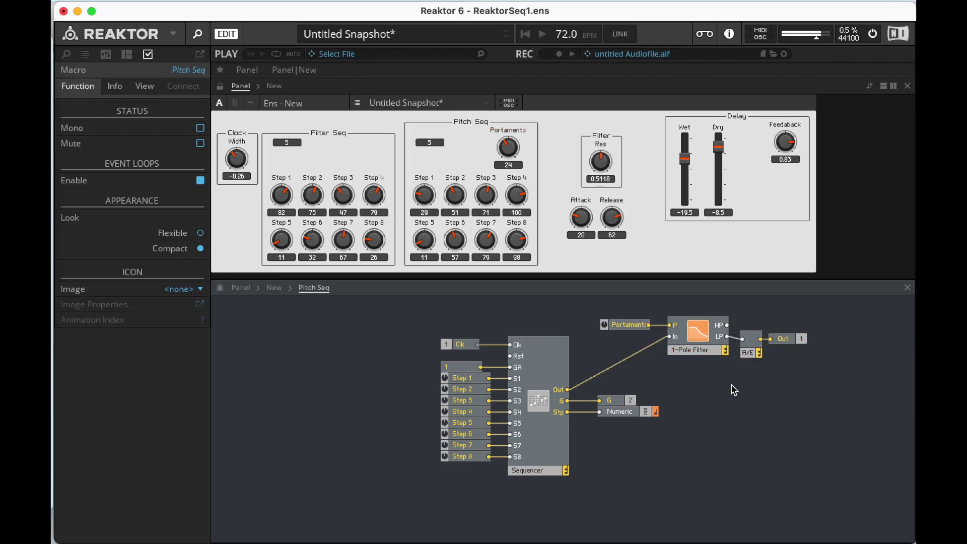
{"action": "type", "text": "si"}
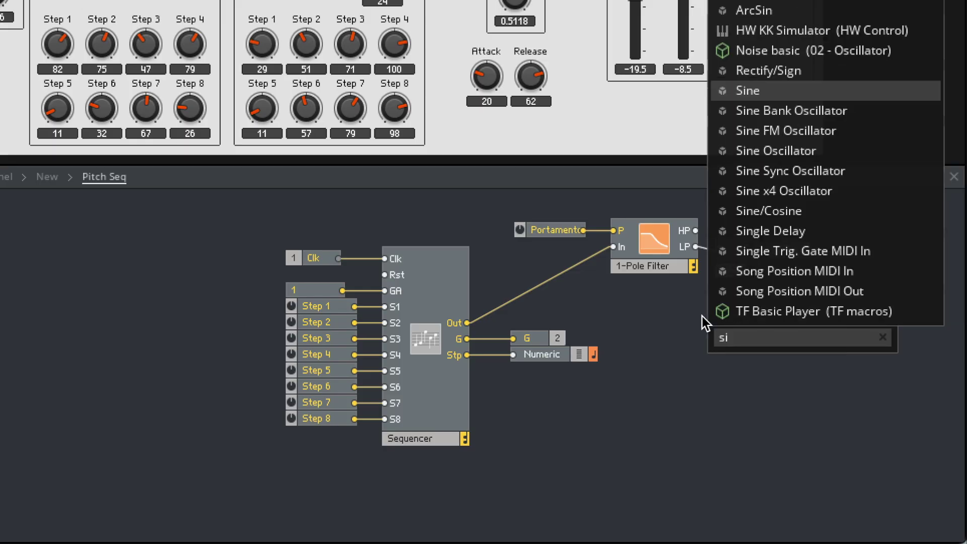
{"action": "key", "text": "BackSpace"}
{"action": "type", "text": "w"}
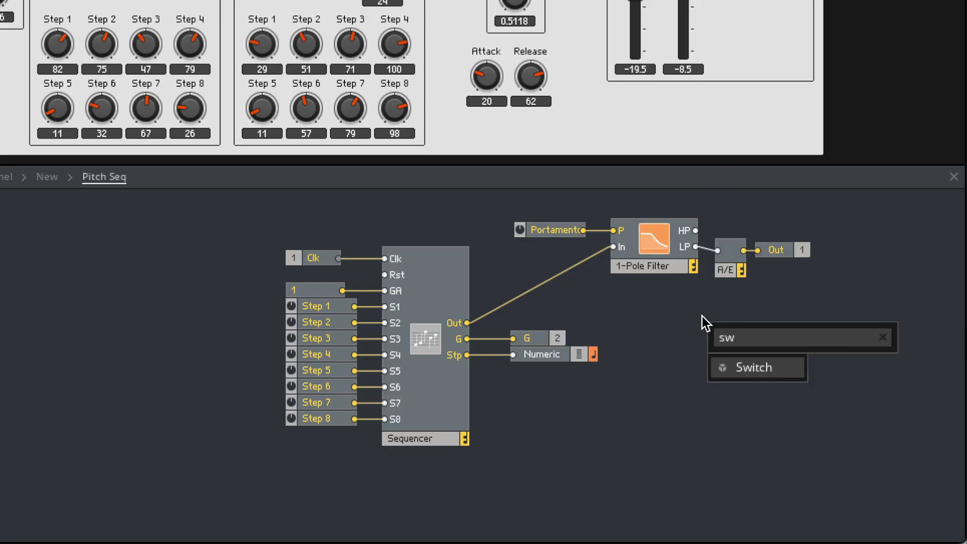
{"action": "key", "text": "Return"}
{"action": "left_click_drag", "start_coordinate": [467, 323], "coordinate": [726, 328]}
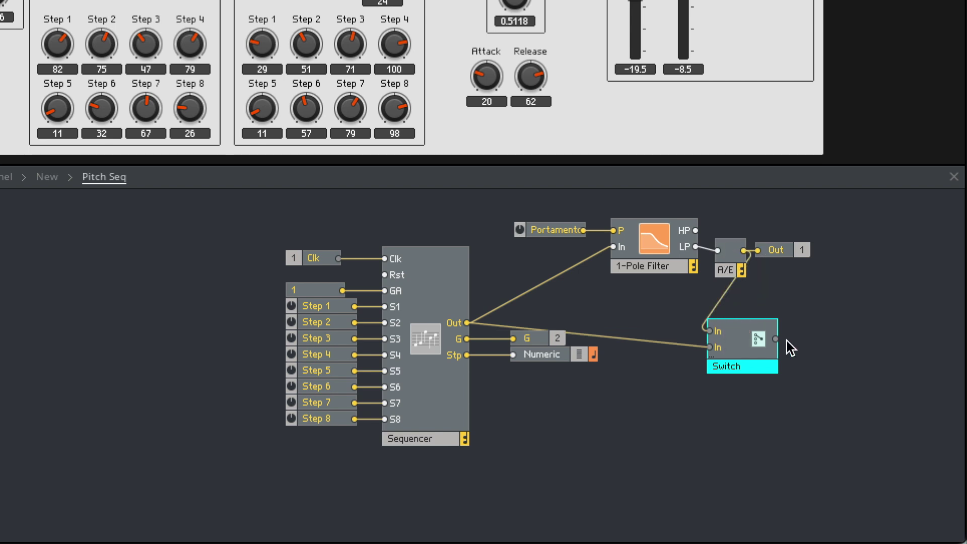
{"action": "left_click_drag", "start_coordinate": [775, 252], "coordinate": [816, 341]}
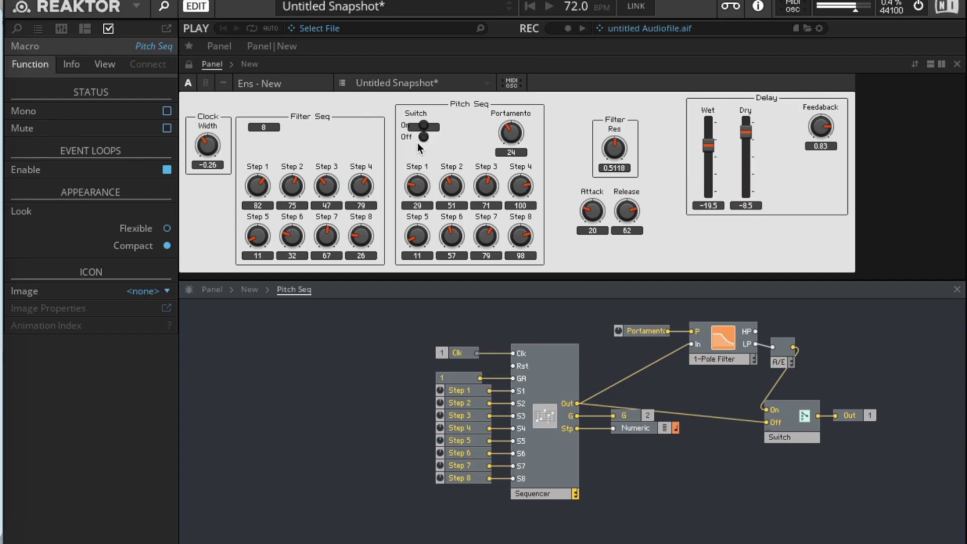
Hide the Switch's label, unlock the panel and move the On/Off switch beside the Portamento knob.
{"action": "left_click", "coordinate": [416, 143]}
{"action": "left_click", "coordinate": [105, 64]}
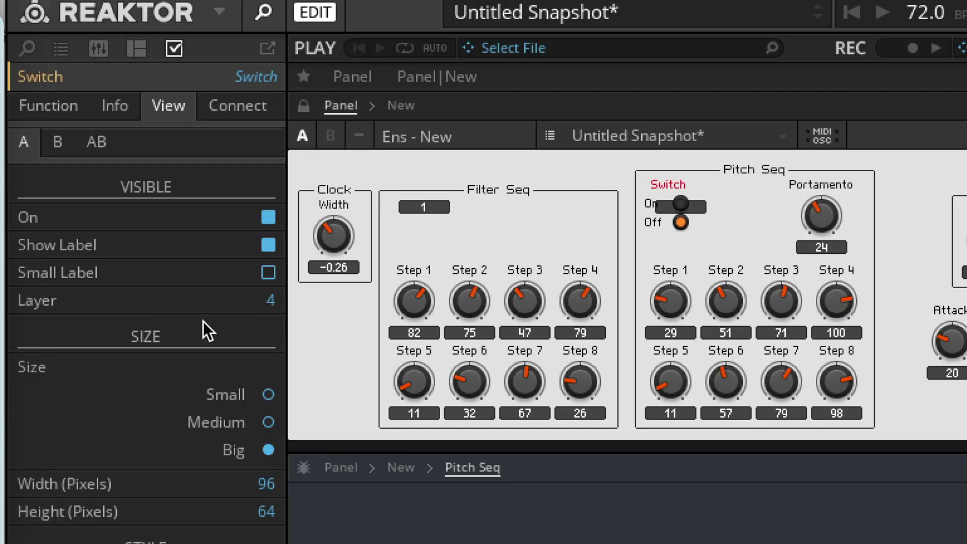
{"action": "left_click", "coordinate": [269, 245]}
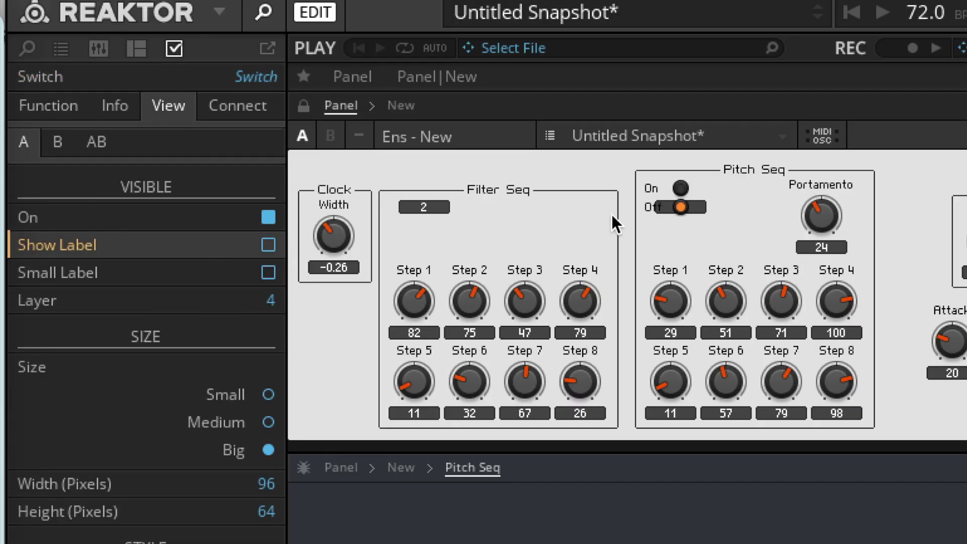
{"action": "left_click", "coordinate": [303, 109]}
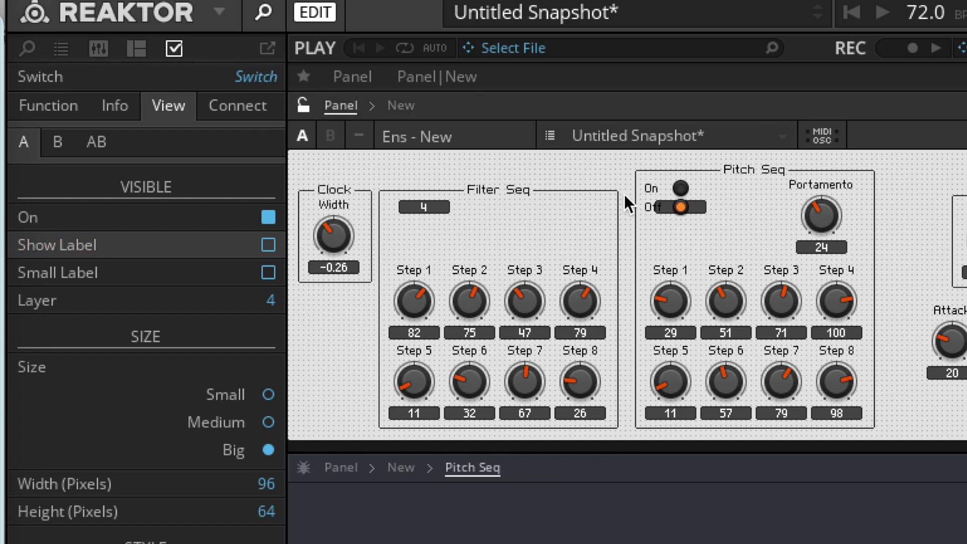
{"action": "left_click_drag", "start_coordinate": [654, 195], "coordinate": [869, 217]}
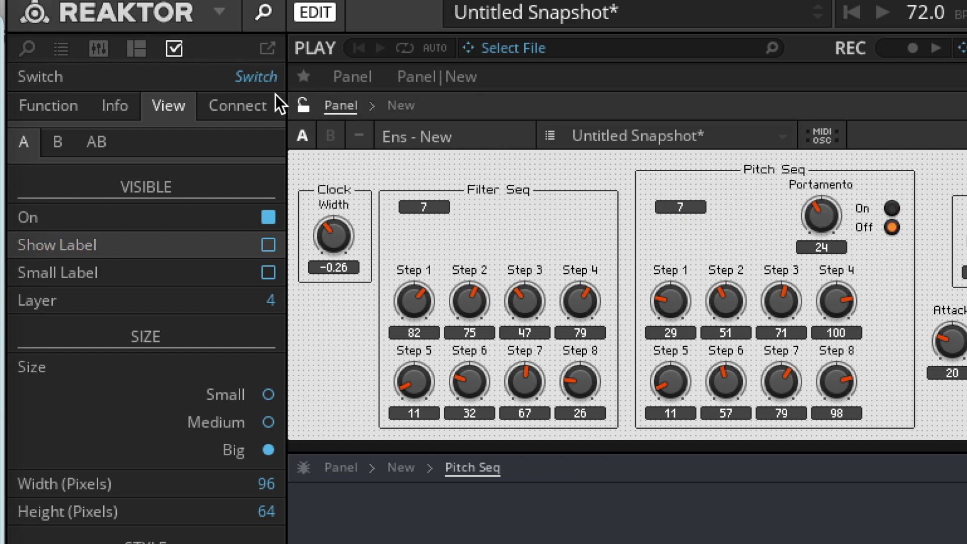
Turn the portamento switch on, set Portamento to 11, and turn the switch back off.
{"action": "left_click", "coordinate": [893, 207]}
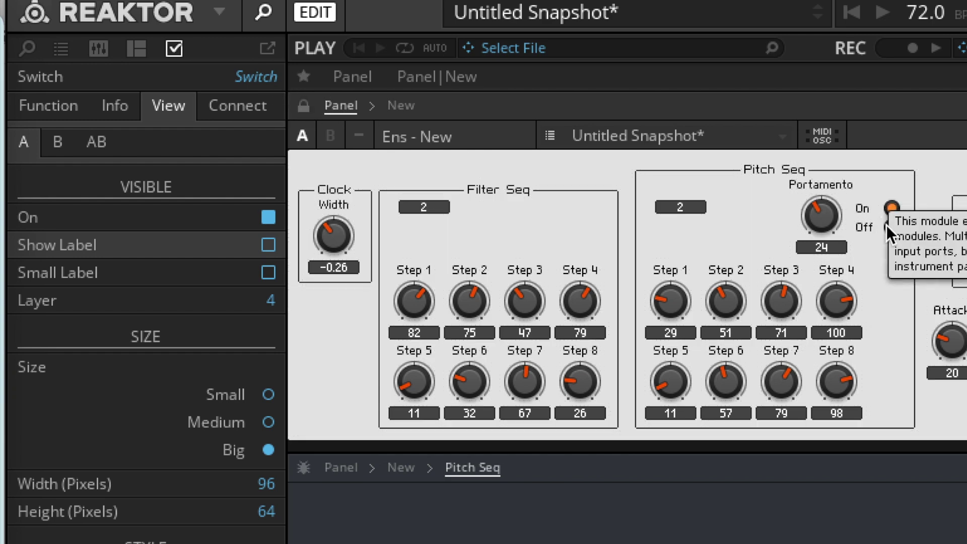
{"action": "left_click_drag", "start_coordinate": [819, 216], "coordinate": [822, 250]}
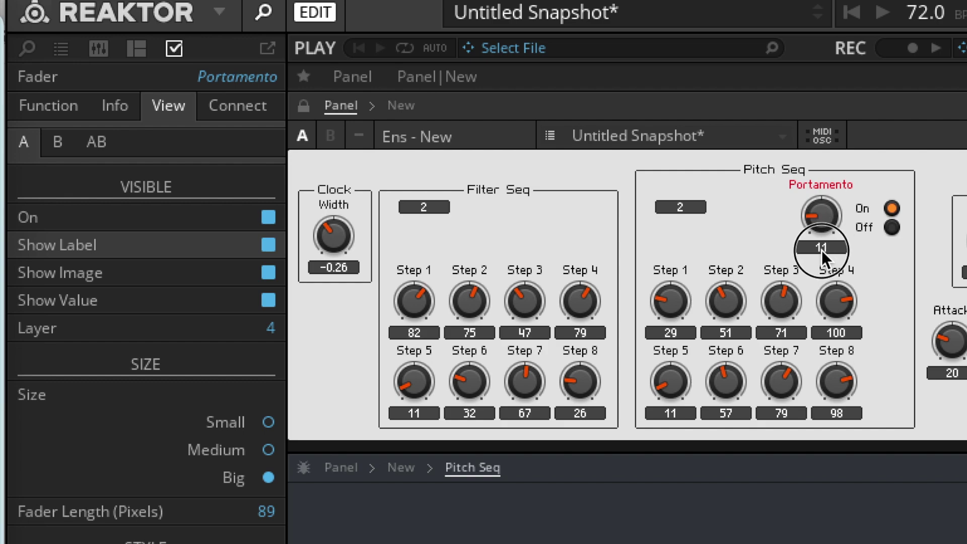
{"action": "left_click", "coordinate": [895, 229]}
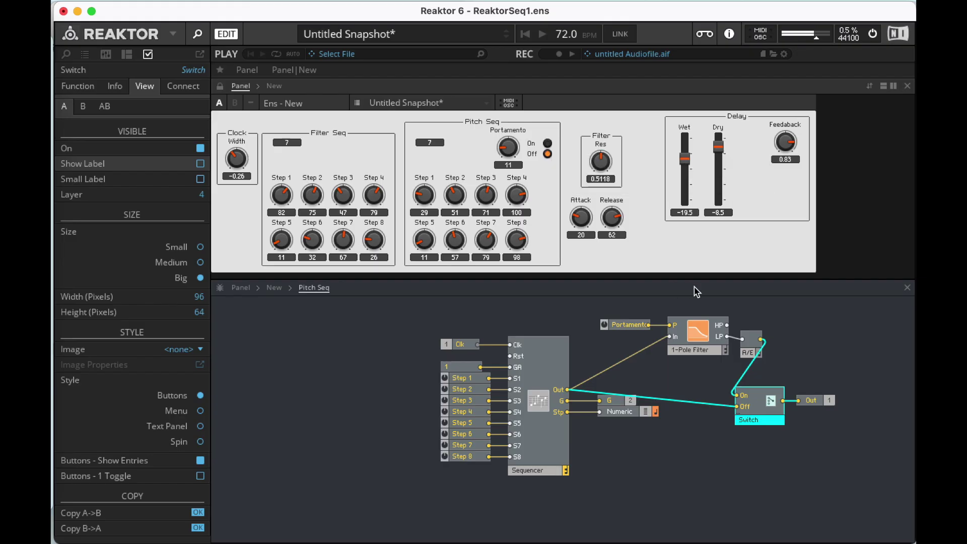
Move the Switch and Out modules up and farther along, just past the A/E converter.
{"action": "left_click", "coordinate": [817, 420]}
{"action": "left_click_drag", "start_coordinate": [759, 397], "coordinate": [800, 368]}
{"action": "left_click", "coordinate": [695, 468]}
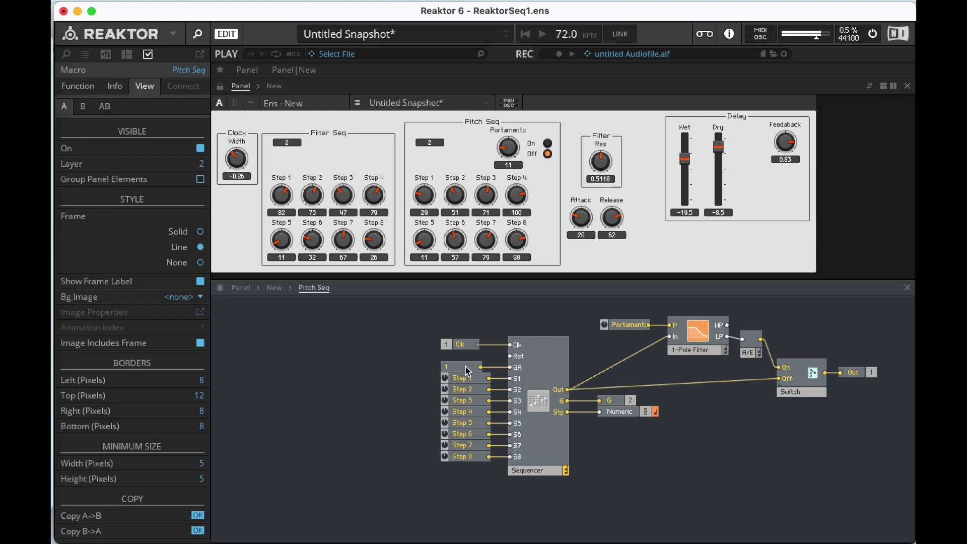
Add a Compare/Equal module below the Switch and wire the Sequencer's Stp output to its A input.
{"action": "double_click", "coordinate": [624, 445]}
{"action": "type", "text": "compa"}
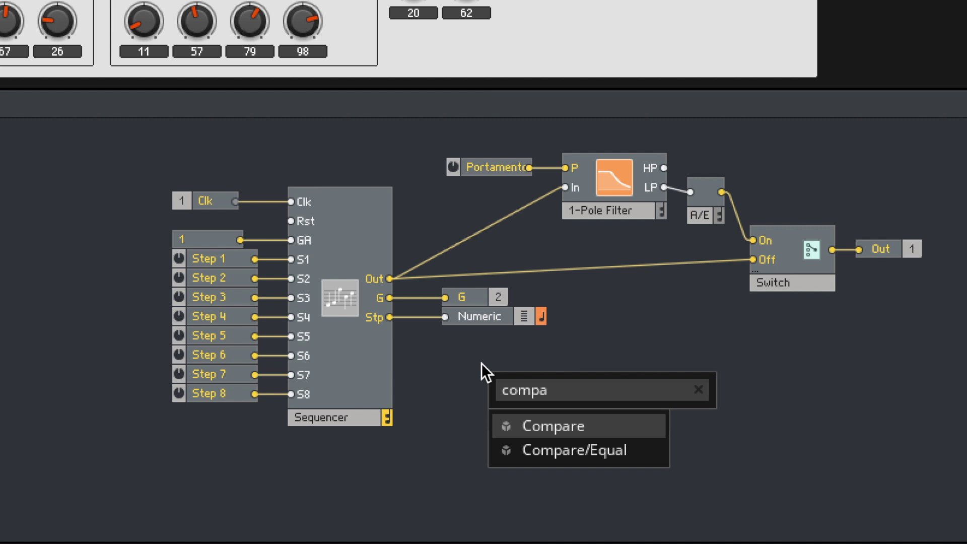
{"action": "key", "text": "Down"}
{"action": "key", "text": "Return"}
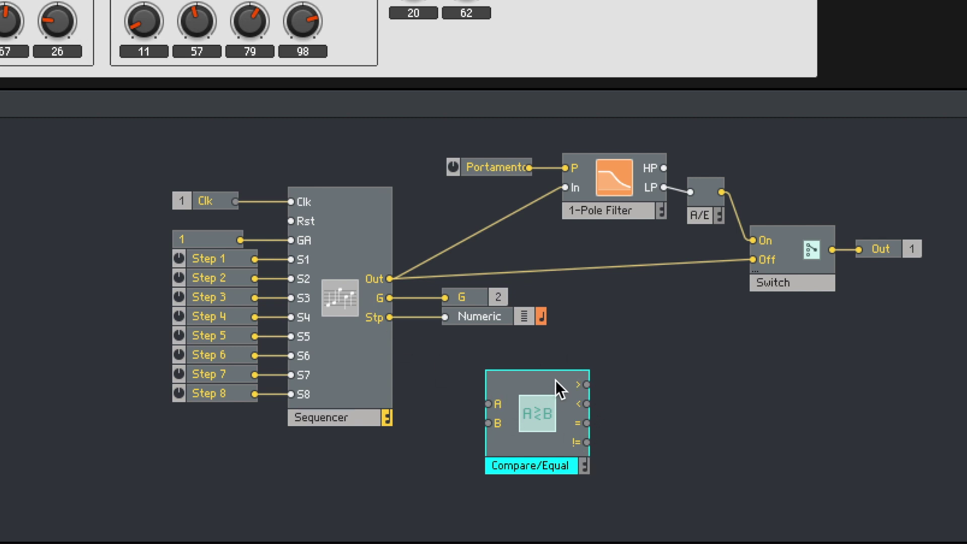
{"action": "left_click_drag", "start_coordinate": [389, 318], "coordinate": [650, 381]}
Create a control on the Compare/Equal module's B input and name it Steps.
{"action": "right_click", "coordinate": [631, 416]}
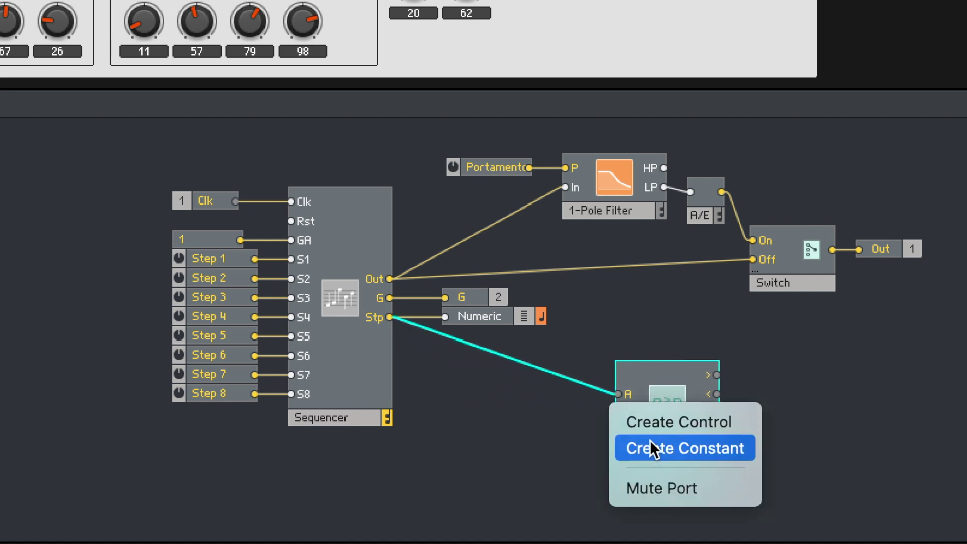
{"action": "left_click", "coordinate": [659, 429]}
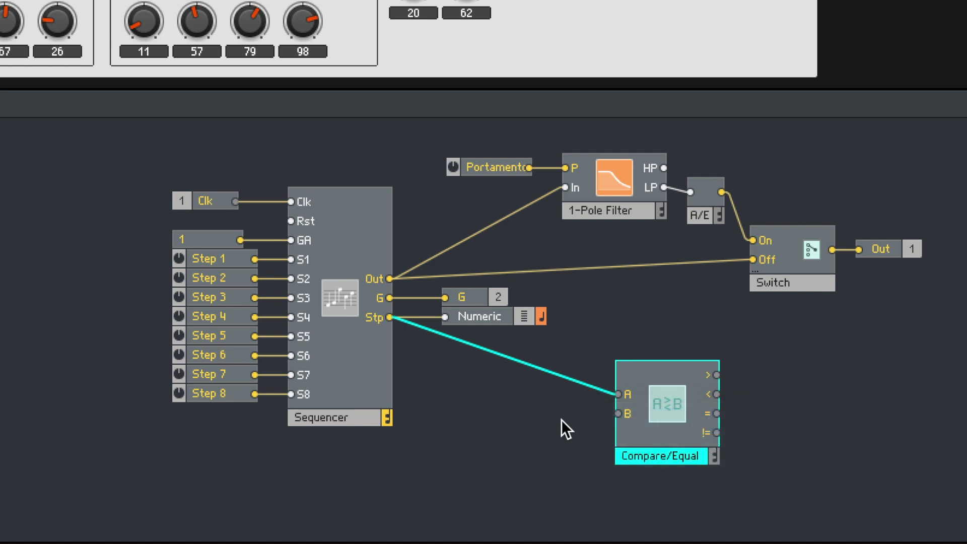
{"action": "type", "text": "S"}
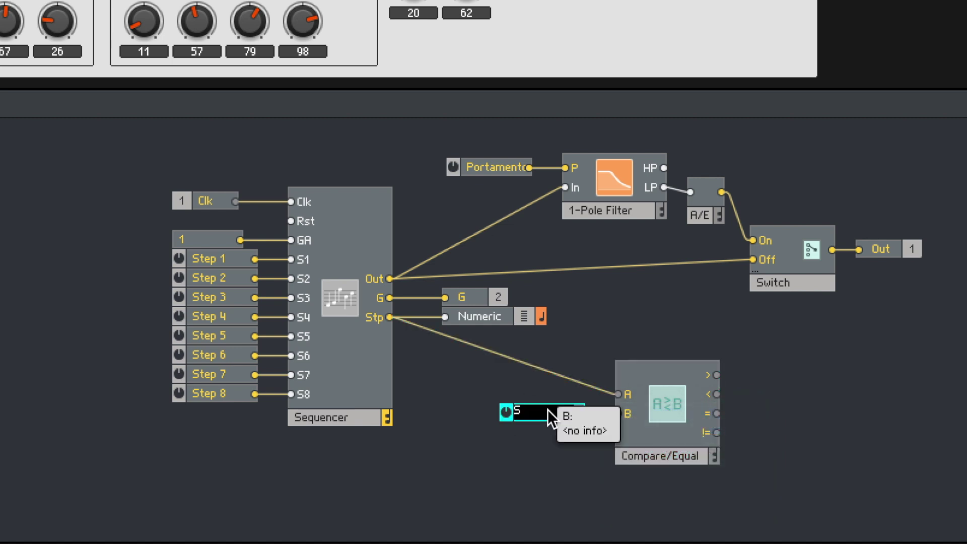
{"action": "type", "text": "teps"}
{"action": "key", "text": "Return"}
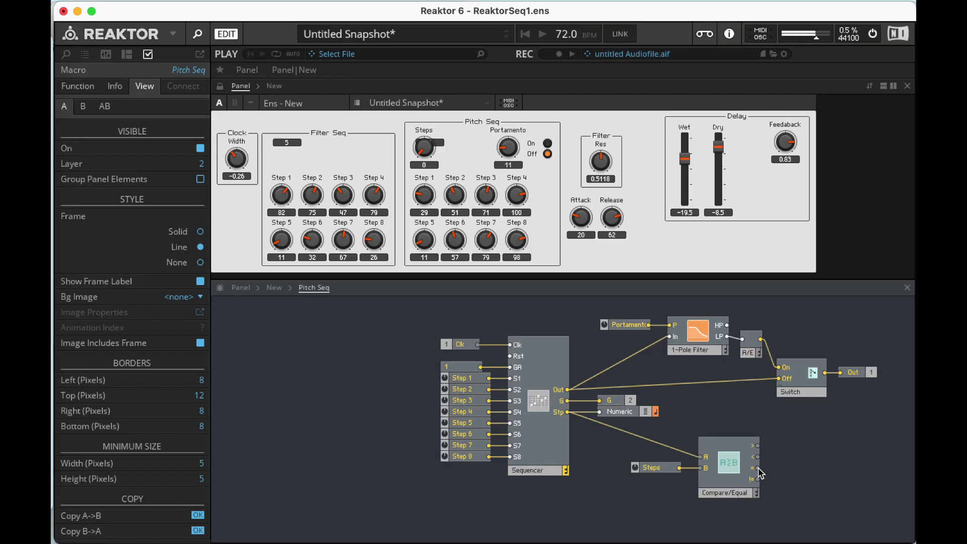
Unlock the panel and move the Steps knob directly above the step number display in the Pitch Seq frame.
{"action": "left_click", "coordinate": [220, 86]}
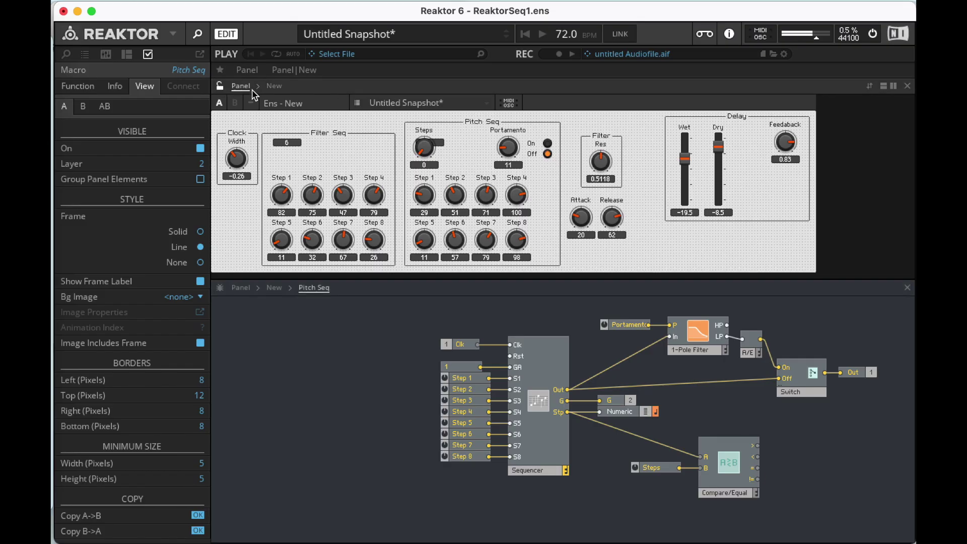
{"action": "left_click_drag", "start_coordinate": [423, 130], "coordinate": [427, 91]}
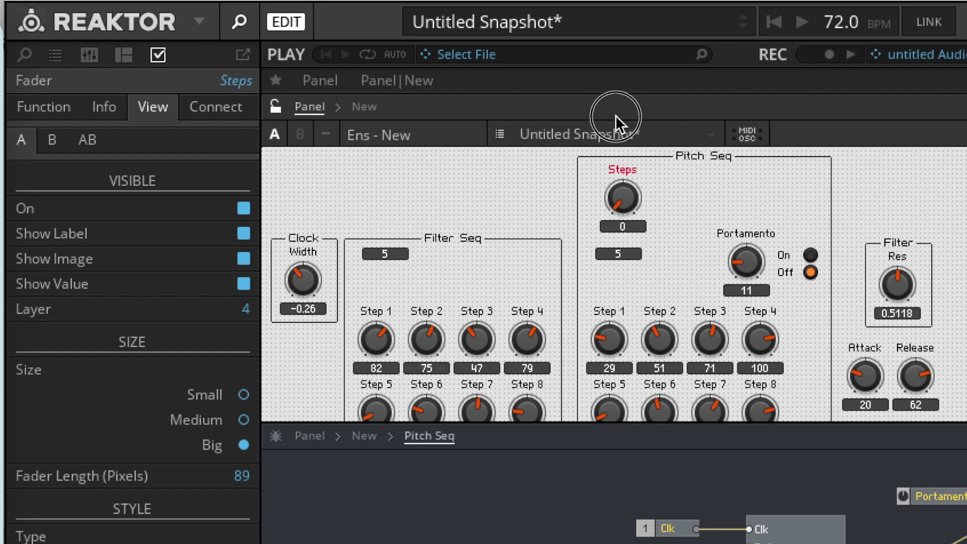
{"action": "left_click_drag", "start_coordinate": [616, 116], "coordinate": [612, 123]}
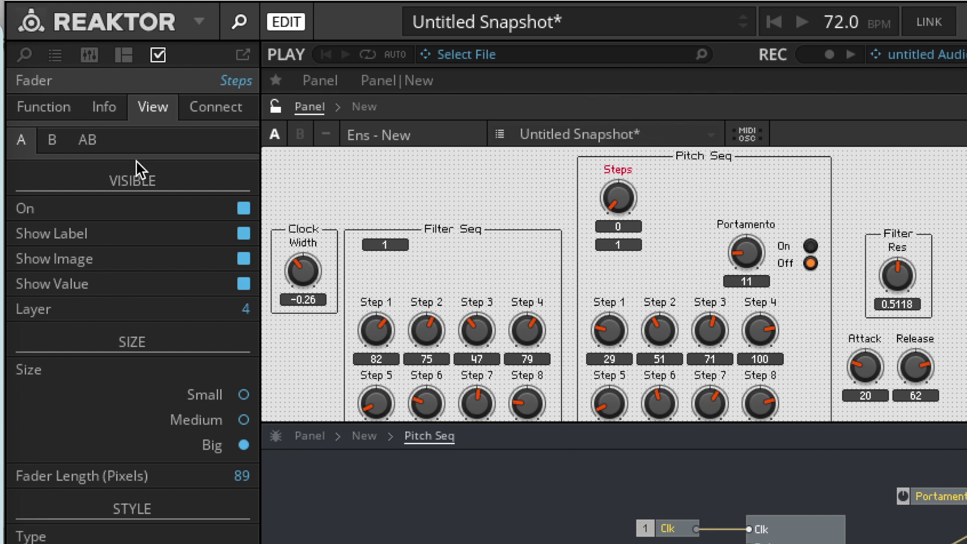
Set the Steps knob's range to a Min of 1 and a Max of 8.
{"action": "left_click", "coordinate": [47, 109]}
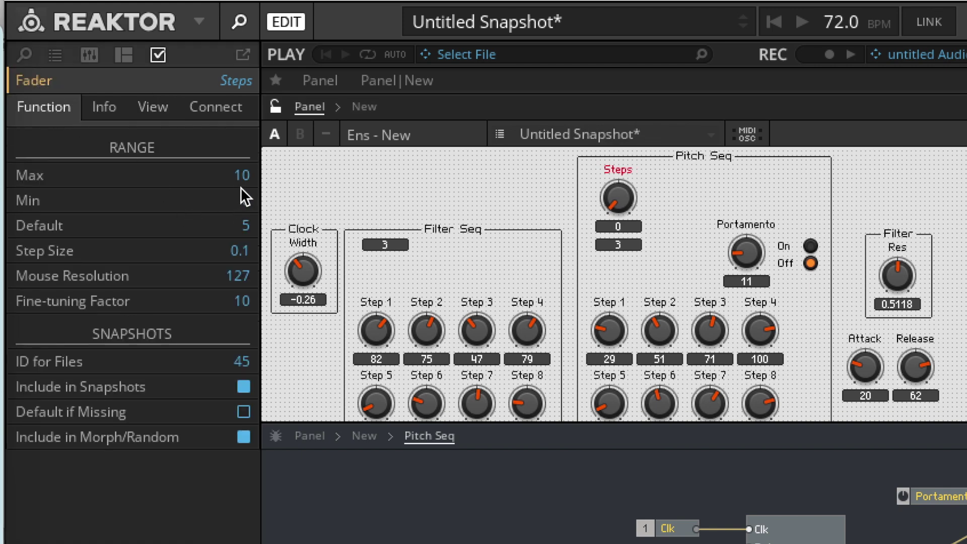
{"action": "left_click", "coordinate": [243, 200]}
{"action": "type", "text": "1"}
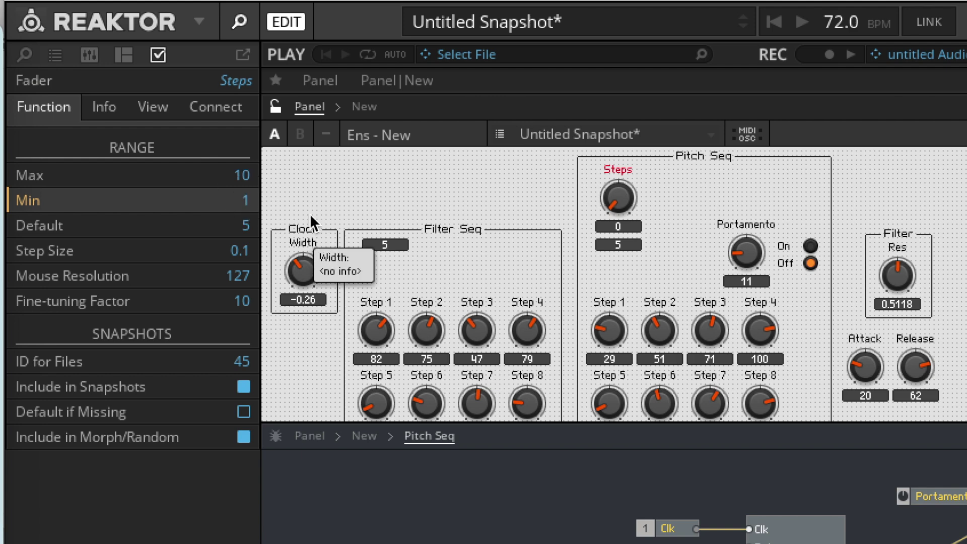
{"action": "left_click", "coordinate": [229, 174]}
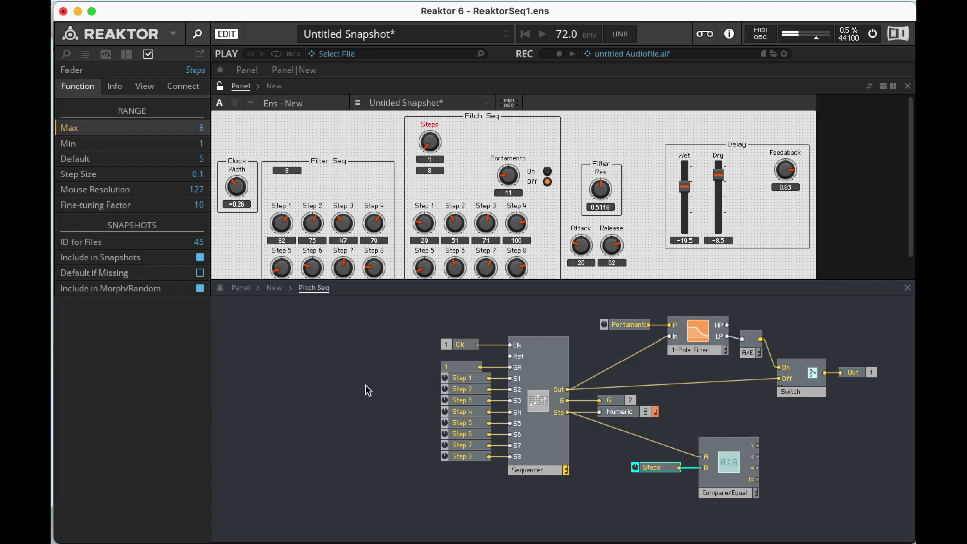
Wire the Compare/Equal module's = output to the Sequencer's Rst input.
{"action": "left_click", "coordinate": [367, 391]}
{"action": "left_click_drag", "start_coordinate": [755, 472], "coordinate": [516, 354]}
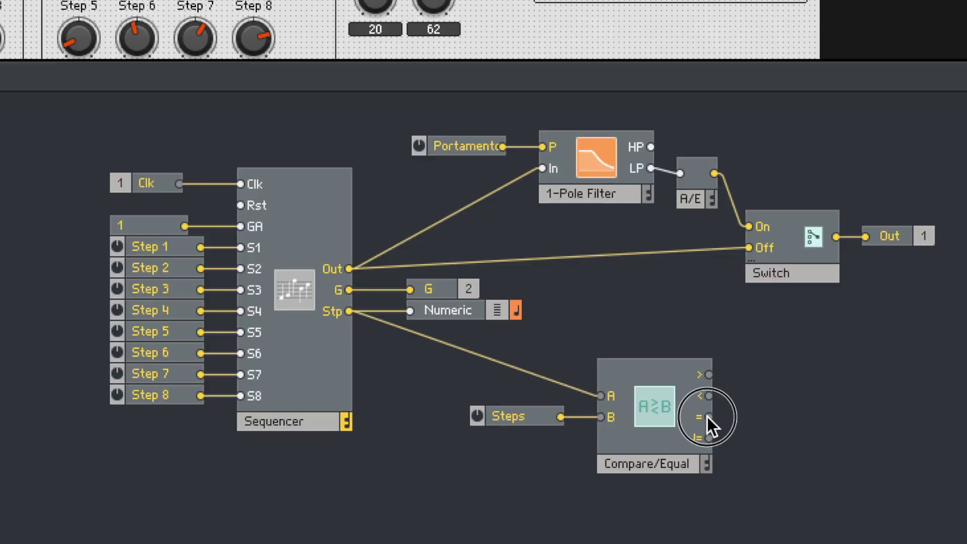
{"action": "left_click_drag", "start_coordinate": [253, 204], "coordinate": [255, 204]}
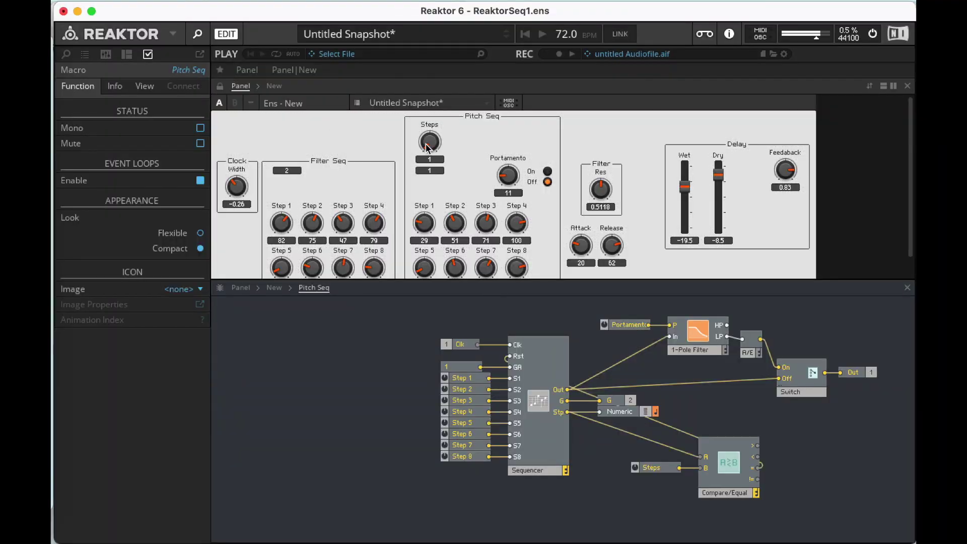
Set the Steps knob's step size to 1 so it only takes whole numbers.
{"action": "left_click", "coordinate": [436, 142]}
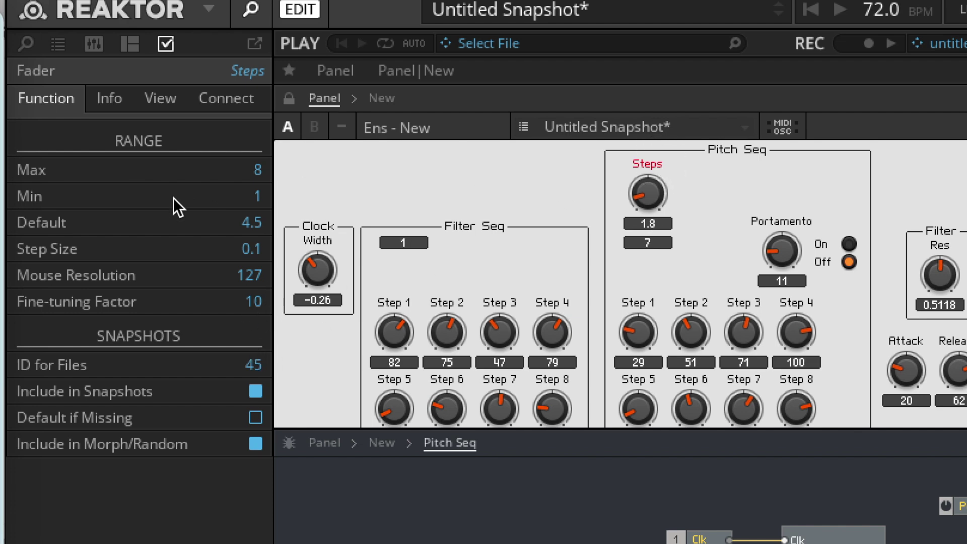
{"action": "left_click", "coordinate": [254, 246]}
{"action": "double_click", "coordinate": [254, 246]}
{"action": "type", "text": "1"}
{"action": "key", "text": "Return"}
{"action": "key", "text": "Return"}
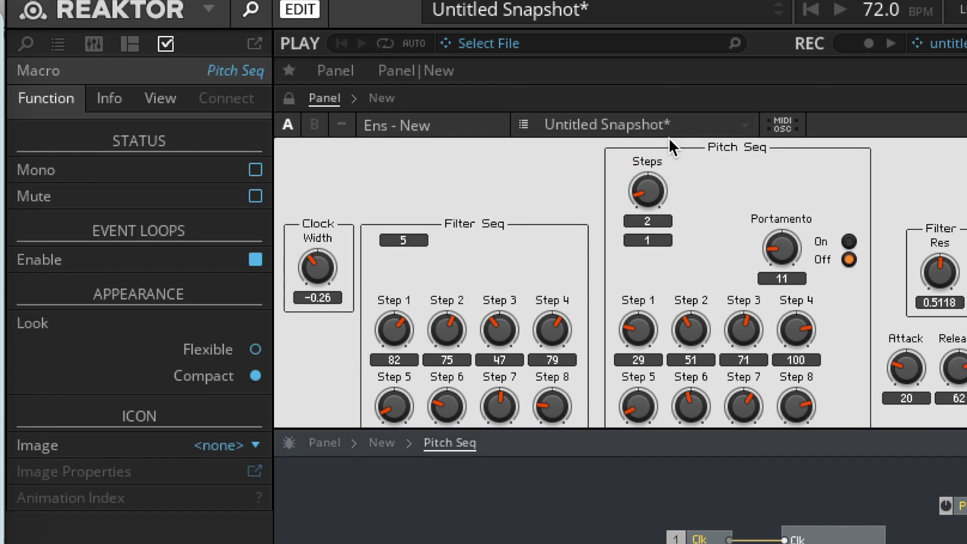
Test the pitch sequence length by turning its Steps knob to 3 and up to 5, and highlight the Compare/Equal wiring.
{"action": "left_click_drag", "start_coordinate": [652, 183], "coordinate": [655, 167]}
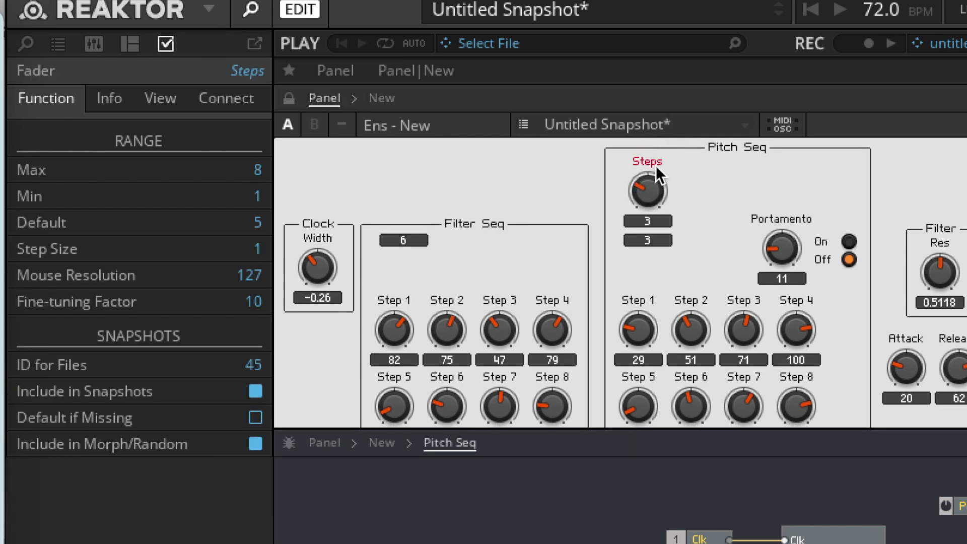
{"action": "left_click", "coordinate": [731, 542]}
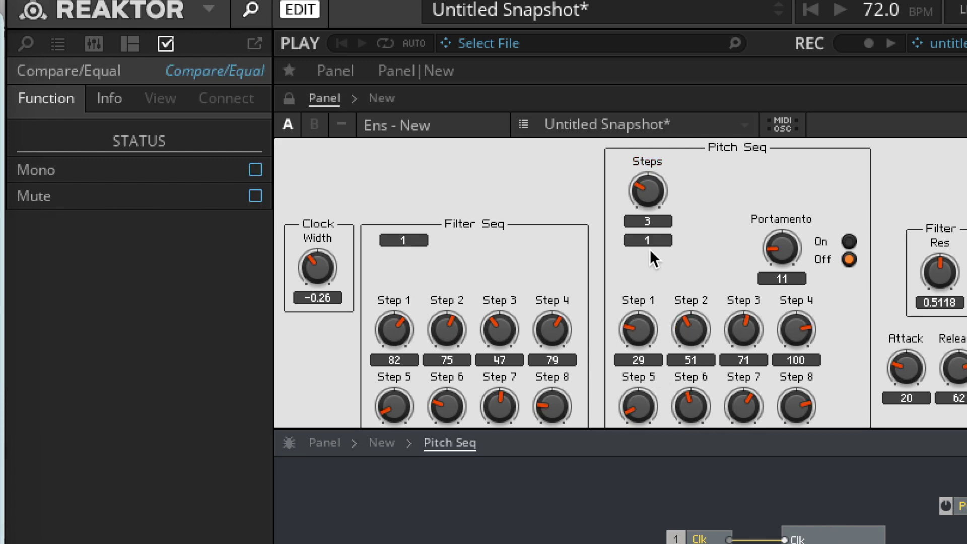
{"action": "left_click", "coordinate": [641, 189]}
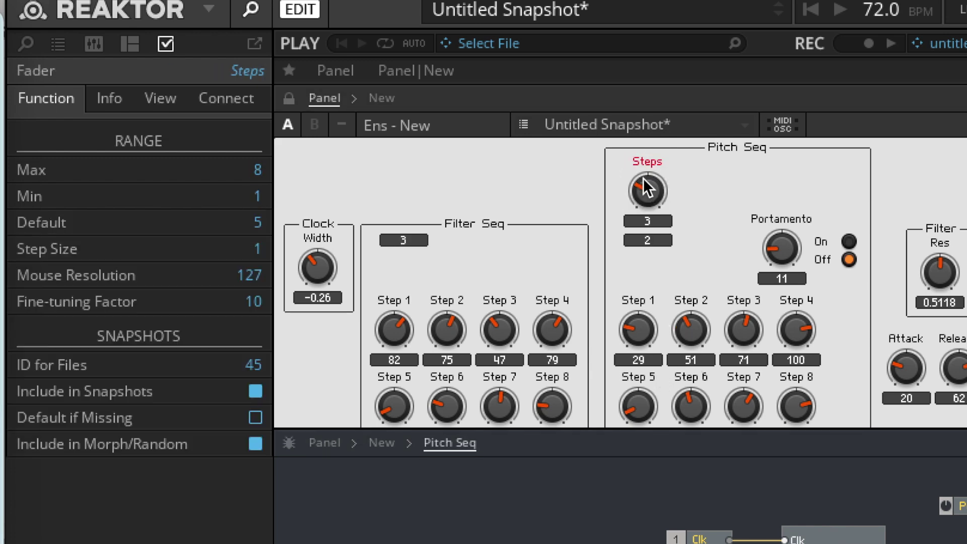
{"action": "left_click_drag", "start_coordinate": [642, 189], "coordinate": [648, 173]}
{"action": "left_click_drag", "start_coordinate": [647, 189], "coordinate": [648, 177]}
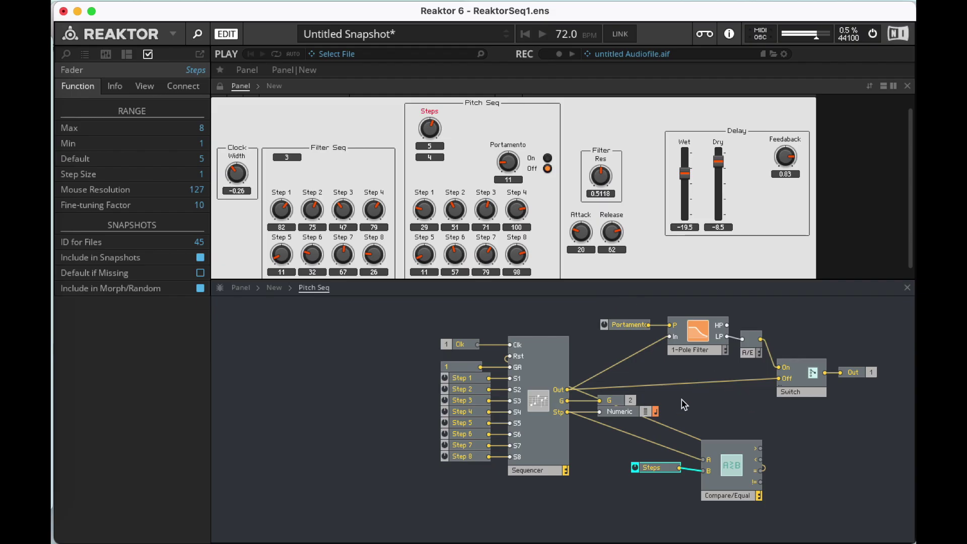
{"action": "left_click", "coordinate": [726, 496]}
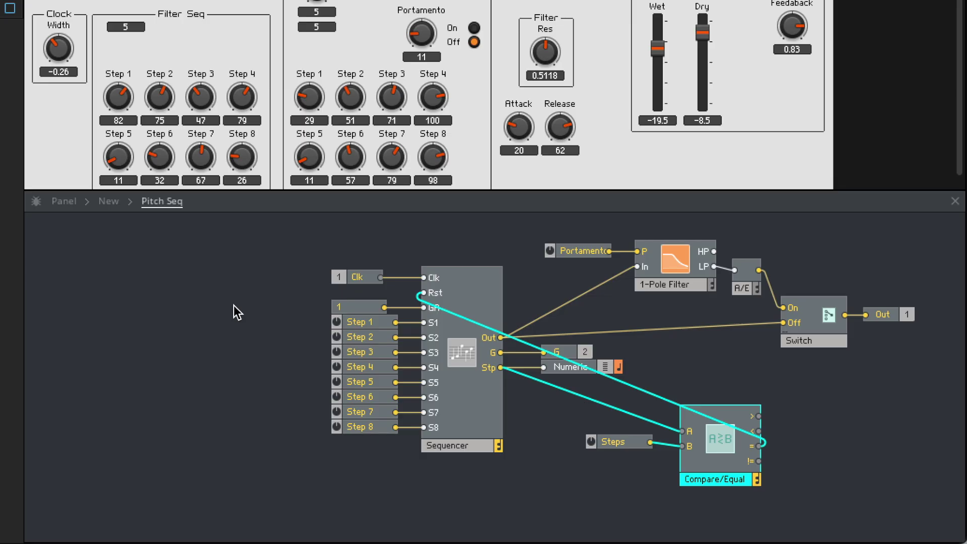
Leave the Pitch Seq structure, delete the Filter Seq macro and place a duplicate of Pitch Seq below the envelope controls.
{"action": "double_click", "coordinate": [368, 366]}
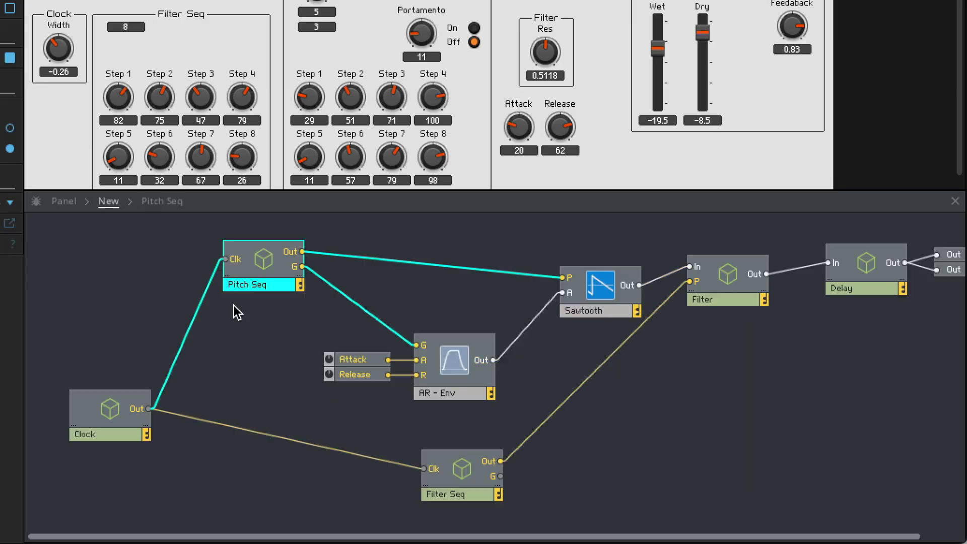
{"action": "left_click", "coordinate": [466, 472]}
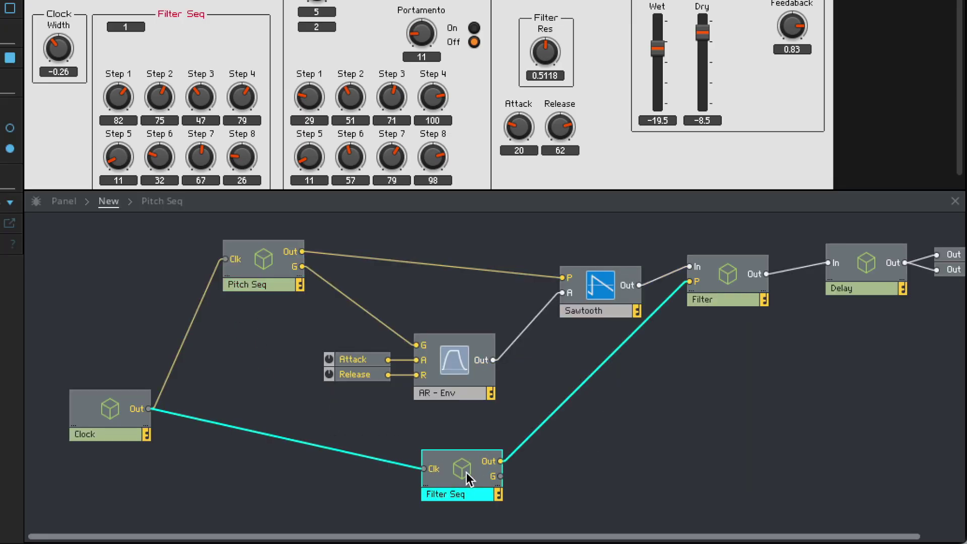
{"action": "key", "text": "Delete"}
{"action": "left_click", "coordinate": [264, 284]}
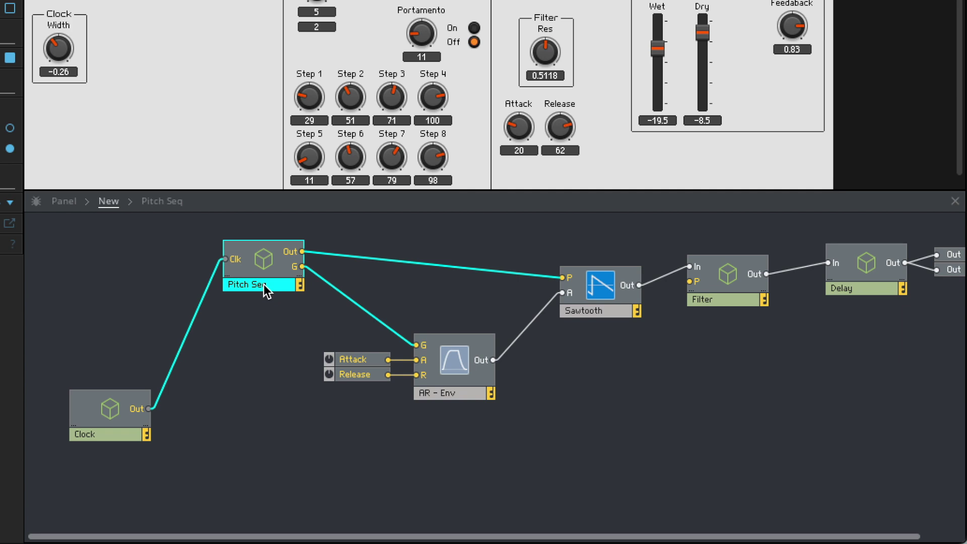
{"action": "key", "text": "ctrl+d"}
{"action": "left_click_drag", "start_coordinate": [265, 286], "coordinate": [353, 483]}
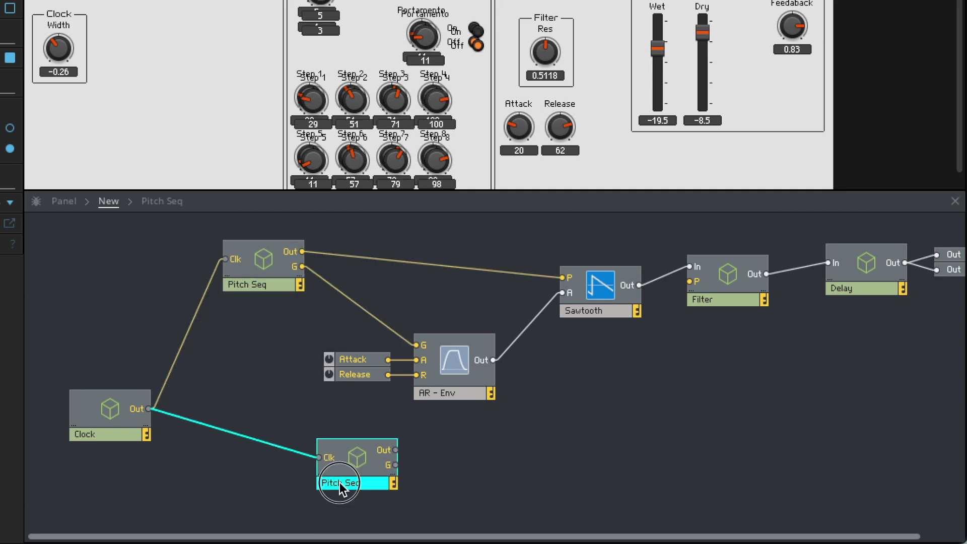
Rename the duplicated macro Filter Seq and wire its Out to the Filter macro's P input.
{"action": "left_click", "coordinate": [340, 482]}
{"action": "type", "text": "Filter"}
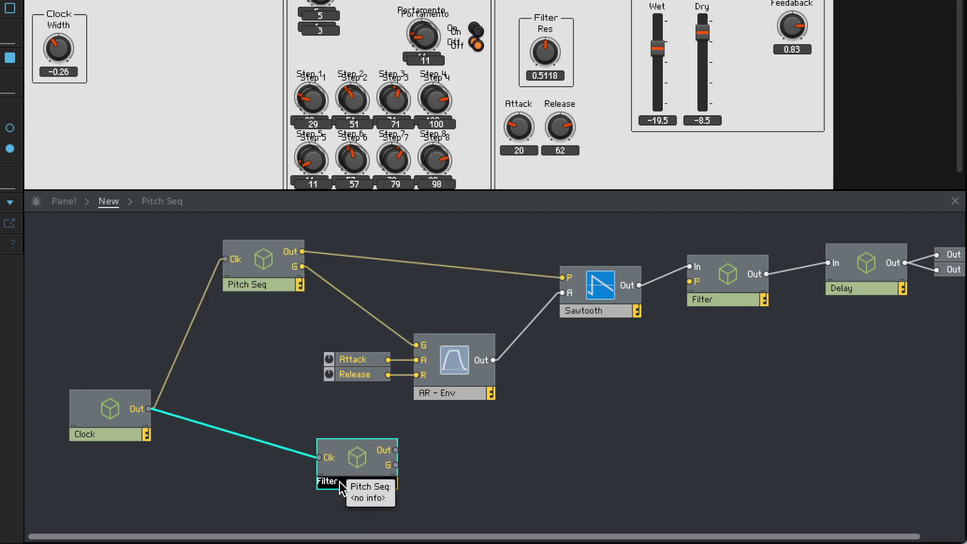
{"action": "type", "text": " Seq"}
{"action": "left_click", "coordinate": [548, 498]}
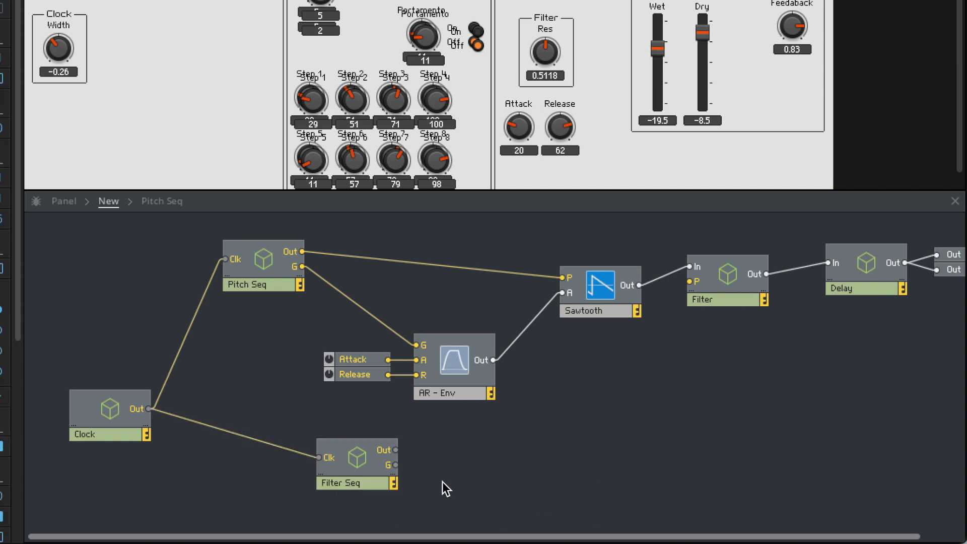
{"action": "left_click_drag", "start_coordinate": [394, 448], "coordinate": [690, 282]}
{"action": "left_click_drag", "start_coordinate": [723, 283], "coordinate": [724, 297]}
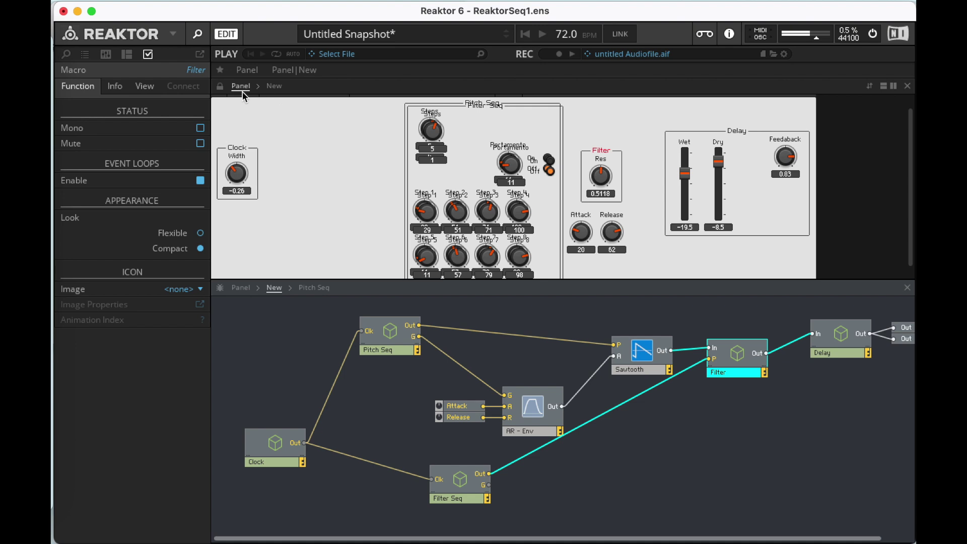
Unlock the panel and separate the overlapping frames, placing Pitch Seq beside Clock and Filter Seq directly beside Pitch Seq.
{"action": "left_click", "coordinate": [220, 86]}
{"action": "left_click_drag", "start_coordinate": [496, 113], "coordinate": [504, 208]}
{"action": "left_click_drag", "start_coordinate": [451, 104], "coordinate": [346, 97]}
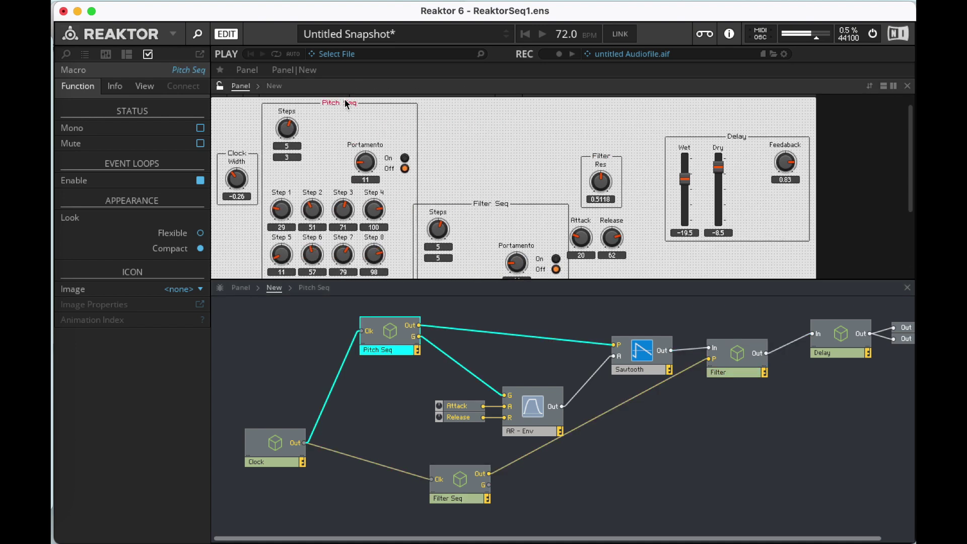
{"action": "left_click_drag", "start_coordinate": [501, 206], "coordinate": [502, 104]}
Move the Filter frame and the Attack and Release knobs clear of the Filter Seq frame, and relock the panel.
{"action": "left_click_drag", "start_coordinate": [609, 158], "coordinate": [629, 152]}
{"action": "left_click_drag", "start_coordinate": [619, 225], "coordinate": [651, 223]}
{"action": "left_click_drag", "start_coordinate": [583, 225], "coordinate": [611, 223]}
{"action": "scroll", "coordinate": [546, 210], "scroll_direction": "down", "scroll_amount": 1}
{"action": "left_click", "coordinate": [220, 86]}
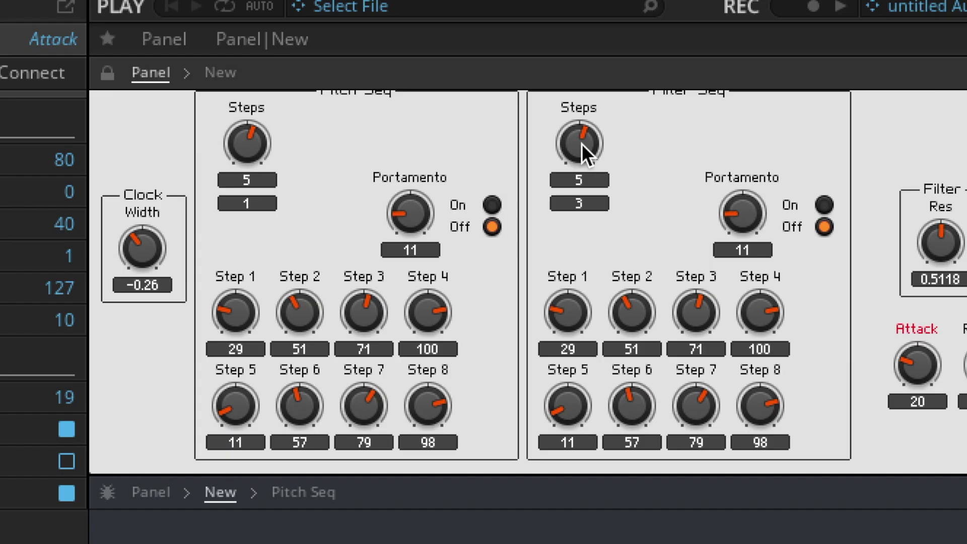
Set Steps to 3 in Filter Seq and to 8 in Pitch Seq.
{"action": "left_click_drag", "start_coordinate": [443, 118], "coordinate": [444, 135]}
{"action": "left_click_drag", "start_coordinate": [574, 181], "coordinate": [575, 199]}
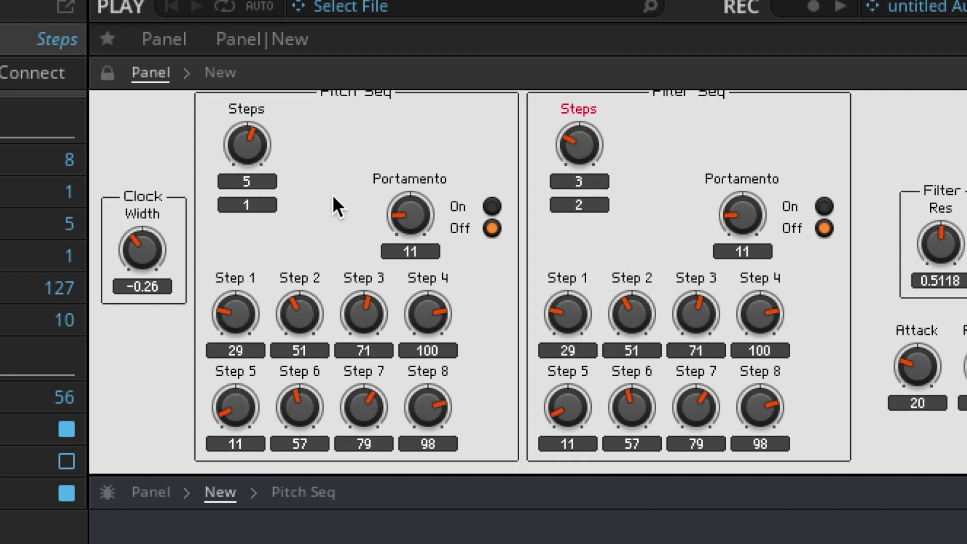
{"action": "left_click_drag", "start_coordinate": [238, 139], "coordinate": [267, 68]}
Set Filter Seq's Step 1 to 33, Step 2 to 127 and Step 3 to 59.
{"action": "left_click_drag", "start_coordinate": [571, 316], "coordinate": [630, 189]}
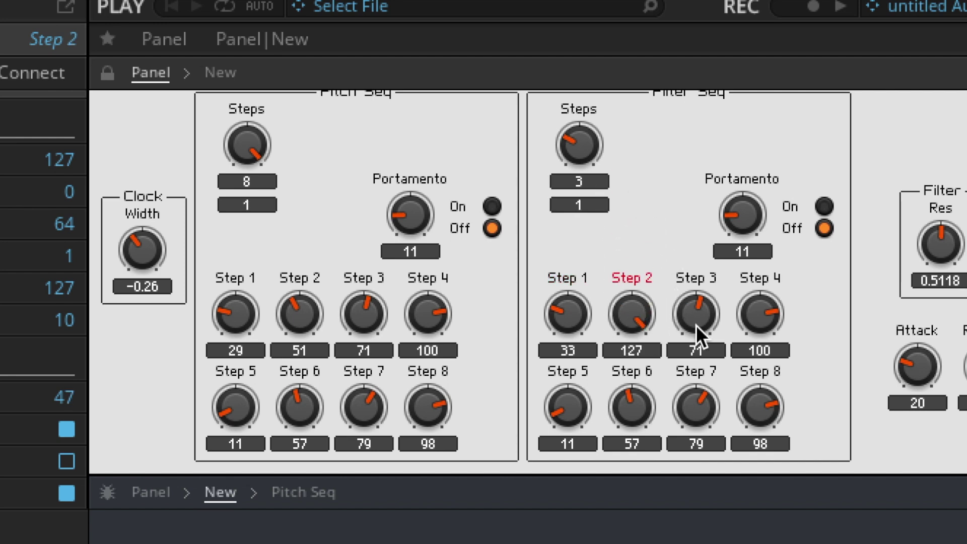
{"action": "left_click_drag", "start_coordinate": [688, 319], "coordinate": [817, 453]}
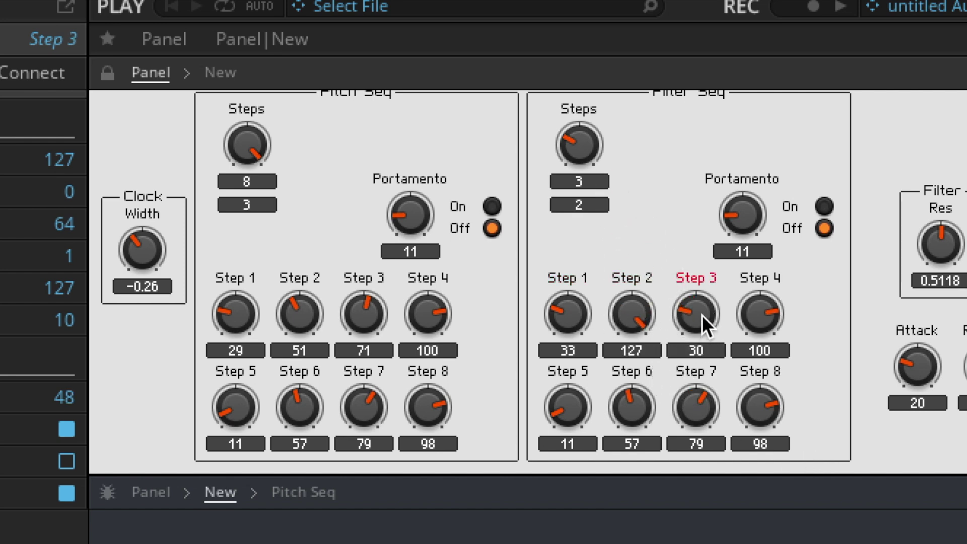
{"action": "left_click_drag", "start_coordinate": [702, 315], "coordinate": [669, 288]}
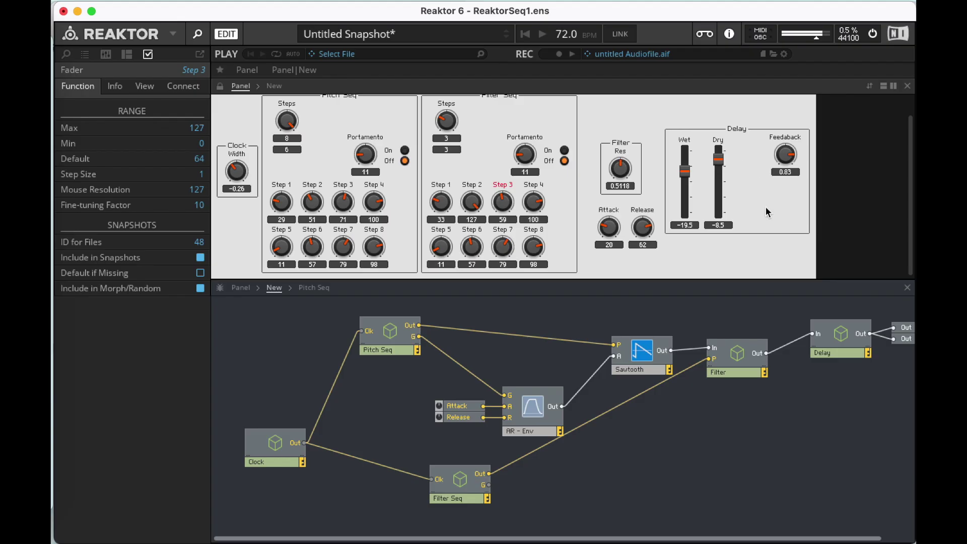
Move the Delay and output modules closer to Filter, and set the filter's Res to 0.748 and Filter Seq's Step 2 to 90.
{"action": "left_click_drag", "start_coordinate": [898, 385], "coordinate": [818, 342]}
{"action": "left_click_drag", "start_coordinate": [629, 169], "coordinate": [632, 160]}
{"action": "left_click_drag", "start_coordinate": [472, 202], "coordinate": [473, 219]}
Switch Portamento on in both sequencers, with an amount of 3 in Filter Seq and 7 in Pitch Seq.
{"action": "left_click", "coordinate": [564, 151]}
{"action": "left_click", "coordinate": [405, 151]}
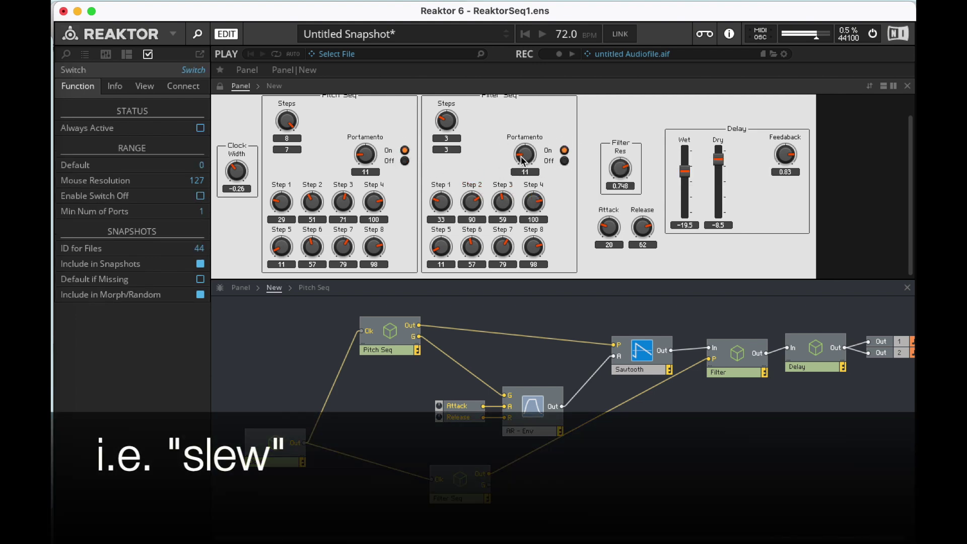
{"action": "left_click_drag", "start_coordinate": [525, 155], "coordinate": [525, 166]}
{"action": "left_click_drag", "start_coordinate": [353, 156], "coordinate": [354, 162]}
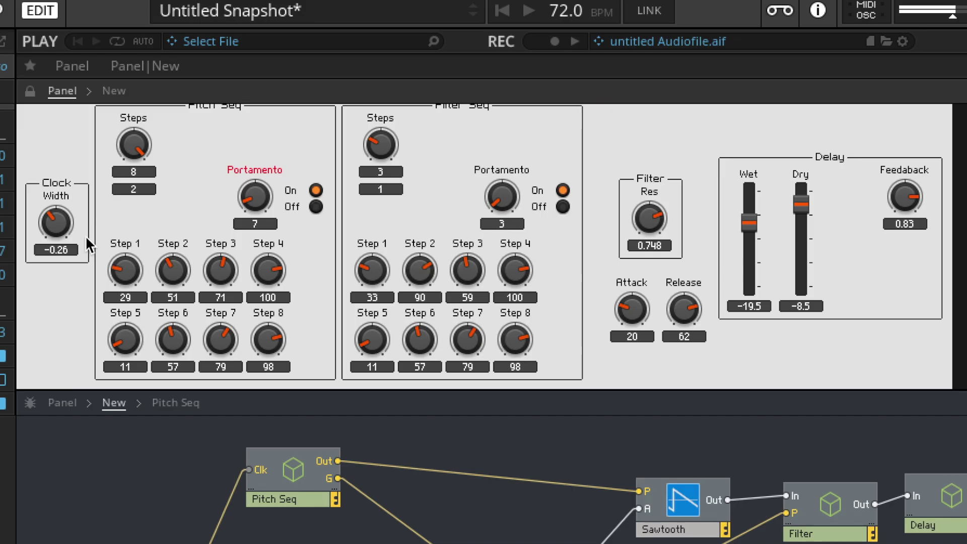
Shorten the envelope to Attack 6 and Release 11, and set the clock's Width to -0.18.
{"action": "left_click_drag", "start_coordinate": [59, 223], "coordinate": [69, 156]}
{"action": "left_click_drag", "start_coordinate": [687, 302], "coordinate": [686, 412]}
{"action": "left_click_drag", "start_coordinate": [621, 310], "coordinate": [621, 335]}
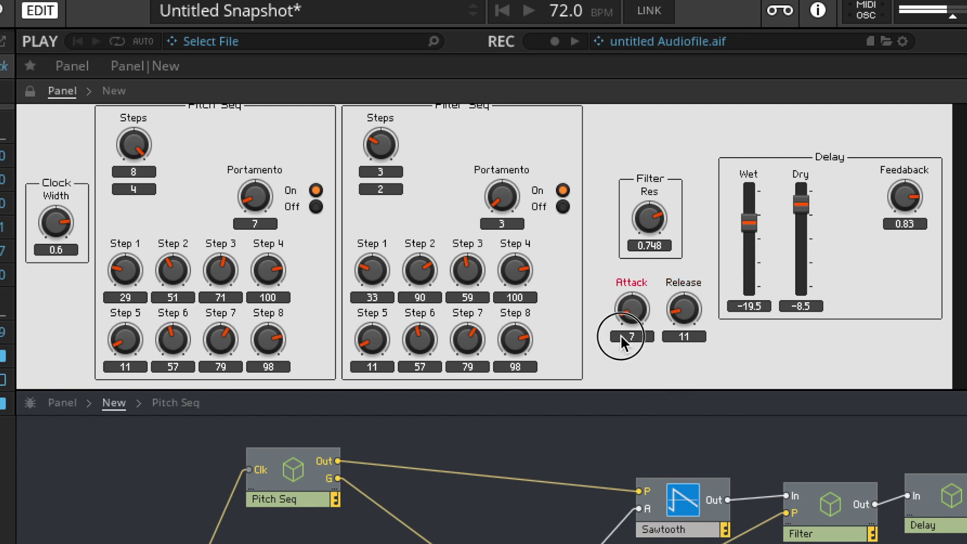
{"action": "mouse_move", "coordinate": [51, 275]}
{"action": "left_mouse_down"}
{"action": "mouse_move", "coordinate": [53, 301]}
{"action": "mouse_move", "coordinate": [68, 273]}
{"action": "left_mouse_up"}
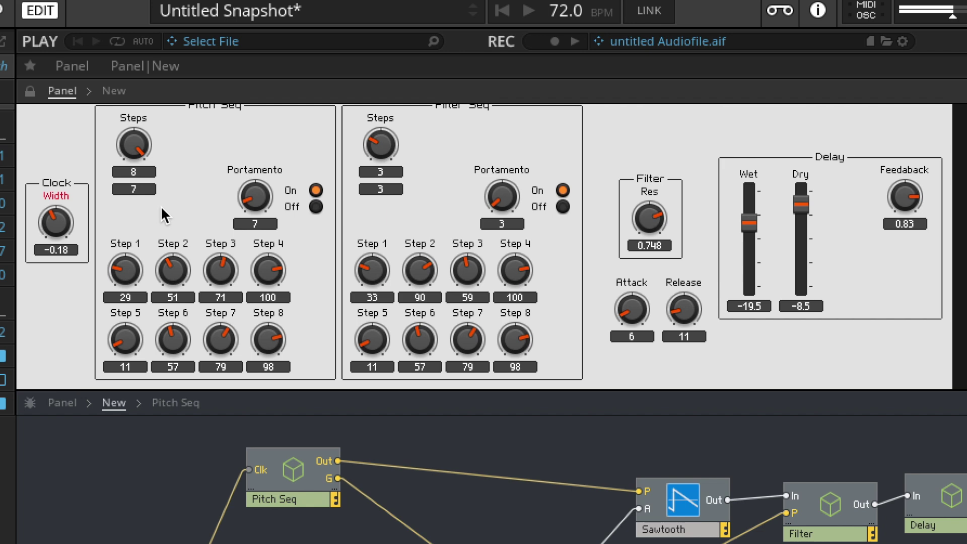
Set Pitch Seq's Steps to 7 and its Steps 1, 2, 3, 5, 6 and 7 to 41, 65, 84, 26, 73 and 59.
{"action": "left_click_drag", "start_coordinate": [136, 133], "coordinate": [135, 165]}
{"action": "left_click_drag", "start_coordinate": [223, 339], "coordinate": [123, 322]}
{"action": "left_click_drag", "start_coordinate": [182, 267], "coordinate": [135, 251]}
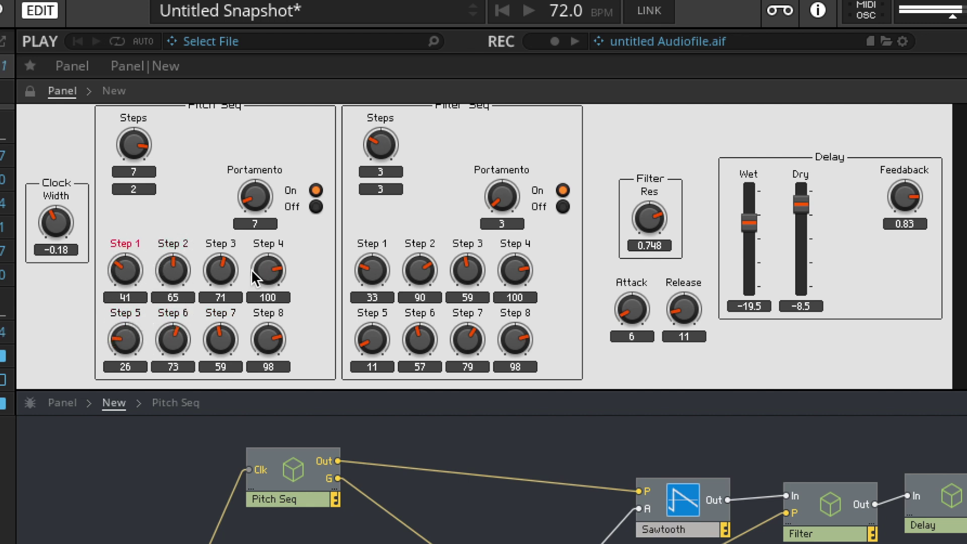
{"action": "left_click_drag", "start_coordinate": [238, 260], "coordinate": [239, 251]}
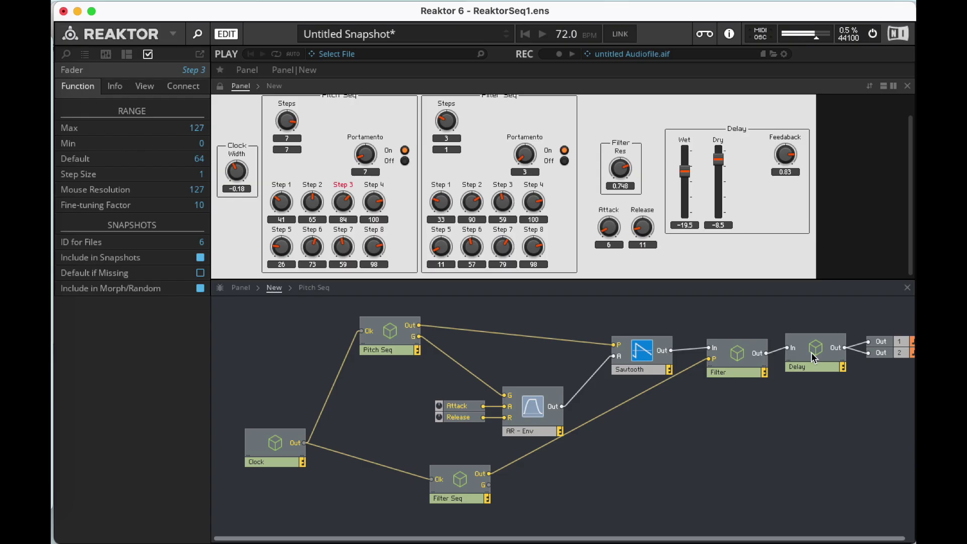
Open the Delay macro, make room beside the divider, add a Multiply module and feed Tempo Info into its first input.
{"action": "double_click", "coordinate": [818, 353]}
{"action": "left_click_drag", "start_coordinate": [393, 411], "coordinate": [305, 349]}
{"action": "left_click_drag", "start_coordinate": [379, 386], "coordinate": [258, 340]}
{"action": "left_click", "coordinate": [319, 354]}
{"action": "double_click", "coordinate": [288, 384]}
{"action": "type", "text": "mul"}
{"action": "left_click", "coordinate": [429, 247]}
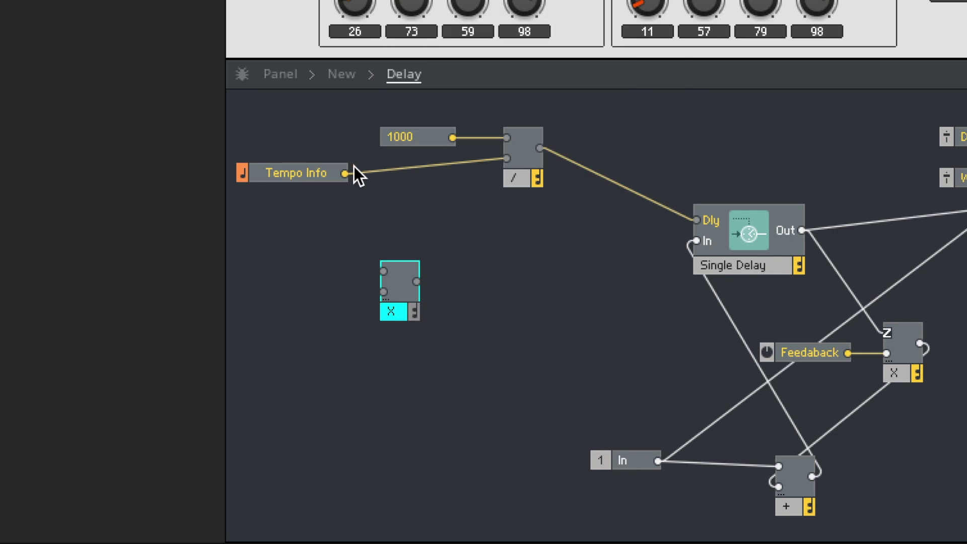
{"action": "left_click_drag", "start_coordinate": [424, 265], "coordinate": [384, 271]}
{"action": "left_click", "coordinate": [339, 296]}
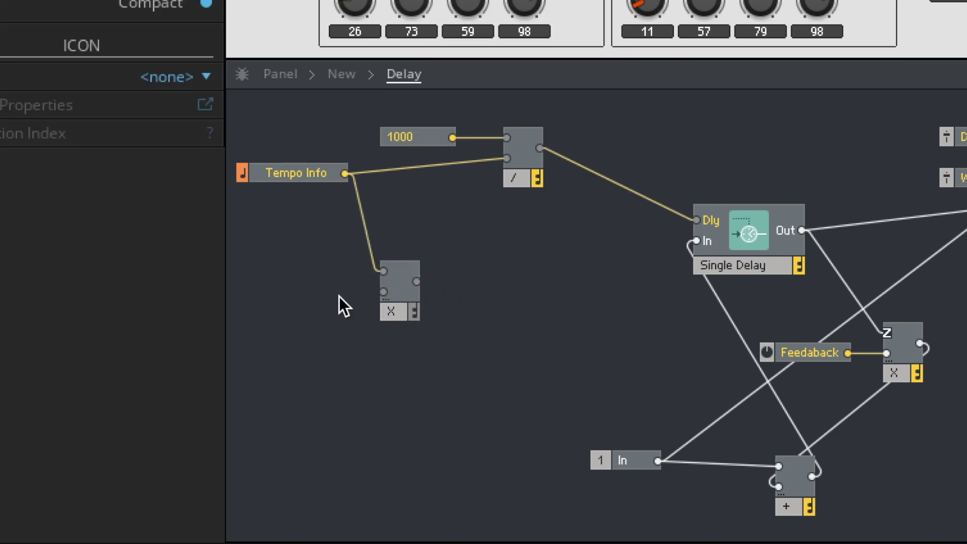
Add a Switch module and place it just before the new multiplier.
{"action": "double_click", "coordinate": [342, 295]}
{"action": "type", "text": "sw"}
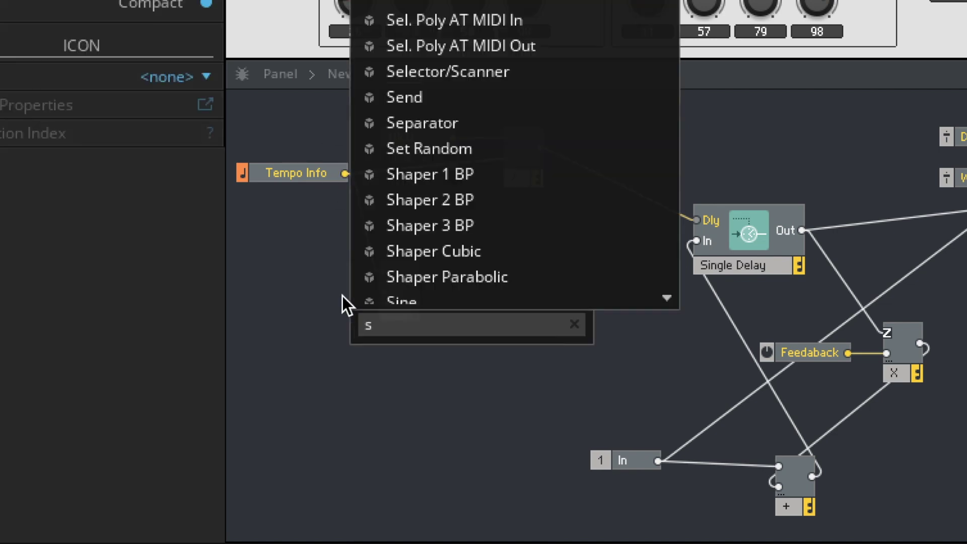
{"action": "key", "text": "Return"}
{"action": "left_click_drag", "start_coordinate": [380, 326], "coordinate": [311, 323]}
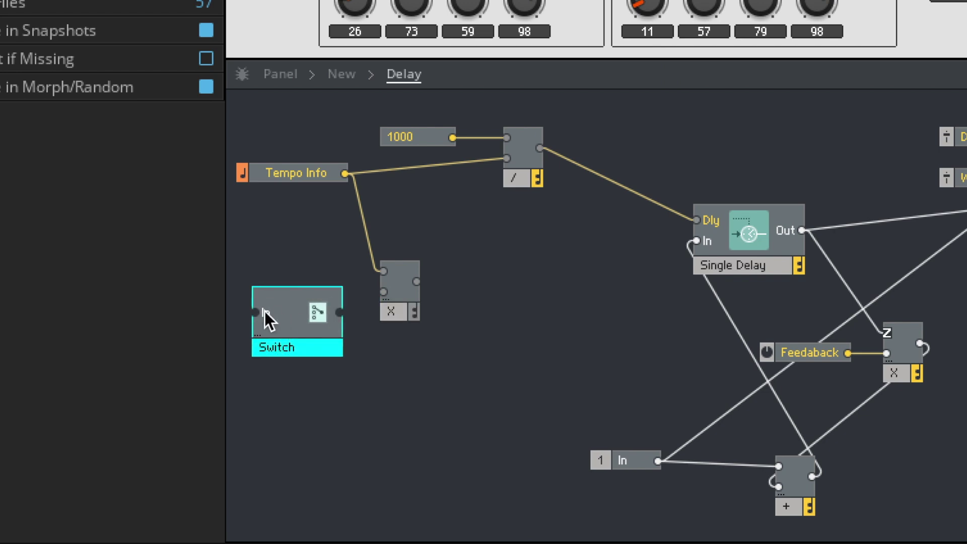
Create a constant on the Switch's input and wire the Switch through the multiplier into the divider's lower input.
{"action": "right_click", "coordinate": [264, 311]}
{"action": "left_click", "coordinate": [317, 342]}
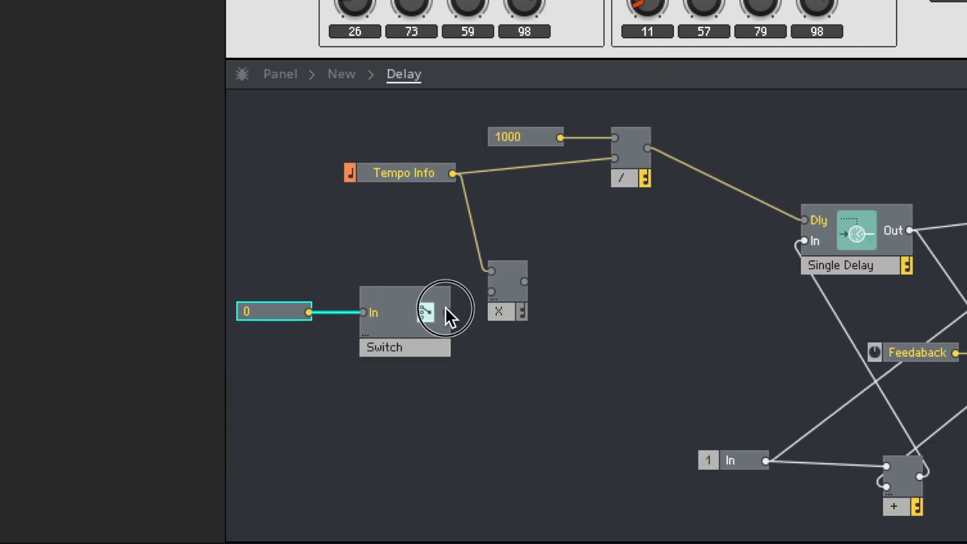
{"action": "left_click_drag", "start_coordinate": [573, 209], "coordinate": [615, 154]}
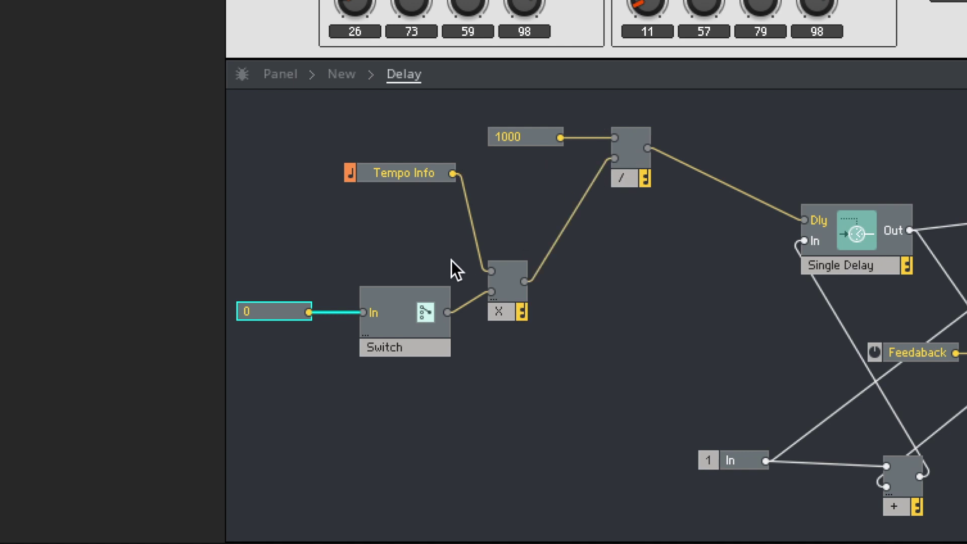
Set the Switch's constant to 1, duplicate it twice below and wire the copies to two additional Switch inputs.
{"action": "double_click", "coordinate": [276, 313]}
{"action": "type", "text": "1"}
{"action": "key", "text": "Return"}
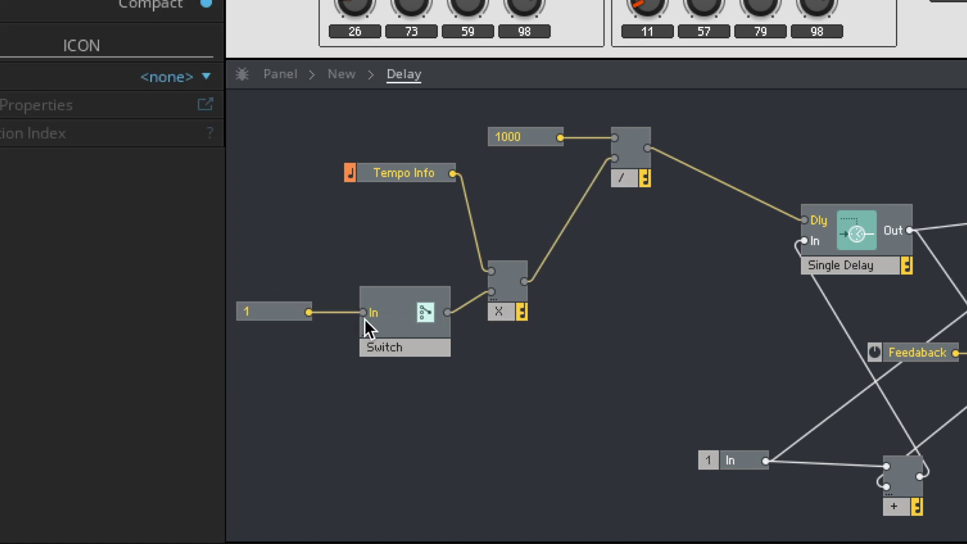
{"action": "left_click", "coordinate": [289, 309]}
{"action": "left_click_drag", "start_coordinate": [288, 308], "coordinate": [270, 353]}
{"action": "left_click_drag", "start_coordinate": [319, 330], "coordinate": [365, 334]}
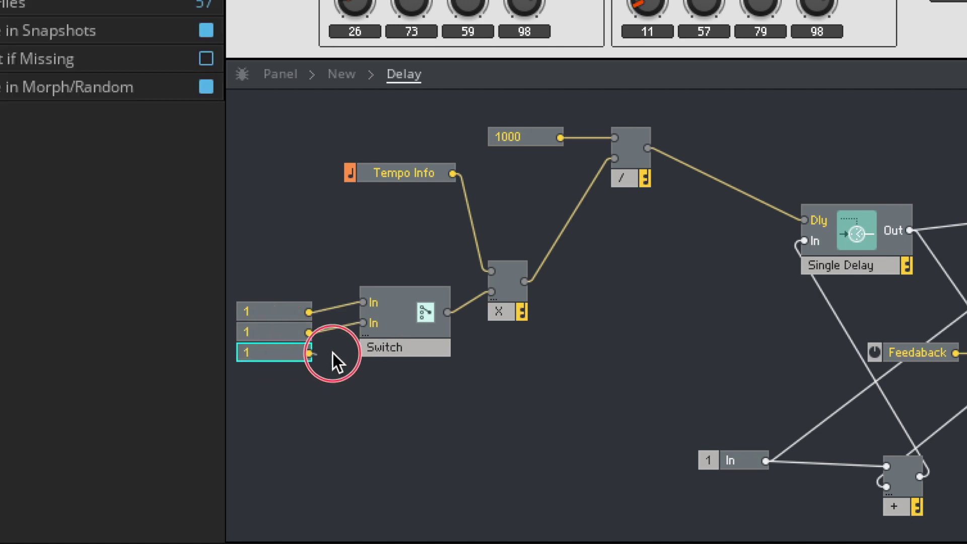
{"action": "left_click_drag", "start_coordinate": [309, 353], "coordinate": [363, 334]}
Set the second constant to 2 and the third constant to 3.
{"action": "left_click", "coordinate": [274, 340]}
{"action": "double_click", "coordinate": [268, 332]}
{"action": "type", "text": "2"}
{"action": "double_click", "coordinate": [248, 352]}
{"action": "type", "text": "3"}
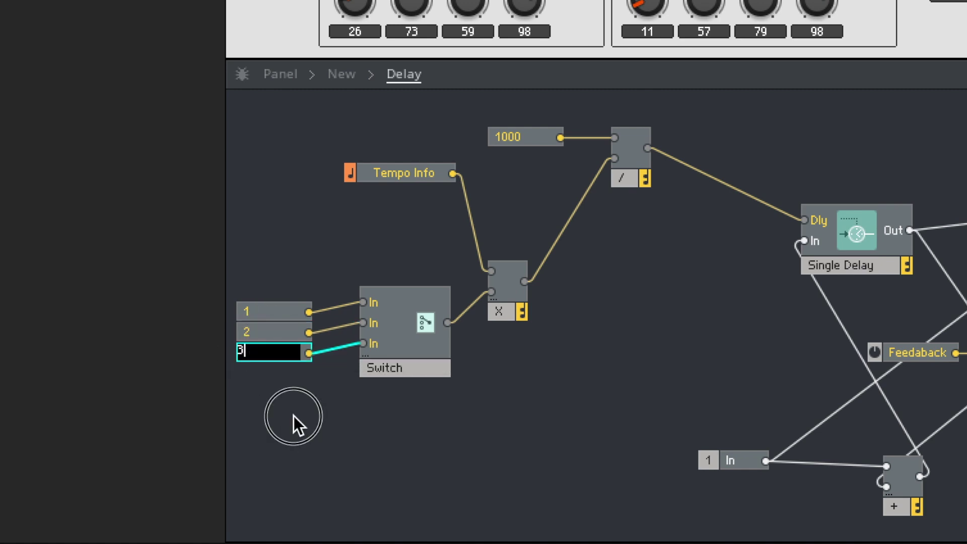
Label the Switch module's three inputs 1, 2 and 3 to match their constants.
{"action": "left_click", "coordinate": [295, 416]}
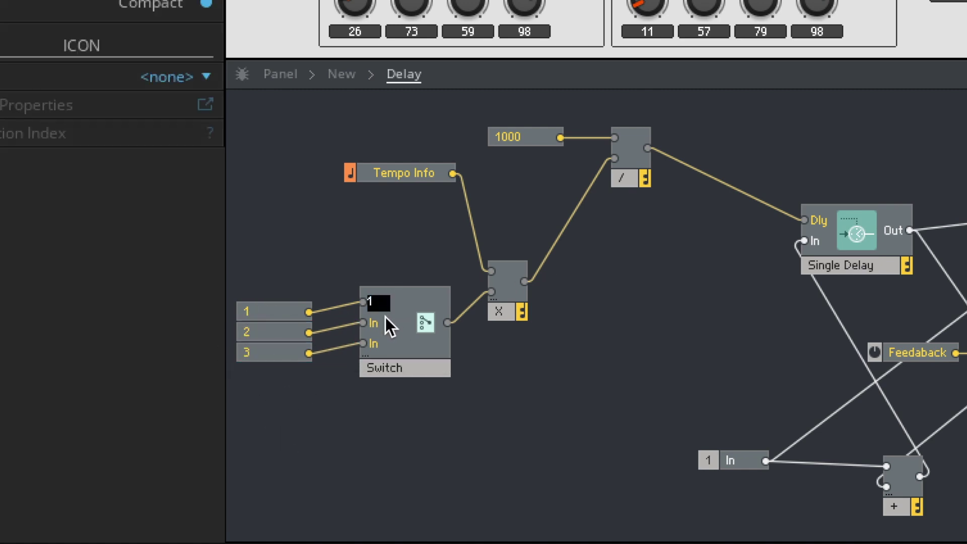
{"action": "type", "text": "2"}
{"action": "left_click", "coordinate": [376, 345]}
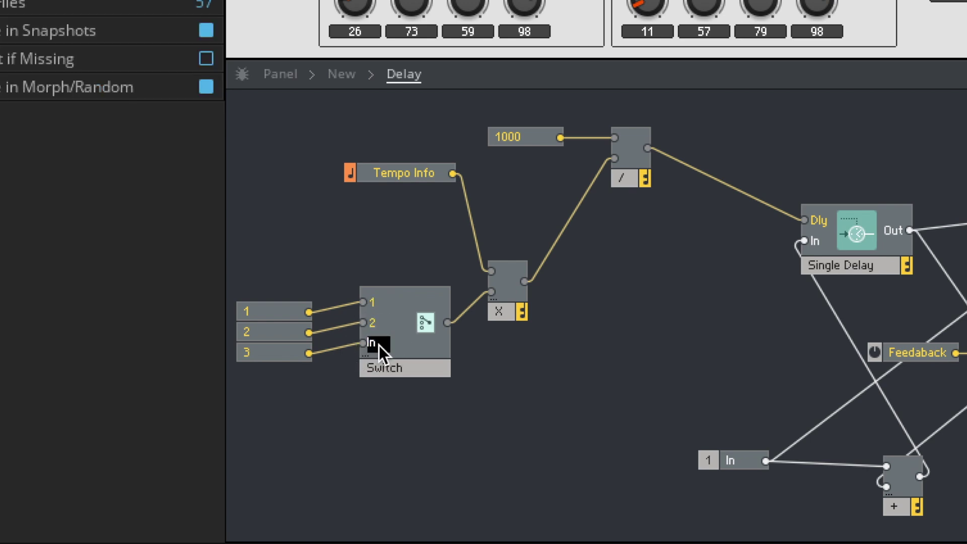
{"action": "type", "text": "3"}
{"action": "key", "text": "Return"}
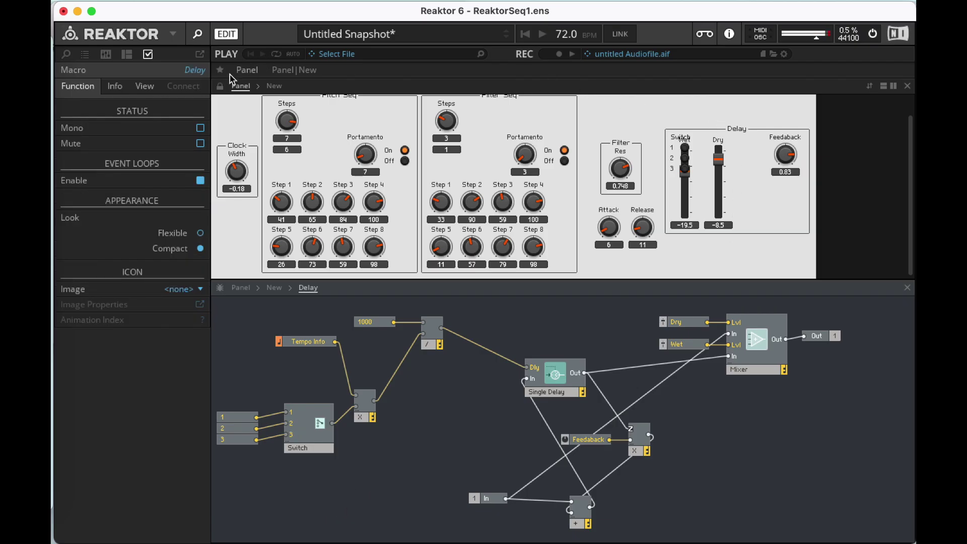
Unlock the panel layout, move the Switch control beneath the Feedaback knob in the Delay section, and select option 3.
{"action": "left_click", "coordinate": [218, 86]}
{"action": "left_click_drag", "start_coordinate": [681, 143], "coordinate": [778, 187]}
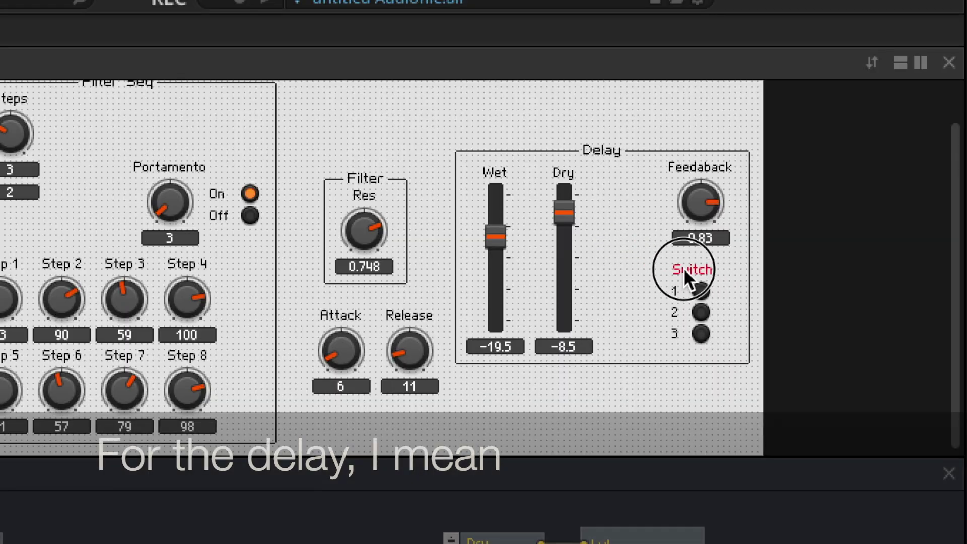
{"action": "left_click", "coordinate": [700, 332]}
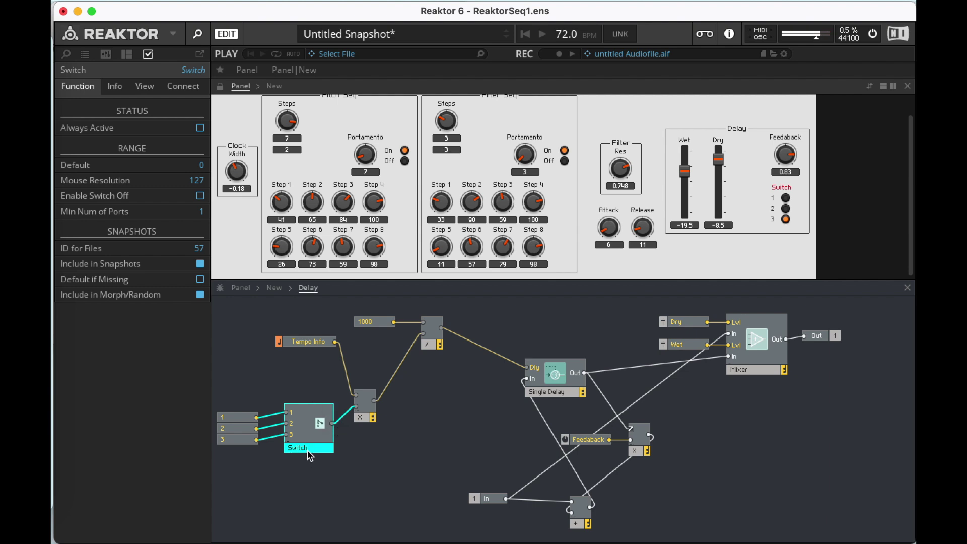
Rename the Switch module as subdiv and select its option 2 on the instrument panel.
{"action": "double_click", "coordinate": [308, 449]}
{"action": "type", "text": "sub"}
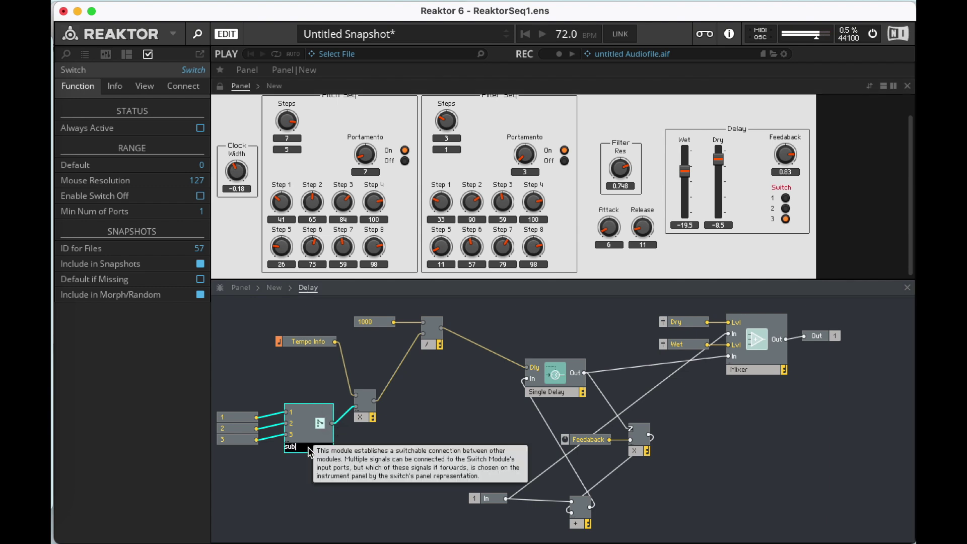
{"action": "type", "text": "div"}
{"action": "left_click", "coordinate": [307, 487]}
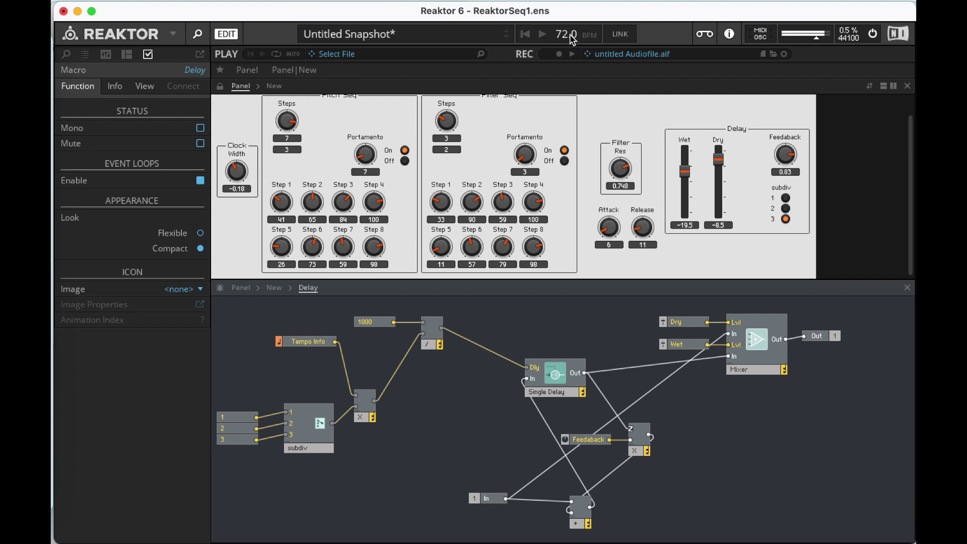
{"action": "left_click", "coordinate": [787, 209]}
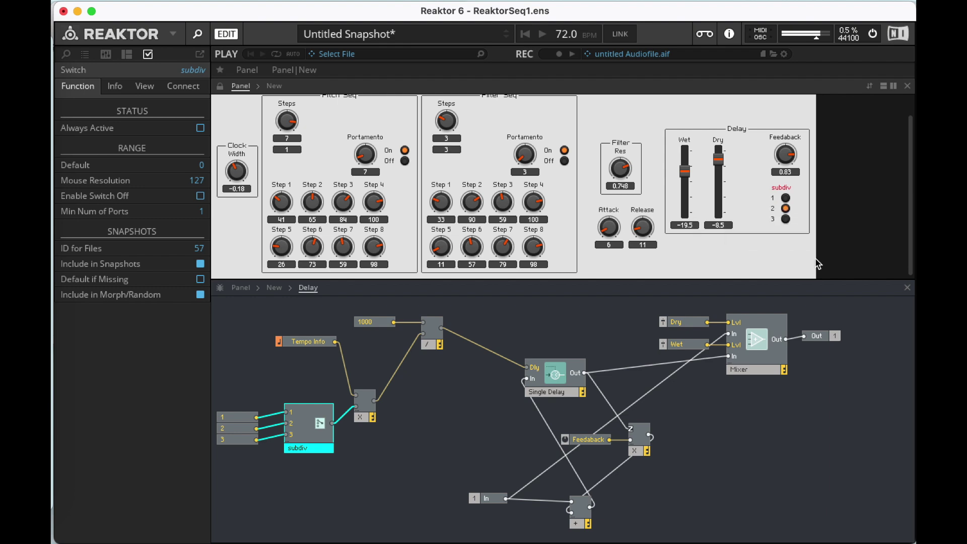
Align the constants with the subdiv inputs and add a fourth constant of 4 wired to a new input labelled 4.
{"action": "left_click_drag", "start_coordinate": [229, 455], "coordinate": [233, 419]}
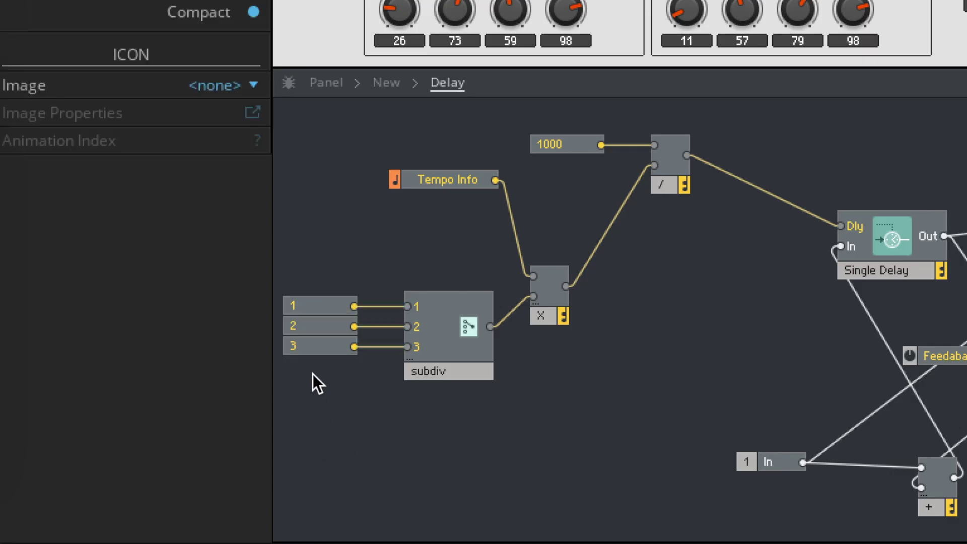
{"action": "left_click", "coordinate": [233, 442]}
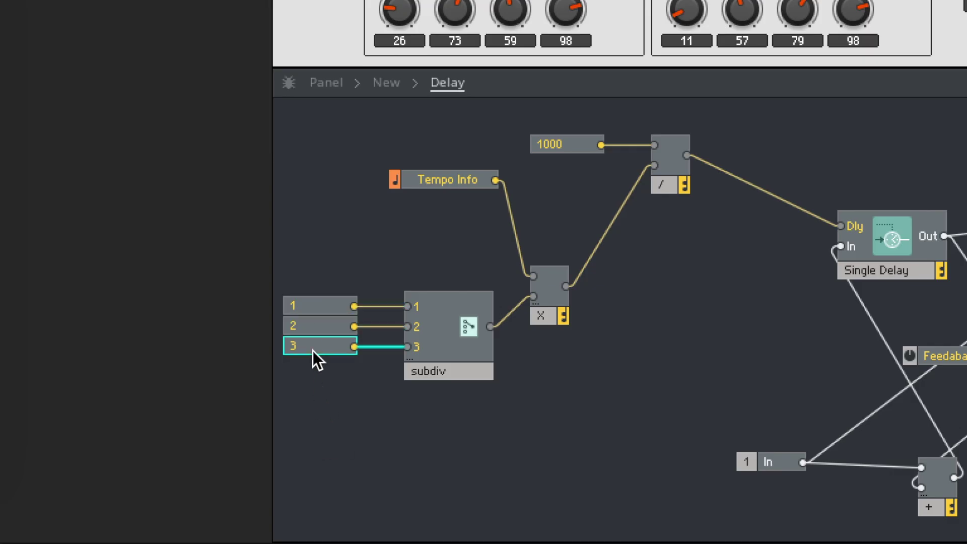
{"action": "left_click_drag", "start_coordinate": [313, 350], "coordinate": [310, 371]}
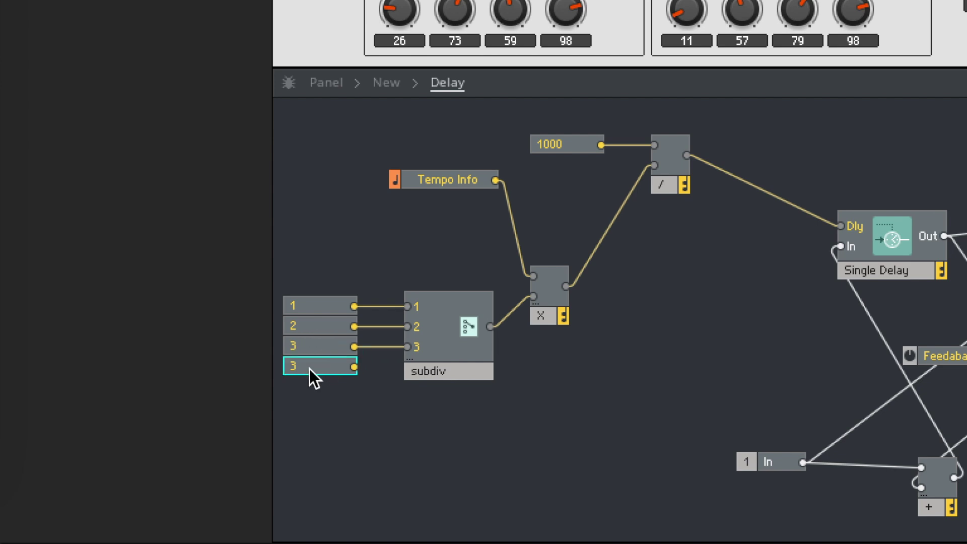
{"action": "double_click", "coordinate": [310, 369]}
{"action": "type", "text": "4"}
{"action": "key", "text": "Return"}
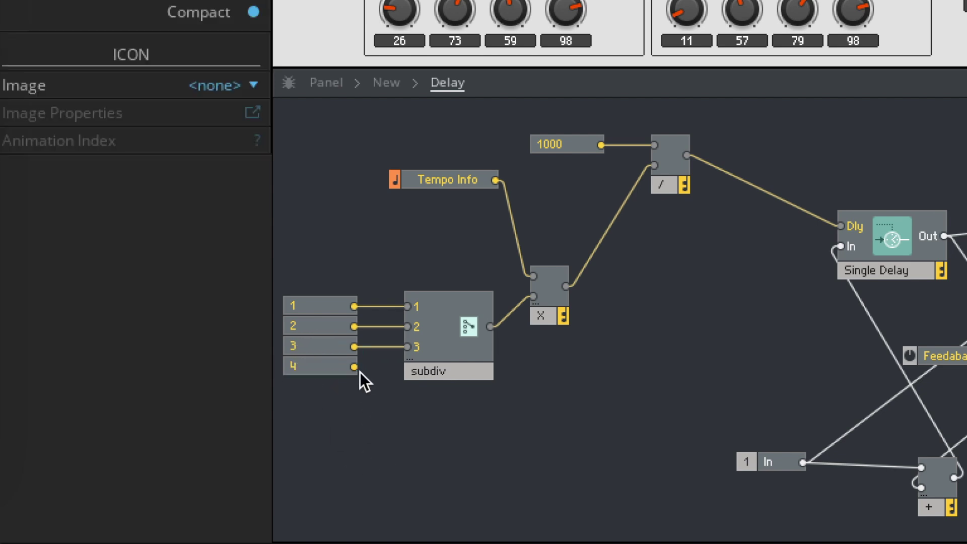
{"action": "left_click_drag", "start_coordinate": [354, 367], "coordinate": [419, 367]}
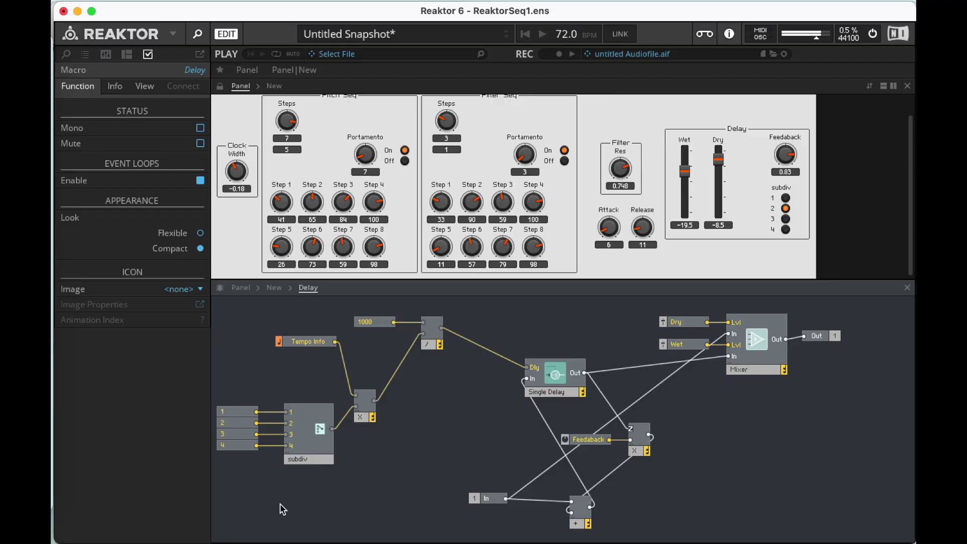
Set the delay's Feedaback to 0.32 and try subdiv options 4, 3 and 1, ending on option 2.
{"action": "left_click_drag", "start_coordinate": [787, 156], "coordinate": [790, 231]}
{"action": "left_click", "coordinate": [786, 229]}
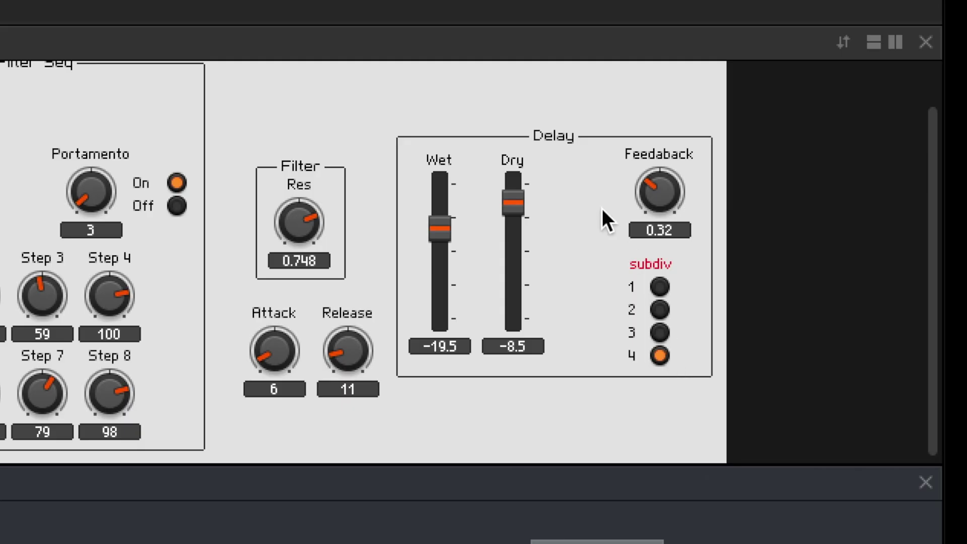
{"action": "left_click", "coordinate": [661, 332]}
{"action": "left_click", "coordinate": [661, 286]}
{"action": "left_click", "coordinate": [661, 310]}
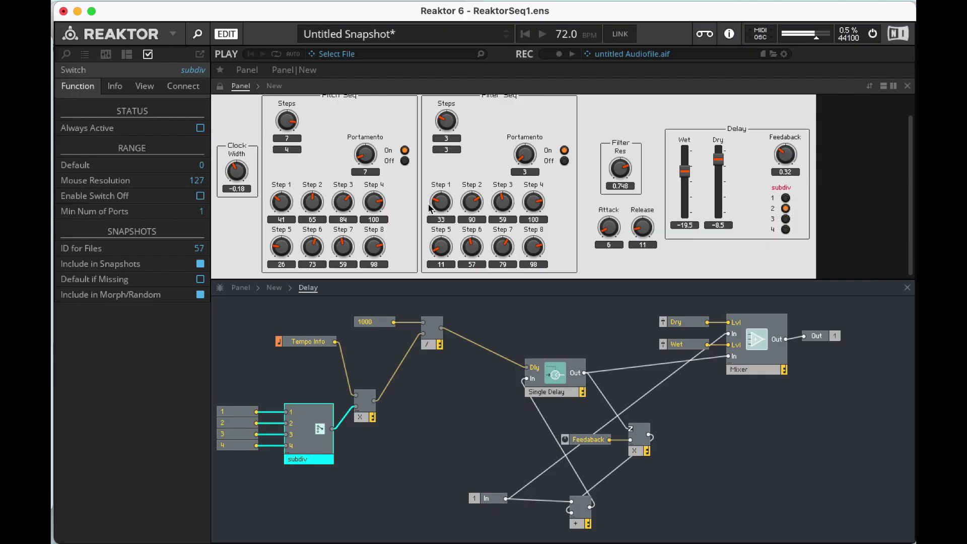
Set Filter Seq Step 1 to 16 and Step 2 to 103, and give Pitch Seq a Portamento of 34 and 5 Steps.
{"action": "mouse_move", "coordinate": [472, 203]}
{"action": "left_mouse_down"}
{"action": "mouse_move", "coordinate": [454, 210]}
{"action": "mouse_move", "coordinate": [487, 211]}
{"action": "left_mouse_up"}
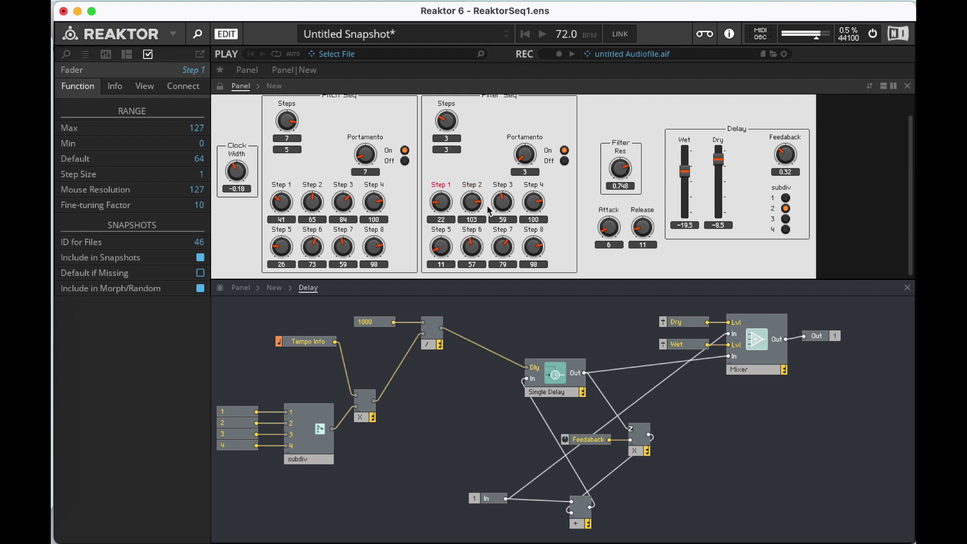
{"action": "left_click_drag", "start_coordinate": [425, 207], "coordinate": [426, 213]}
{"action": "scroll", "coordinate": [366, 176], "scroll_direction": "up", "scroll_amount": 1}
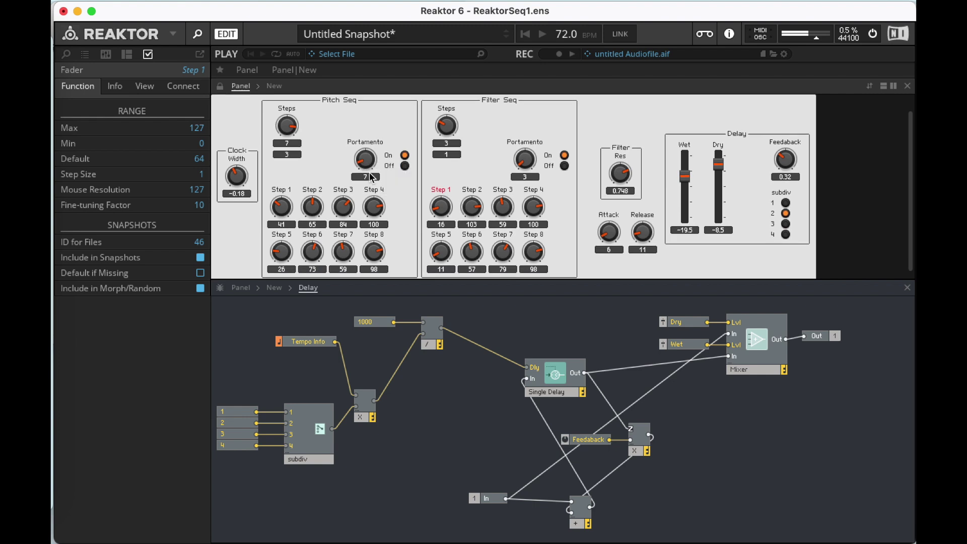
{"action": "left_click_drag", "start_coordinate": [366, 166], "coordinate": [348, 153]}
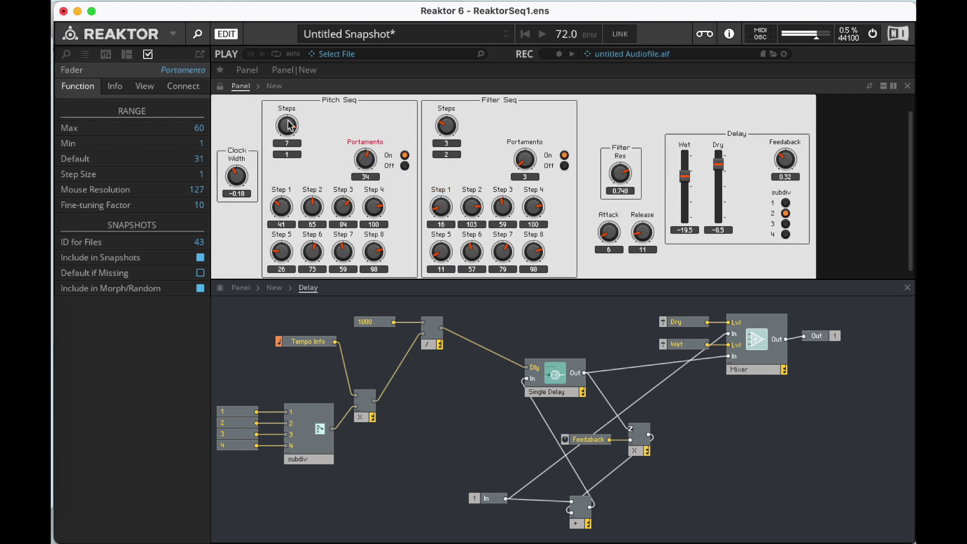
{"action": "left_click_drag", "start_coordinate": [297, 131], "coordinate": [281, 146]}
Set the envelope's Release to 47 and Attack to 19, and the Clock Width to -0.74.
{"action": "left_click_drag", "start_coordinate": [639, 235], "coordinate": [639, 187]}
{"action": "left_click_drag", "start_coordinate": [243, 177], "coordinate": [241, 215]}
{"action": "left_click_drag", "start_coordinate": [613, 239], "coordinate": [616, 217]}
Set the filter Res to 0.5197 and the delay's Dry to -3, Wet to -15.5 and subdiv to 4.
{"action": "left_click_drag", "start_coordinate": [623, 176], "coordinate": [626, 197]}
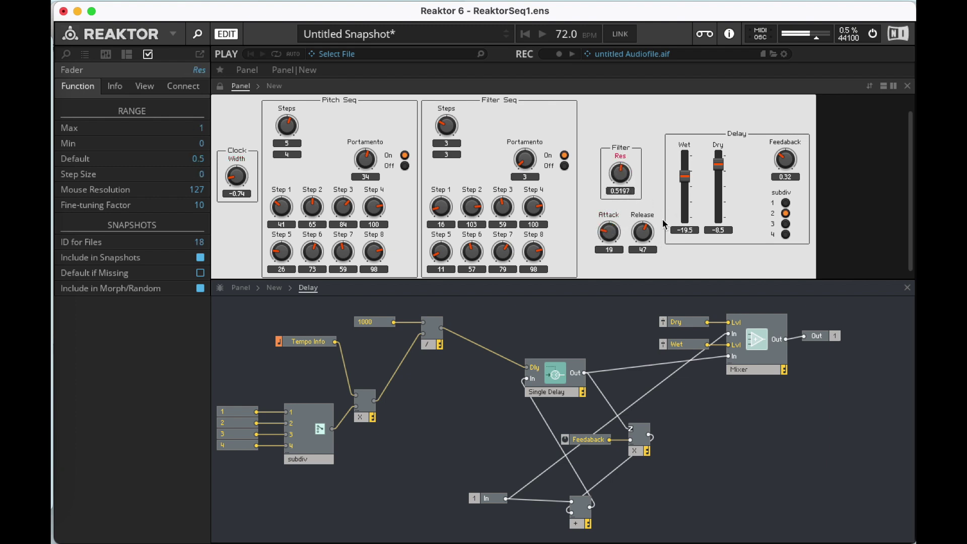
{"action": "left_click_drag", "start_coordinate": [717, 177], "coordinate": [687, 177]}
{"action": "left_click", "coordinate": [783, 238]}
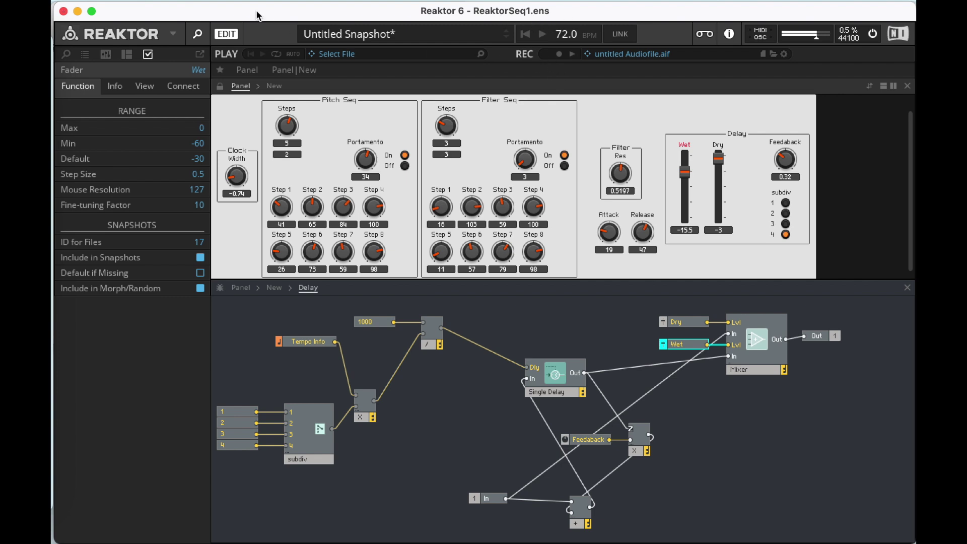
Save the ensemble to the Desktop under the new name ReaktorSeq2.ens.
{"action": "left_click", "coordinate": [115, 0]}
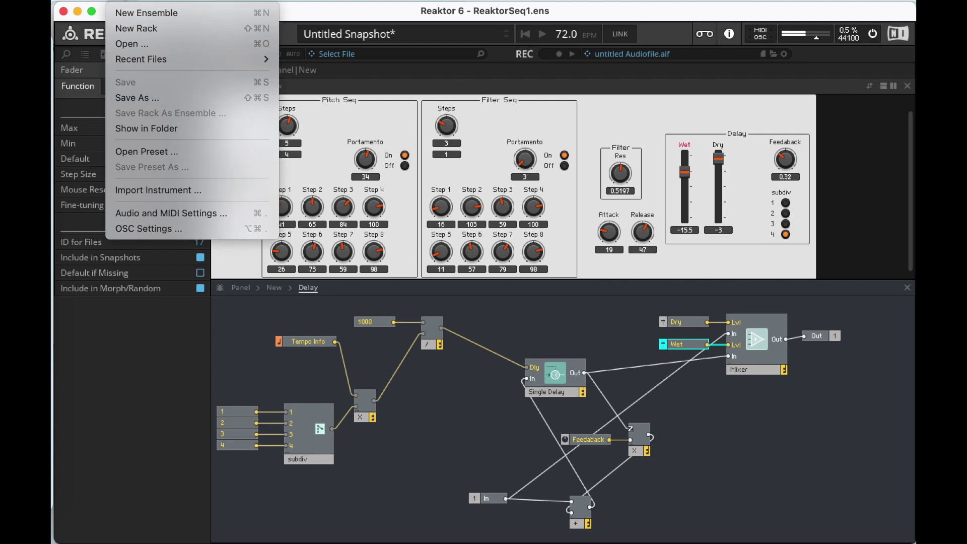
{"action": "left_click", "coordinate": [160, 99]}
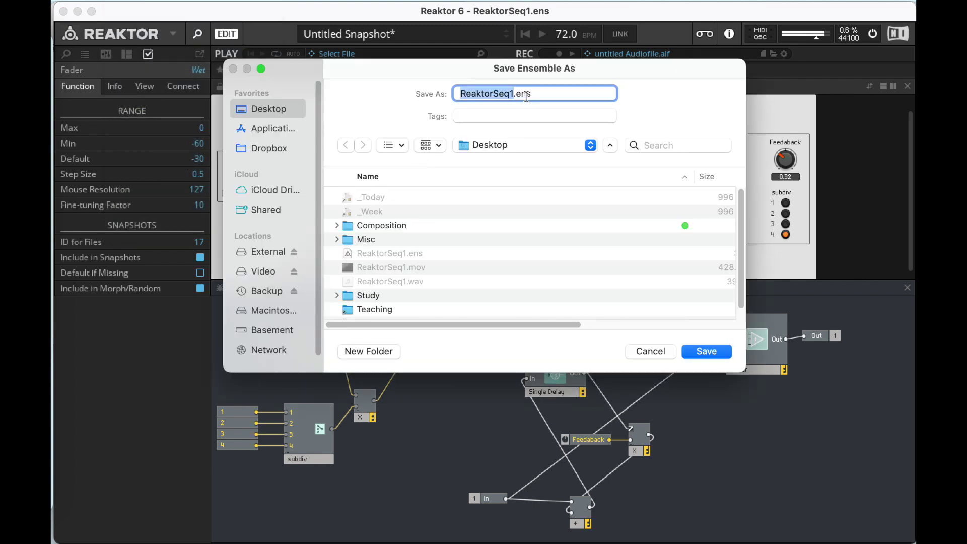
{"action": "left_click", "coordinate": [519, 97]}
{"action": "key", "text": "BackSpace"}
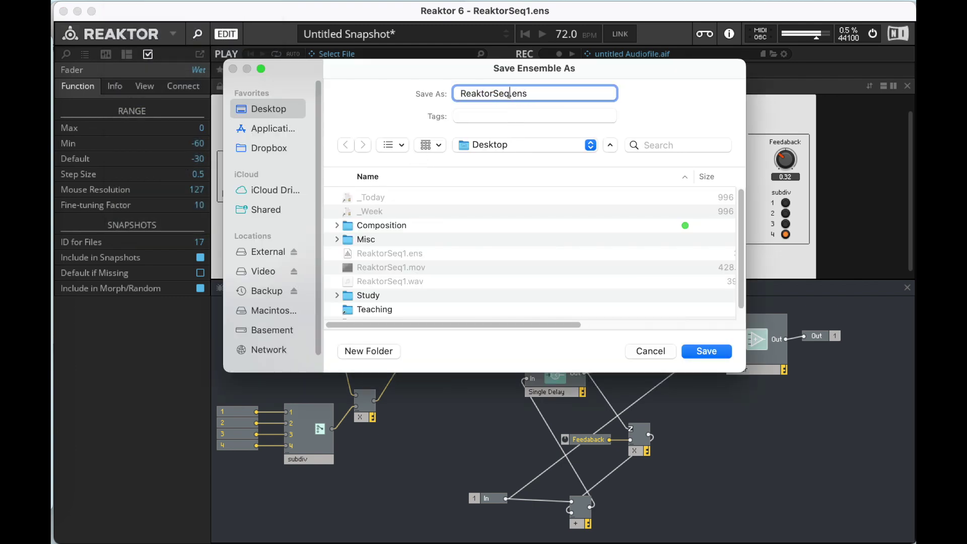
{"action": "left_click", "coordinate": [724, 355]}
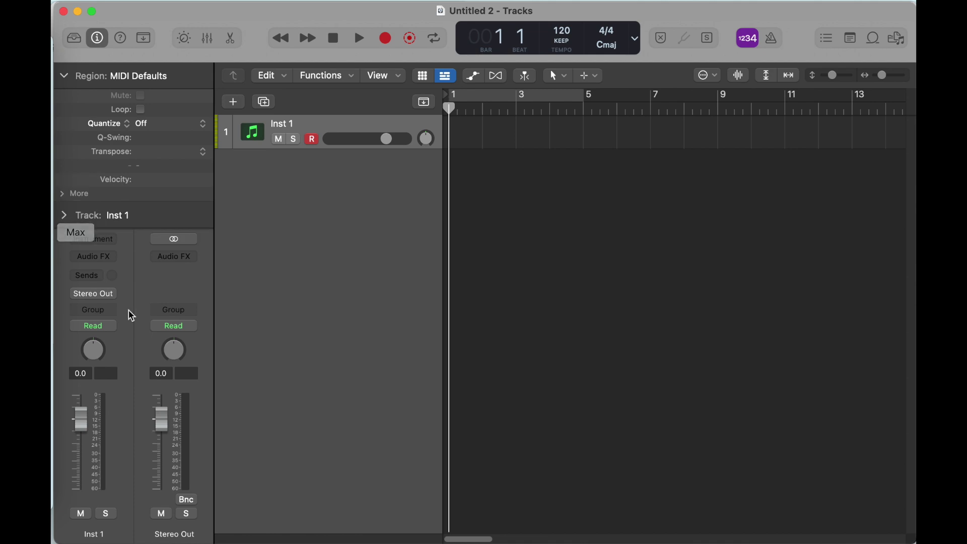
Switch to Logic Pro X, collapse the Region inspector, and load the stereo Reaktor 6 AU instrument on the Inst 1 track.
{"action": "left_click", "coordinate": [64, 76]}
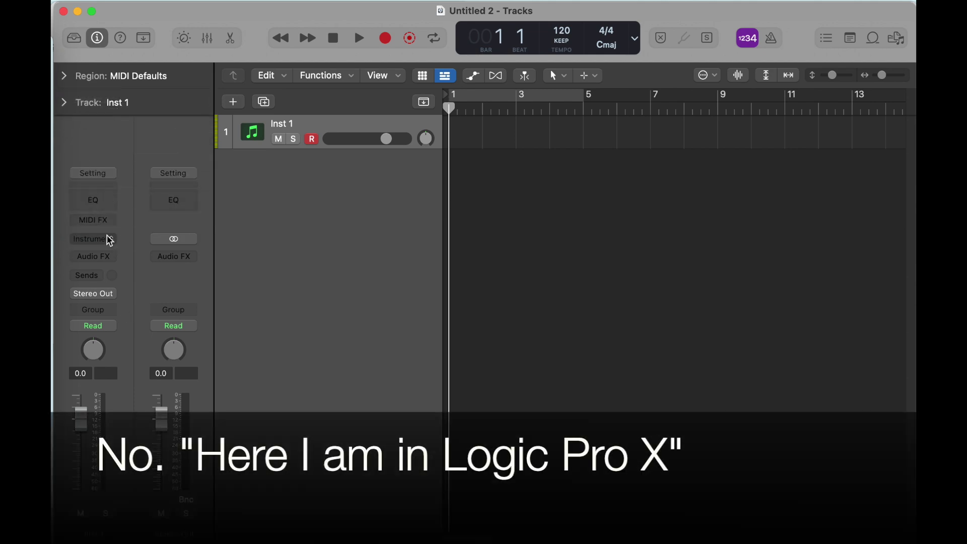
{"action": "left_click", "coordinate": [111, 240]}
{"action": "mouse_move", "coordinate": [157, 315]}
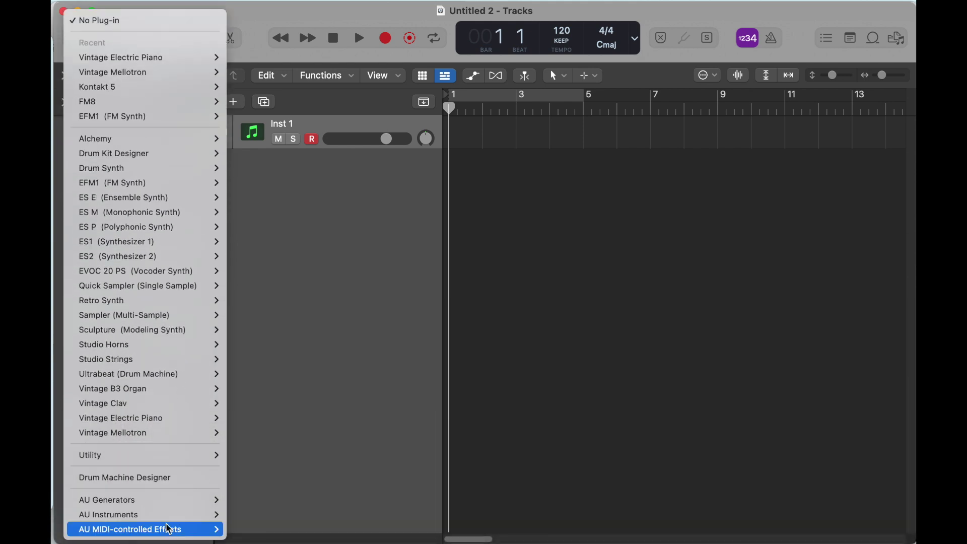
{"action": "mouse_move", "coordinate": [168, 513]}
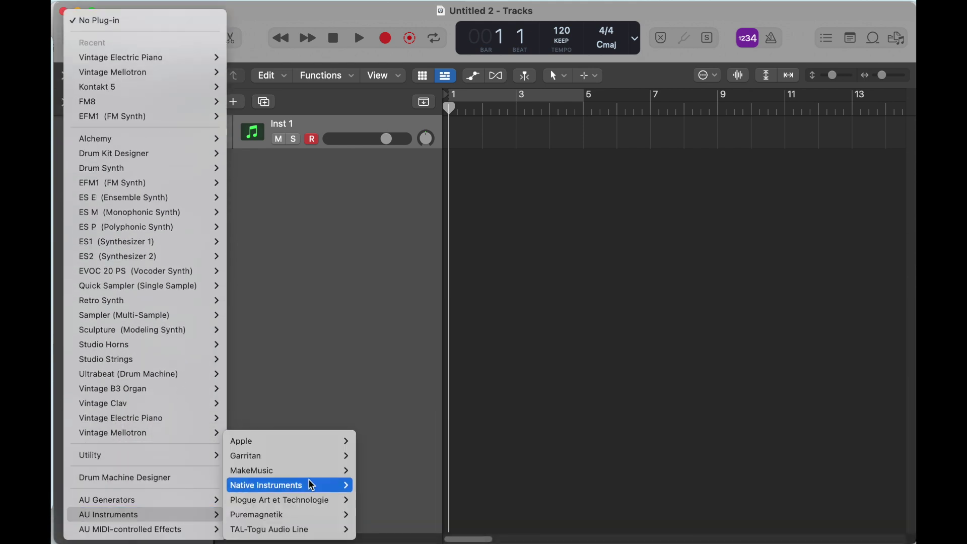
{"action": "mouse_move", "coordinate": [307, 486]}
{"action": "mouse_move", "coordinate": [391, 509]}
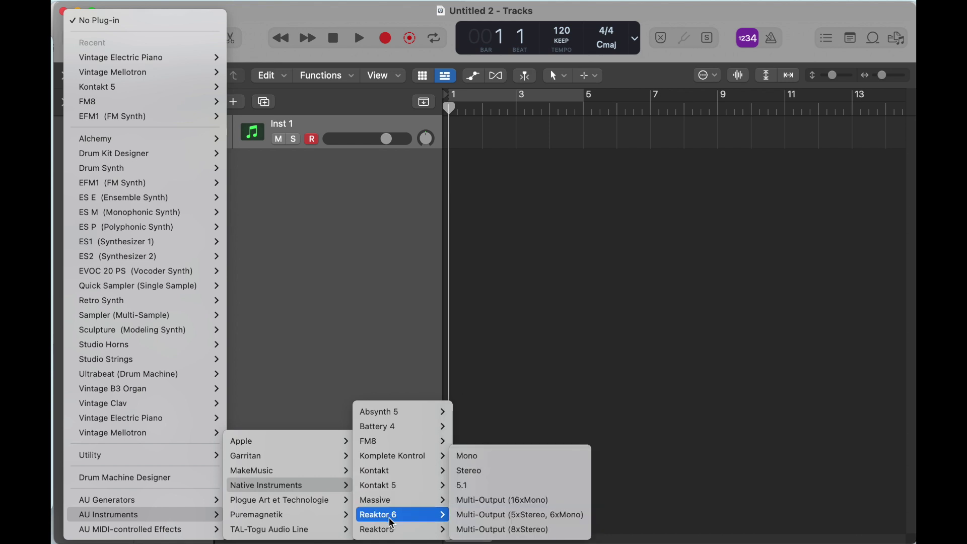
{"action": "left_click", "coordinate": [493, 470]}
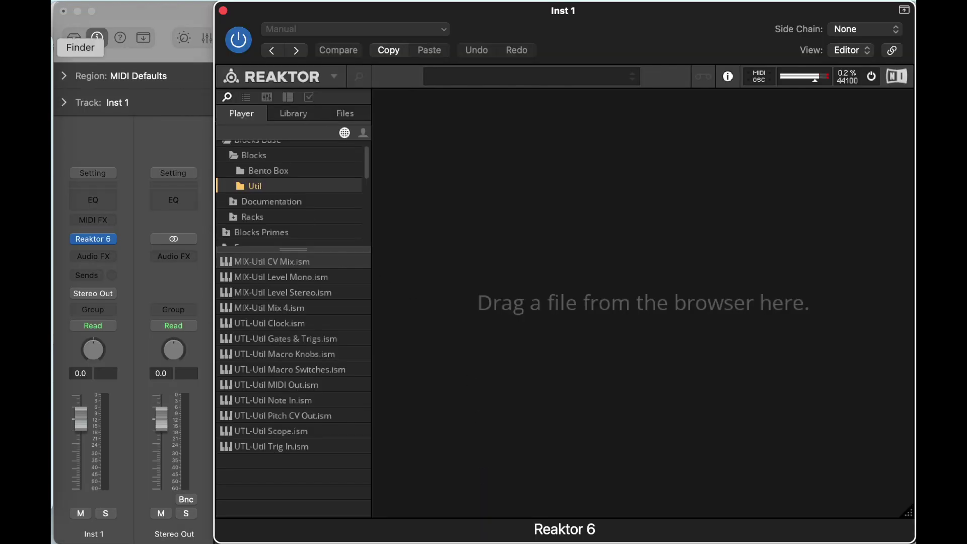
Load ReaktorSeq2.ens from the Desktop in Finder into the Reaktor 6 plug-in and move its window clear of the transport display.
{"action": "left_click", "coordinate": [50, 47]}
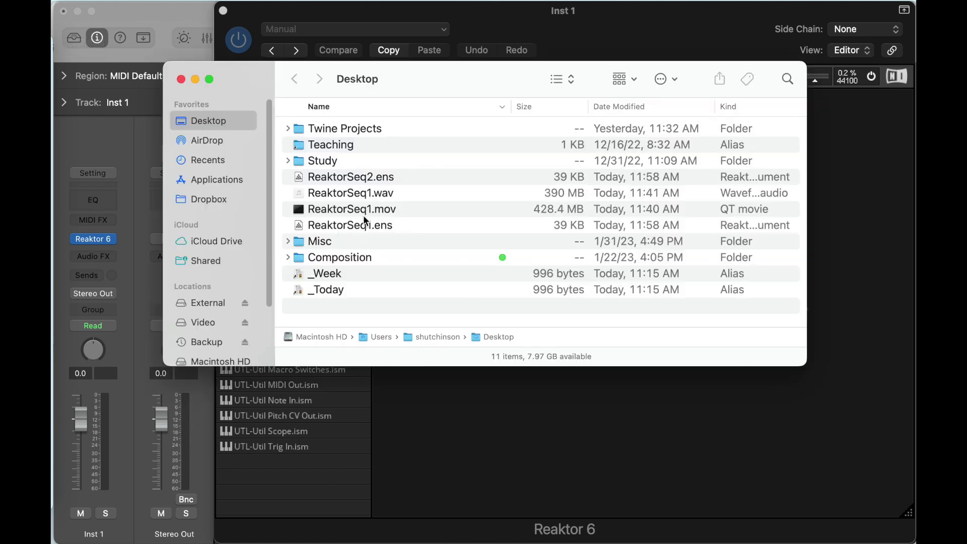
{"action": "left_click_drag", "start_coordinate": [360, 177], "coordinate": [559, 447]}
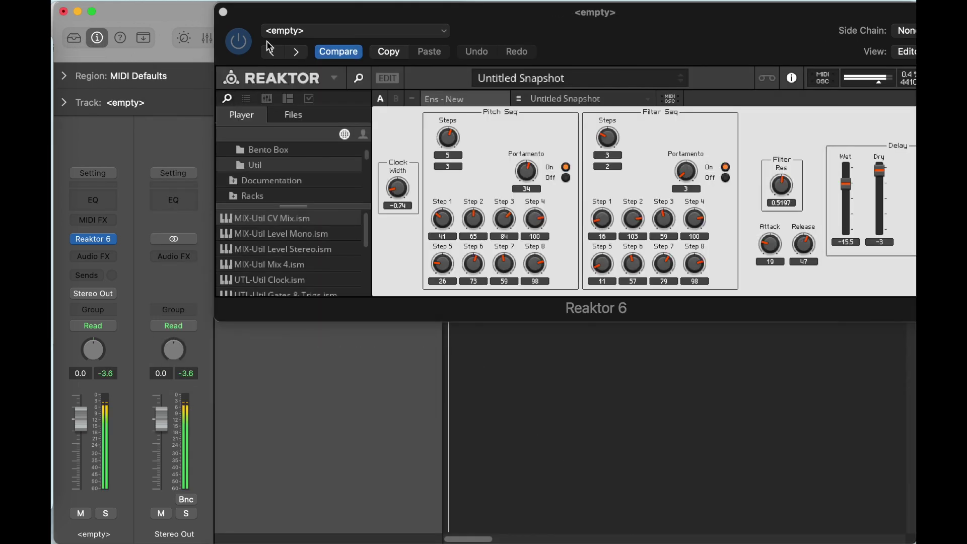
{"action": "left_click_drag", "start_coordinate": [379, 21], "coordinate": [297, 211]}
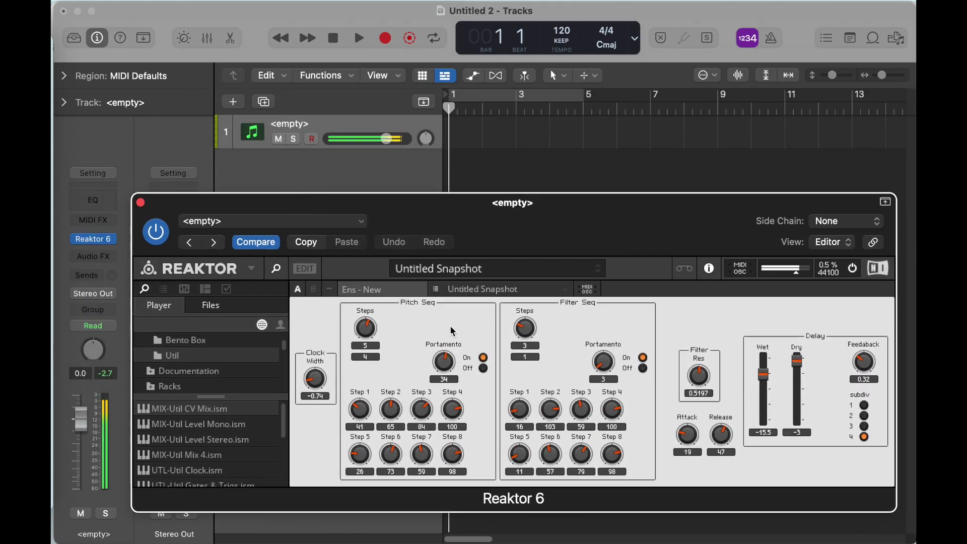
Set the Logic project tempo to 88 BPM.
{"action": "left_click", "coordinate": [560, 32]}
{"action": "double_click", "coordinate": [560, 30]}
{"action": "type", "text": "88"}
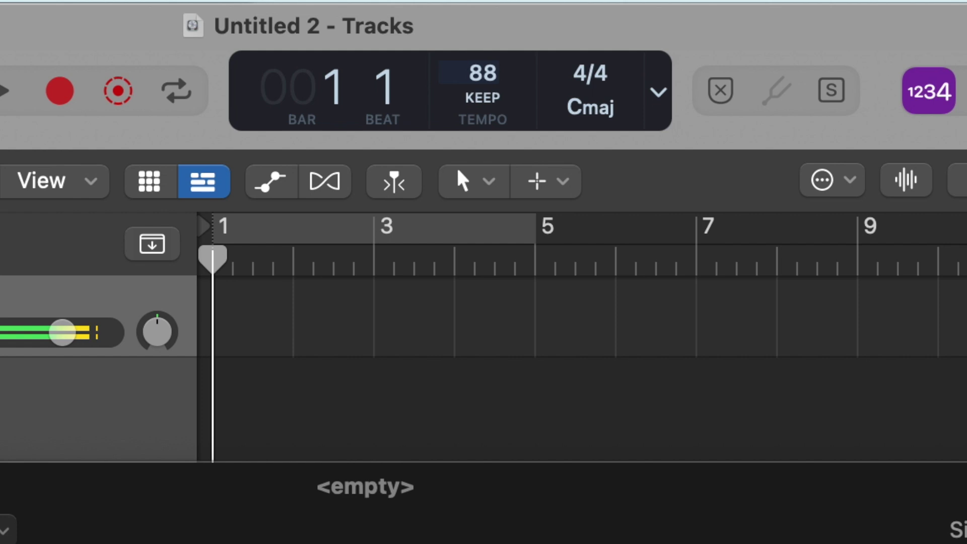
Slow the Logic project tempo down to 24 BPM.
{"action": "double_click", "coordinate": [488, 72]}
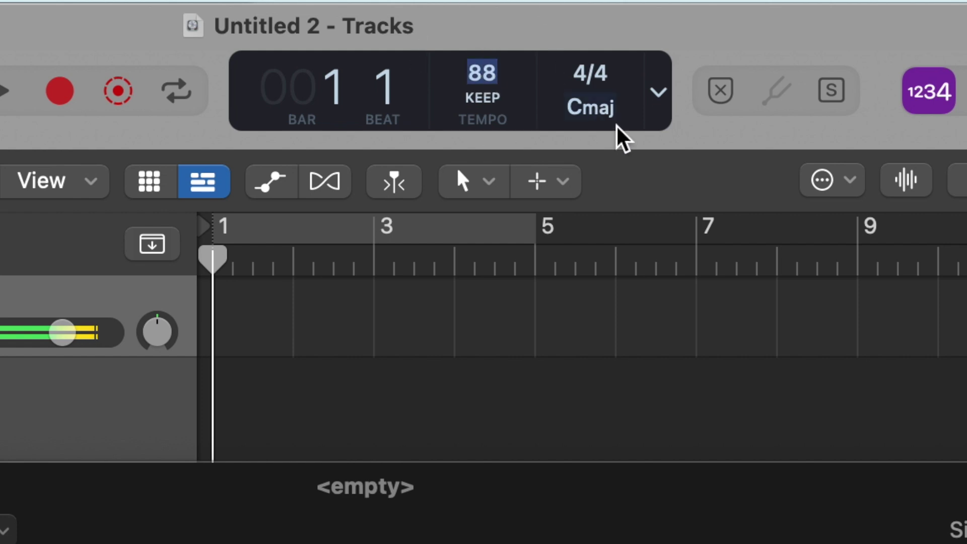
{"action": "type", "text": "24"}
{"action": "key", "text": "Return"}
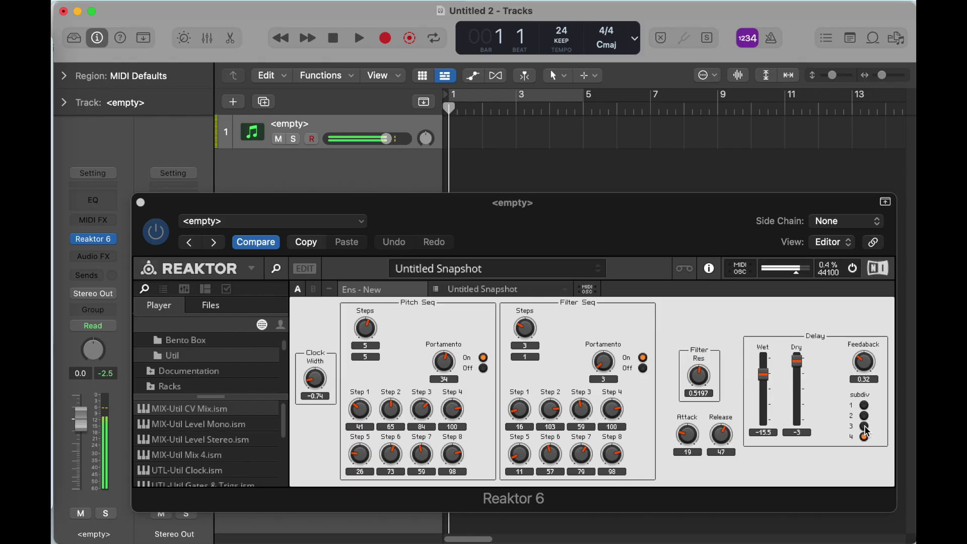
Set the delay to subdivision 3, its feedback to 0.63 and its wet level to -30.5.
{"action": "left_click", "coordinate": [864, 427]}
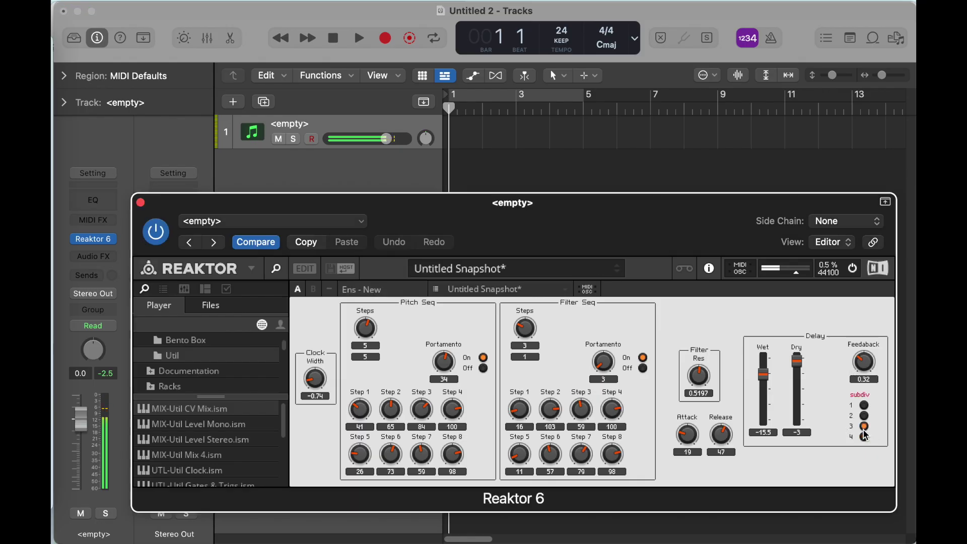
{"action": "left_click_drag", "start_coordinate": [866, 364], "coordinate": [869, 340]}
{"action": "left_click_drag", "start_coordinate": [764, 375], "coordinate": [761, 397]}
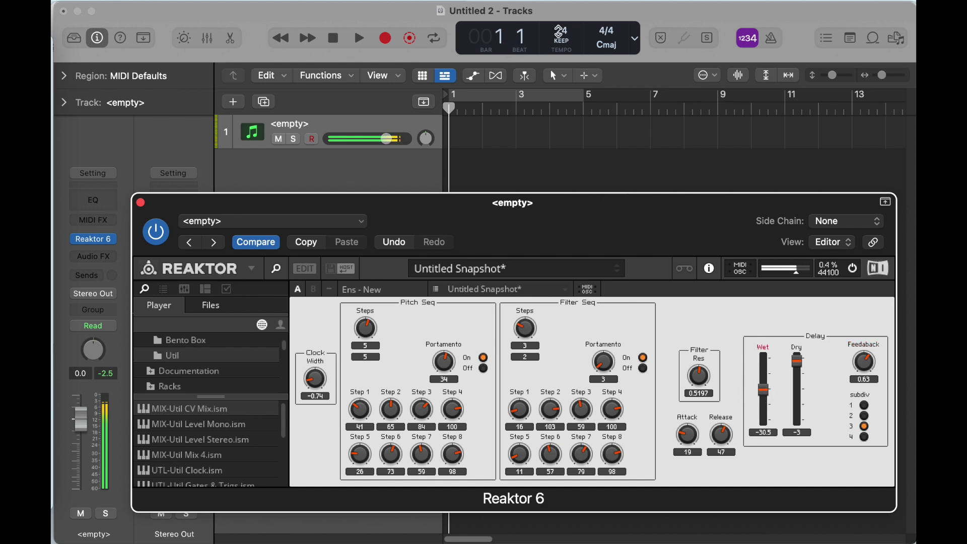
Raise the Logic project tempo to 88 BPM.
{"action": "left_click", "coordinate": [595, 28]}
{"action": "type", "text": "88"}
{"action": "key", "text": "Return"}
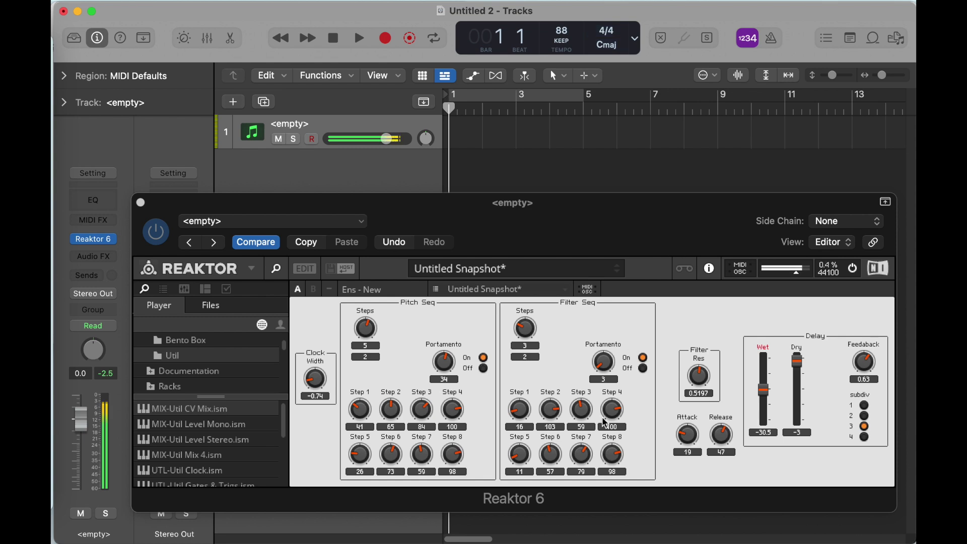
Set the filter sequencer to 5 steps, step 4 at 98 and step 5 at 54, and the pitch sequencer to 7 steps with step 7 at 80.
{"action": "left_click_drag", "start_coordinate": [526, 322], "coordinate": [535, 312]}
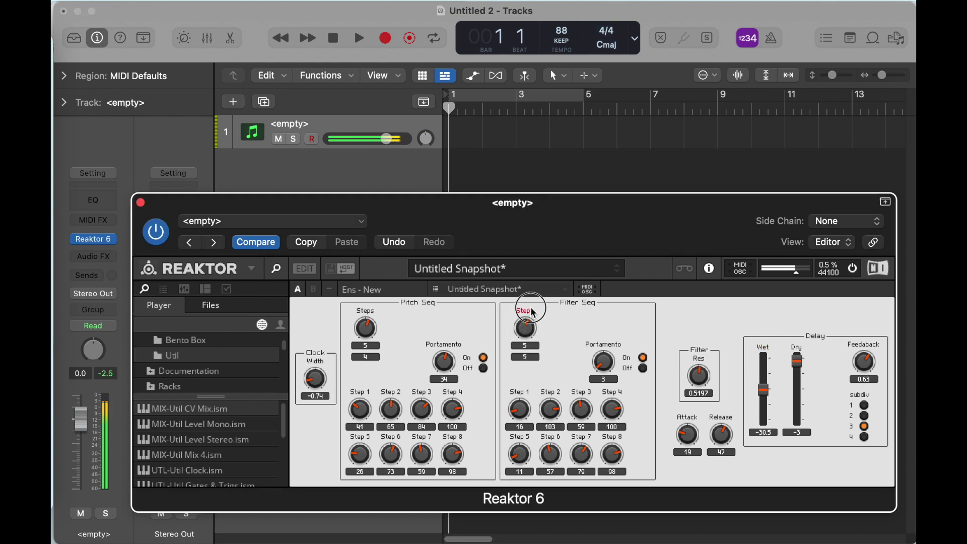
{"action": "left_click_drag", "start_coordinate": [610, 406], "coordinate": [611, 412]}
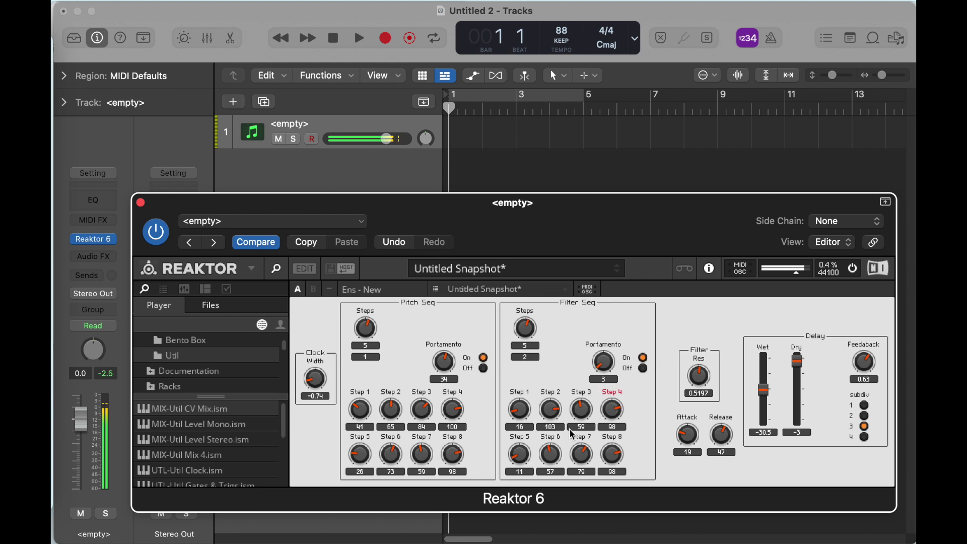
{"action": "mouse_move", "coordinate": [519, 453]}
{"action": "left_mouse_down"}
{"action": "mouse_move", "coordinate": [518, 442]}
{"action": "mouse_move", "coordinate": [530, 454]}
{"action": "left_mouse_up"}
{"action": "left_click_drag", "start_coordinate": [374, 336], "coordinate": [376, 309]}
{"action": "left_click_drag", "start_coordinate": [423, 456], "coordinate": [427, 443]}
Close the Reaktor 6 plug-in window, lower the project tempo to 66 BPM, and reopen the plug-in, moving its window closer to the transport display.
{"action": "left_click", "coordinate": [141, 204]}
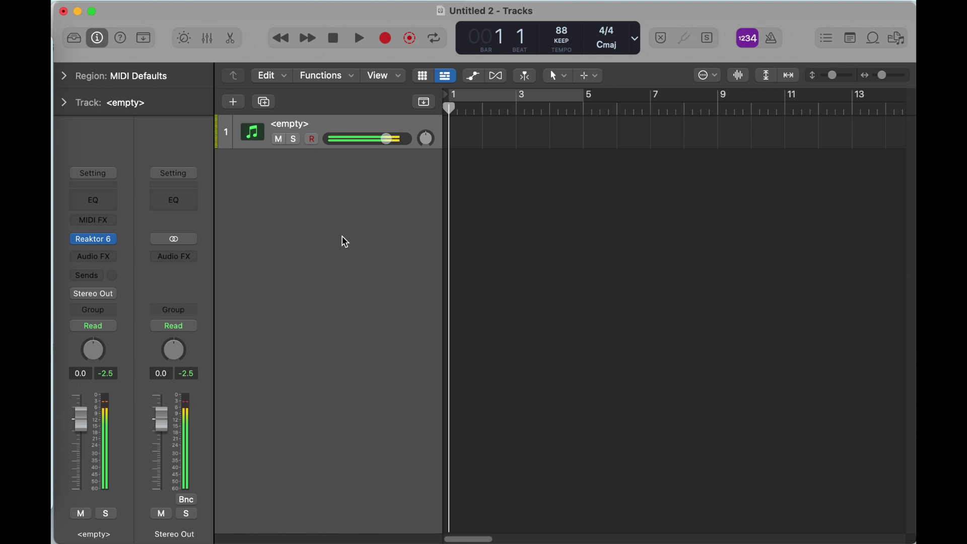
{"action": "left_click_drag", "start_coordinate": [562, 31], "coordinate": [557, 74]}
{"action": "left_click", "coordinate": [92, 239]}
{"action": "left_click_drag", "start_coordinate": [410, 211], "coordinate": [403, 149]}
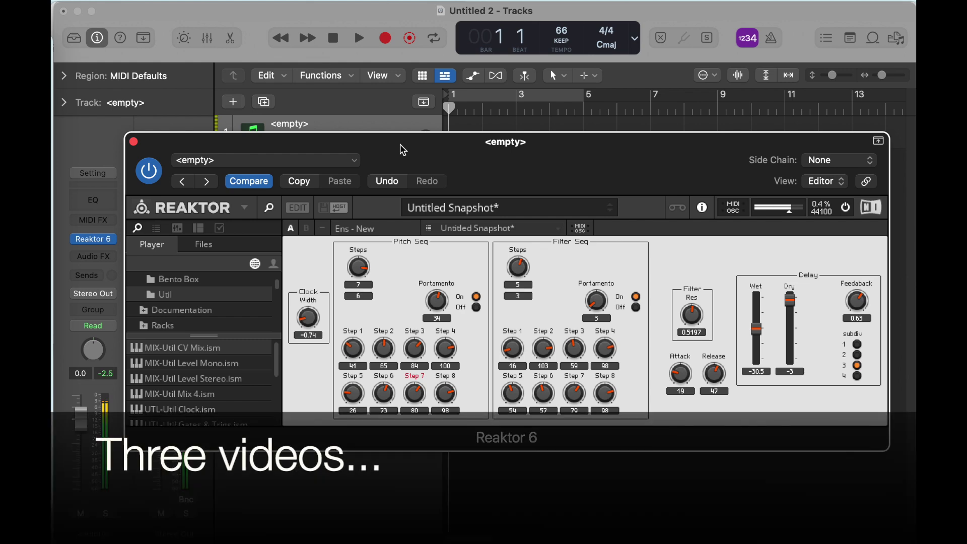